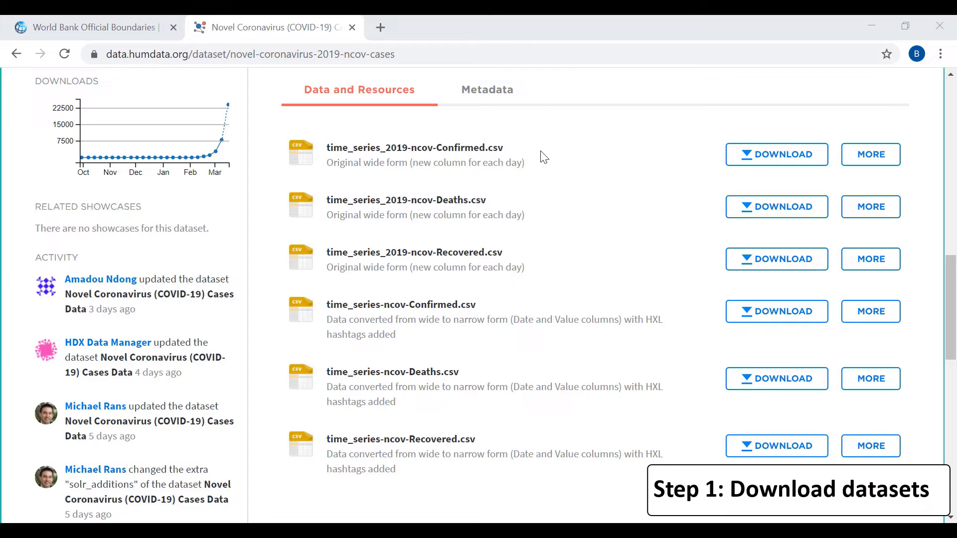
Download time_series_2019-ncov-Confirmed.csv from the dataset page and save it in the temp folder on drive C
{"action": "left_click", "coordinate": [776, 158]}
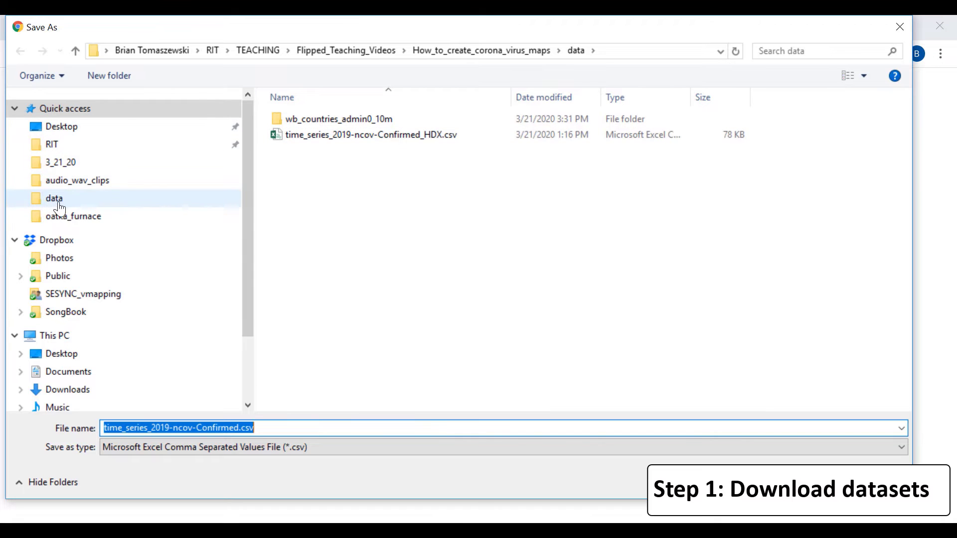
{"action": "left_click_drag", "start_coordinate": [246, 140], "coordinate": [253, 176]}
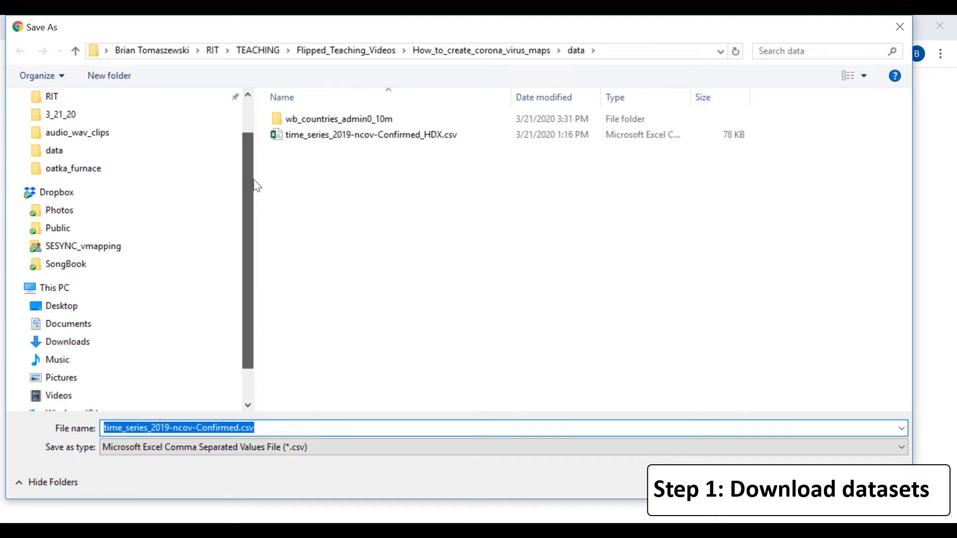
{"action": "scroll", "coordinate": [201, 258], "scroll_direction": "down", "scroll_amount": 2}
{"action": "left_click", "coordinate": [94, 360]}
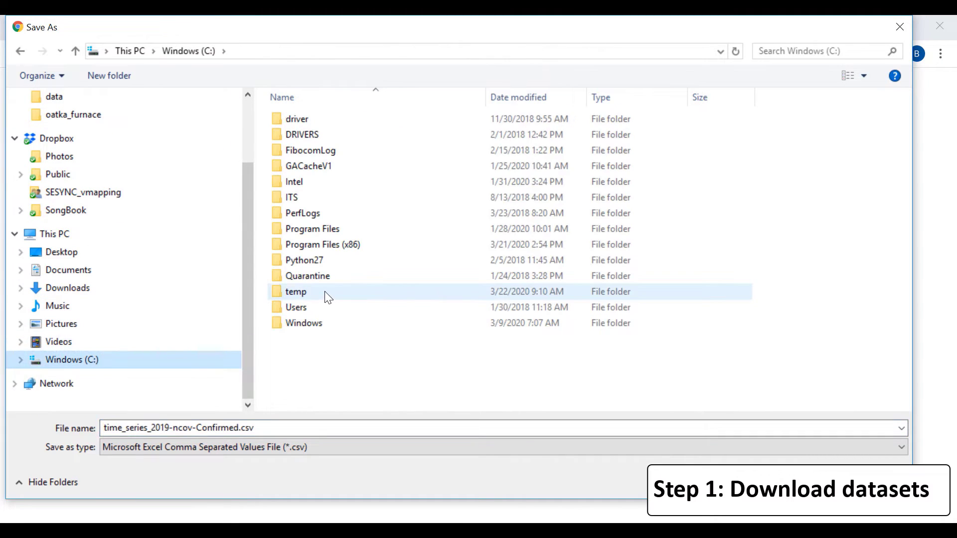
{"action": "double_click", "coordinate": [328, 298]}
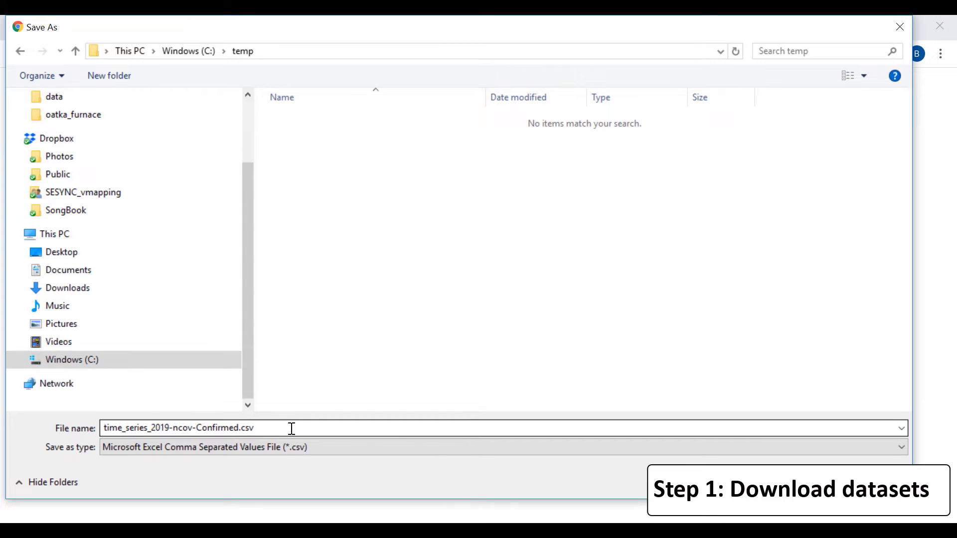
{"action": "left_click", "coordinate": [792, 482]}
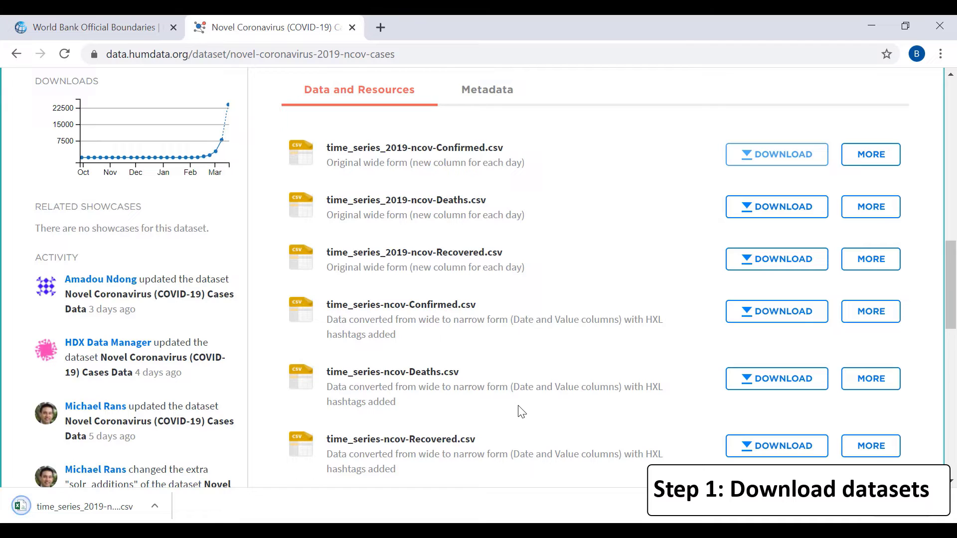
Download World Country Polygons - Very High Definition from the World Bank page and save wb_countries_admin0_10m.zip in the temp folder
{"action": "left_click", "coordinate": [114, 25]}
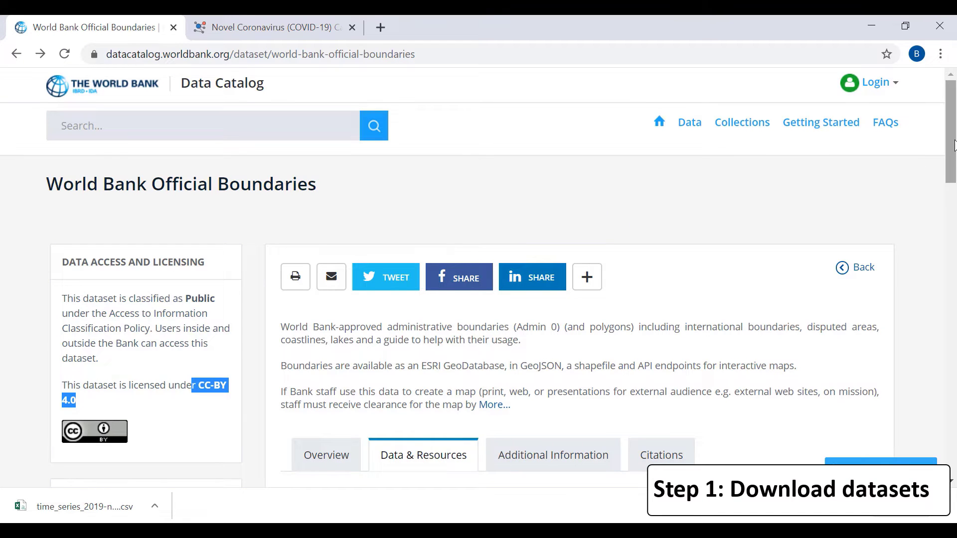
{"action": "scroll", "coordinate": [954, 145], "scroll_direction": "down", "scroll_amount": 4}
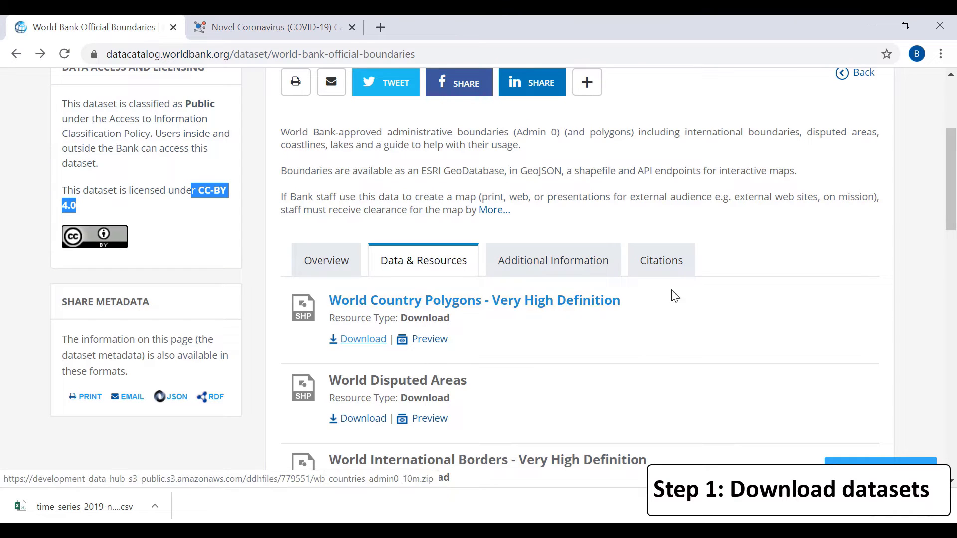
{"action": "left_click", "coordinate": [367, 341]}
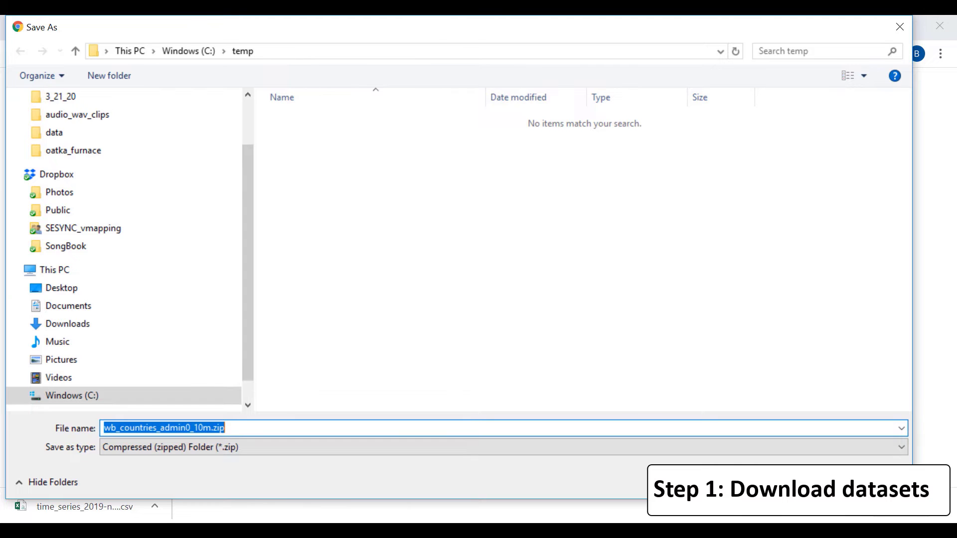
{"action": "key", "text": "Return"}
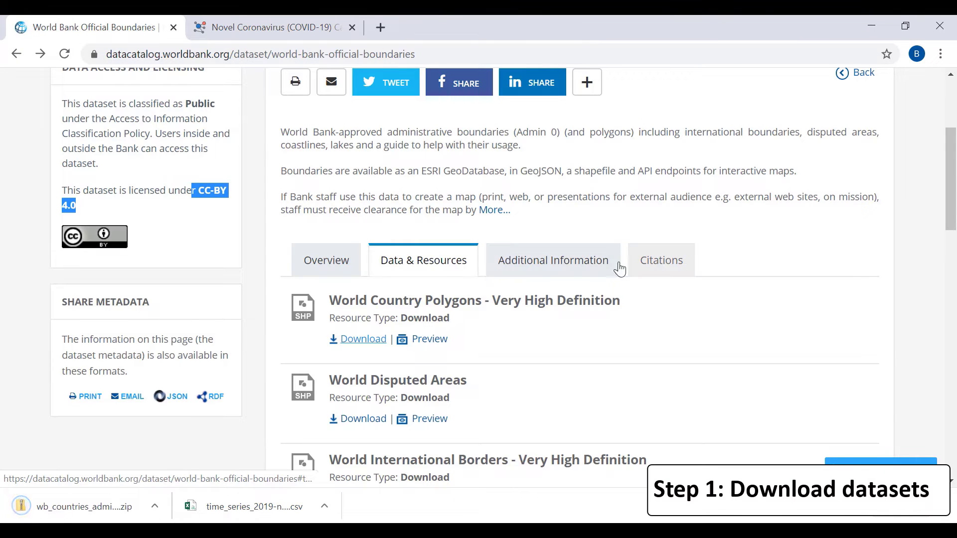
Show the downloaded files in their folder and open time_series_2019-ncov-Confirmed.csv with OpenOffice Calc
{"action": "left_click", "coordinate": [155, 506]}
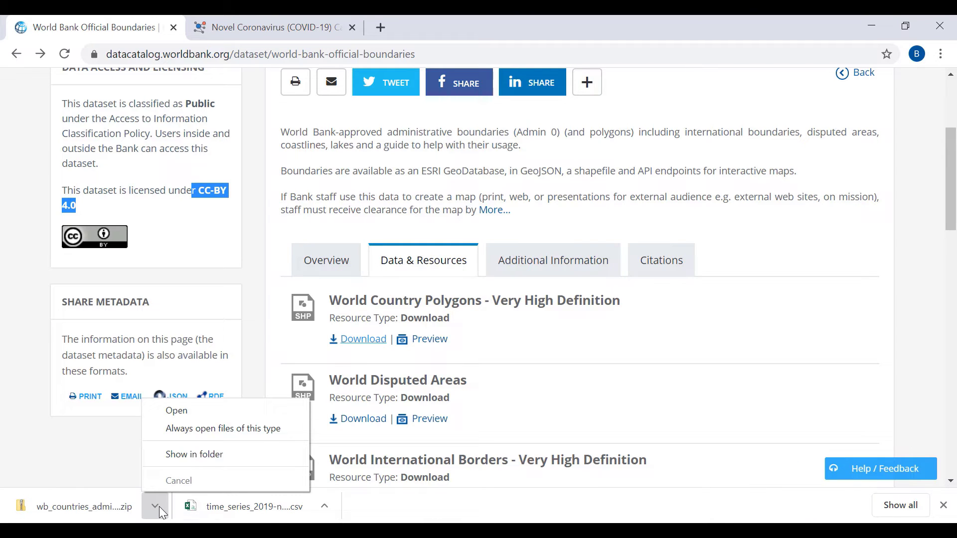
{"action": "left_click", "coordinate": [195, 455]}
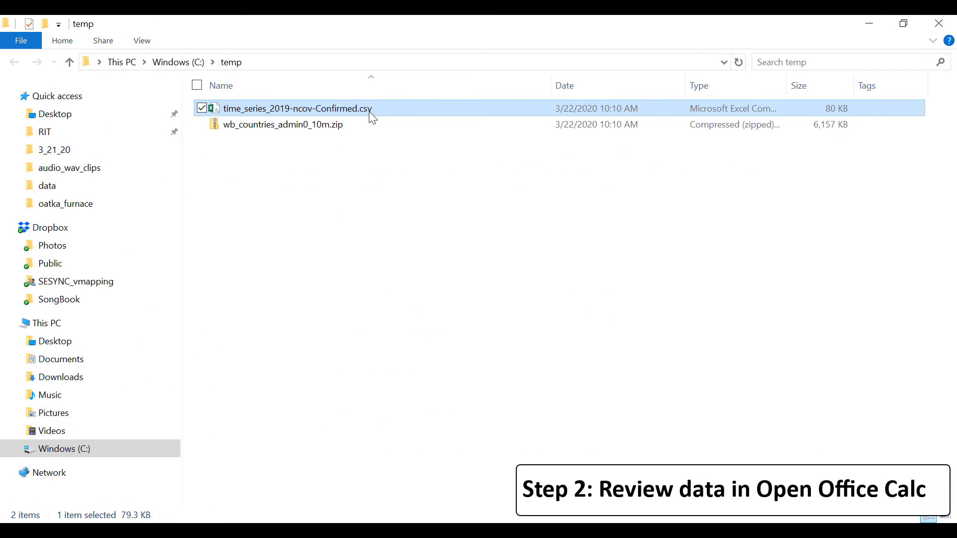
{"action": "right_click", "coordinate": [320, 113]}
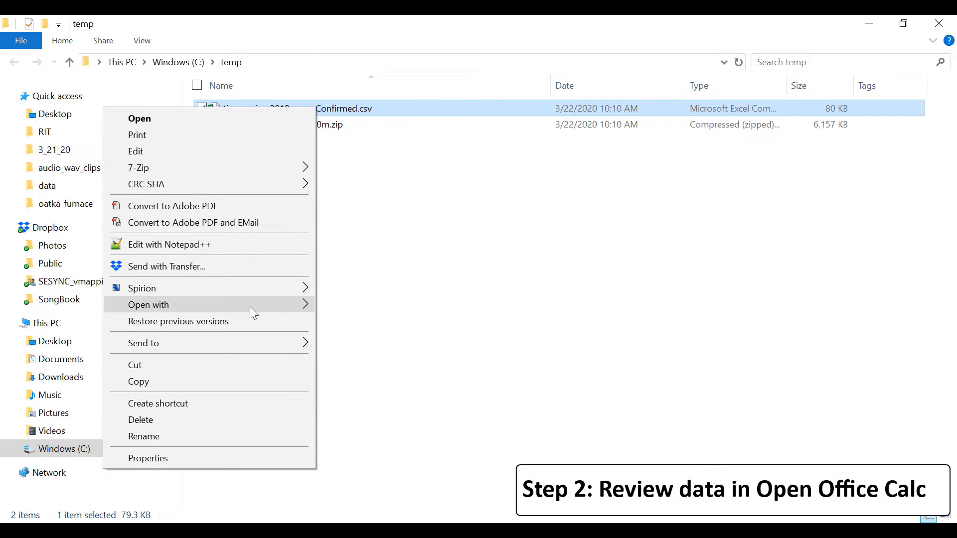
{"action": "mouse_move", "coordinate": [252, 310]}
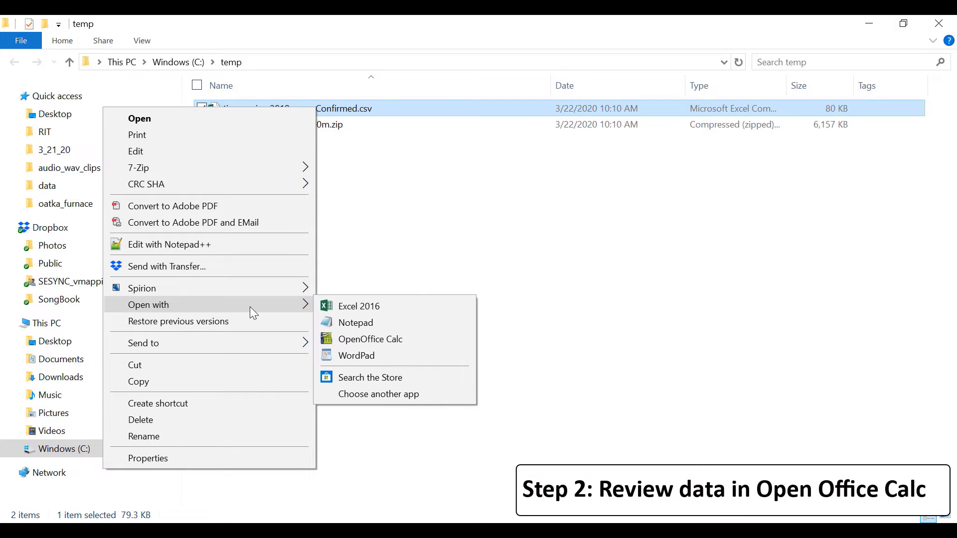
{"action": "left_click", "coordinate": [417, 348]}
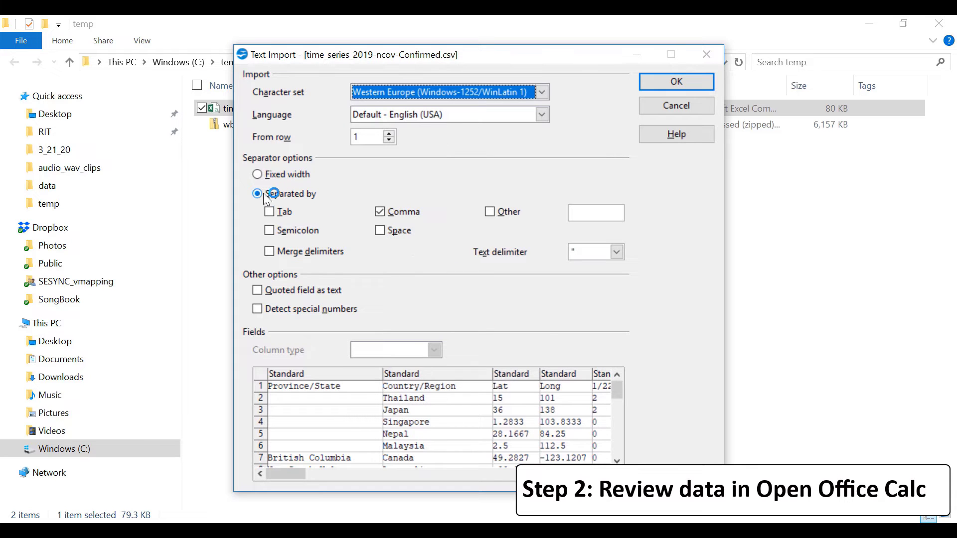
Import the CSV text with comma as the separator and close the Properties sidebar
{"action": "left_click", "coordinate": [386, 213]}
{"action": "left_click", "coordinate": [384, 214]}
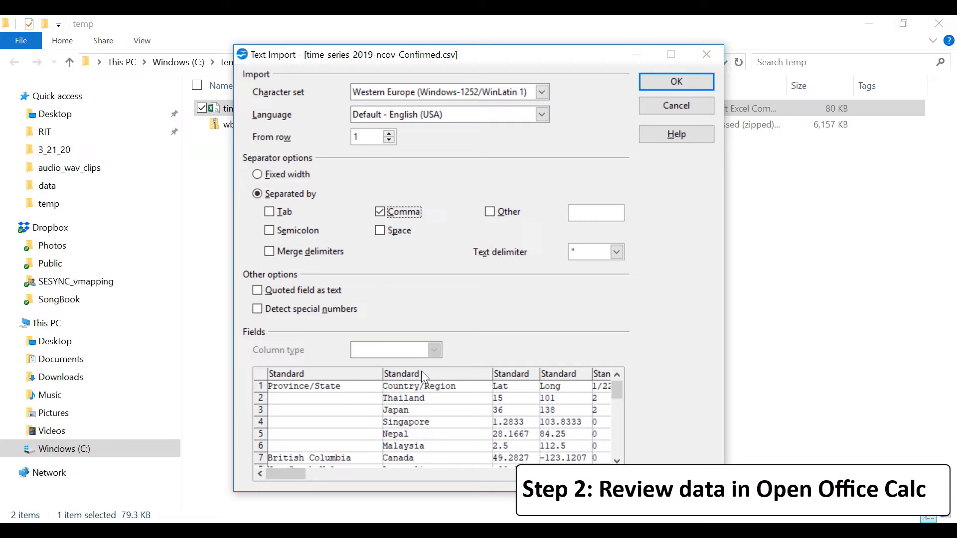
{"action": "mouse_move", "coordinate": [286, 474]}
{"action": "left_mouse_down"}
{"action": "mouse_move", "coordinate": [412, 474]}
{"action": "mouse_move", "coordinate": [286, 474]}
{"action": "left_mouse_up"}
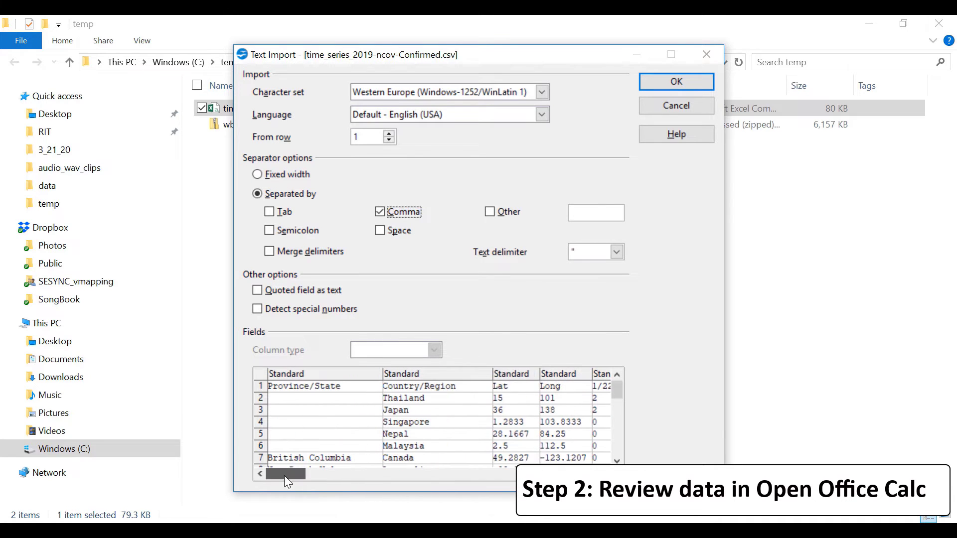
{"action": "left_click", "coordinate": [703, 81]}
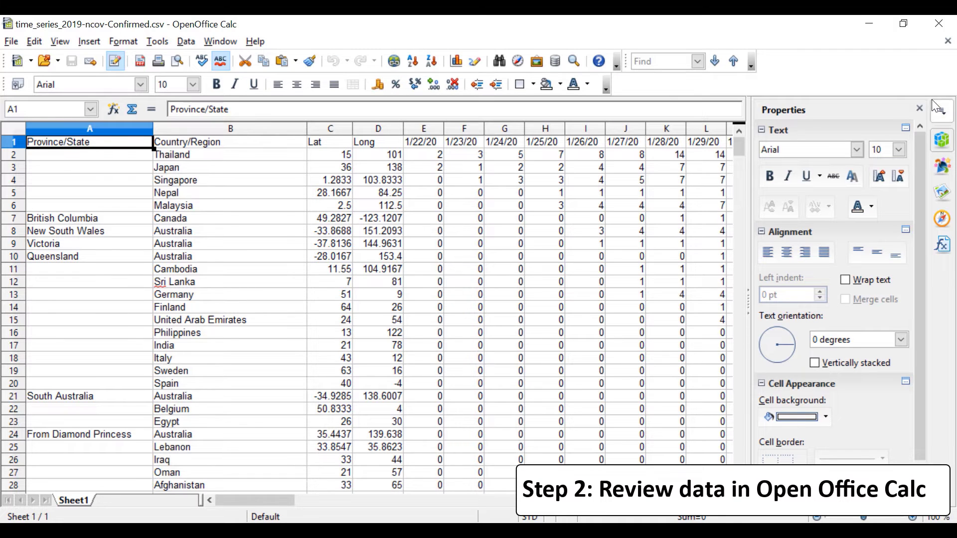
{"action": "left_click", "coordinate": [920, 109]}
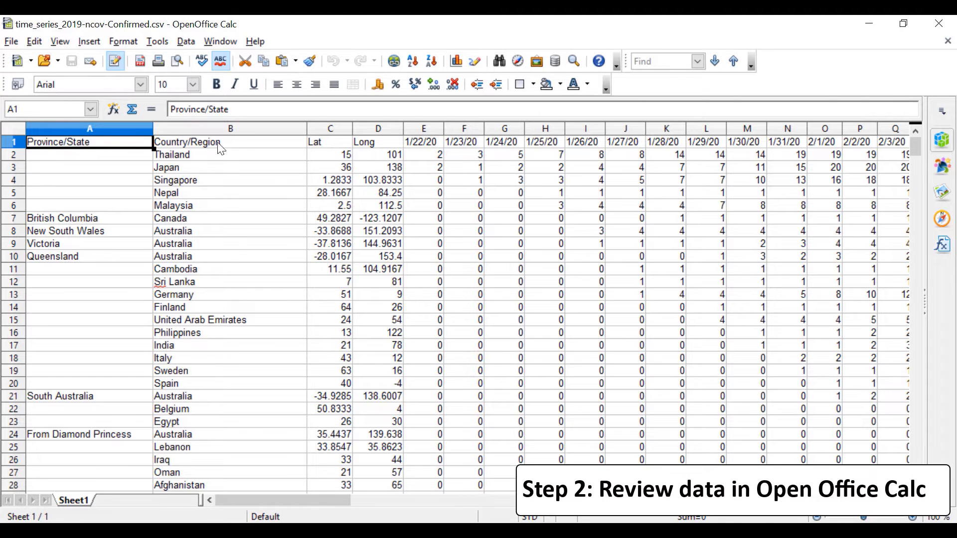
Examine the Province/State and Country/Region columns, reading down to the US entries
{"action": "left_click", "coordinate": [210, 128]}
{"action": "left_click", "coordinate": [99, 129]}
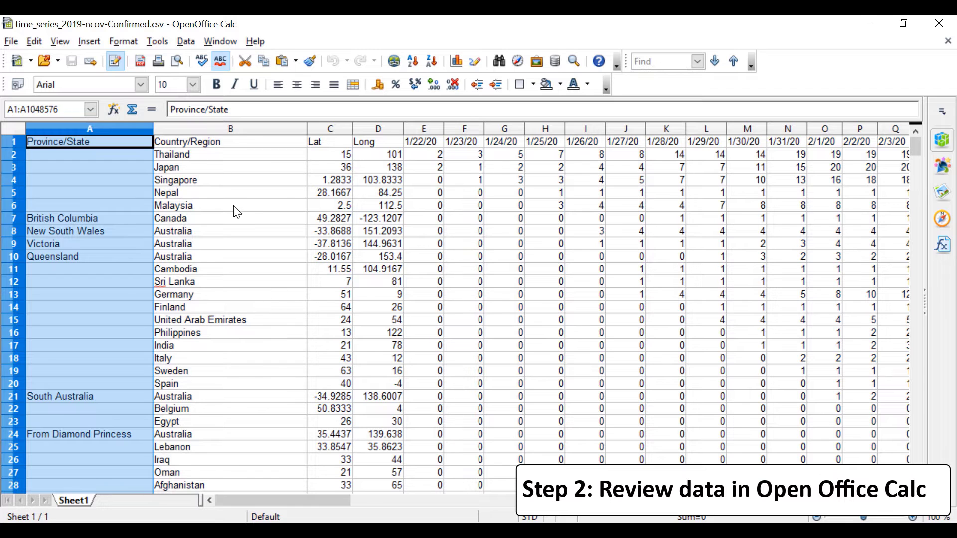
{"action": "left_click", "coordinate": [202, 243]}
{"action": "scroll", "coordinate": [193, 281], "scroll_direction": "down", "scroll_amount": 13}
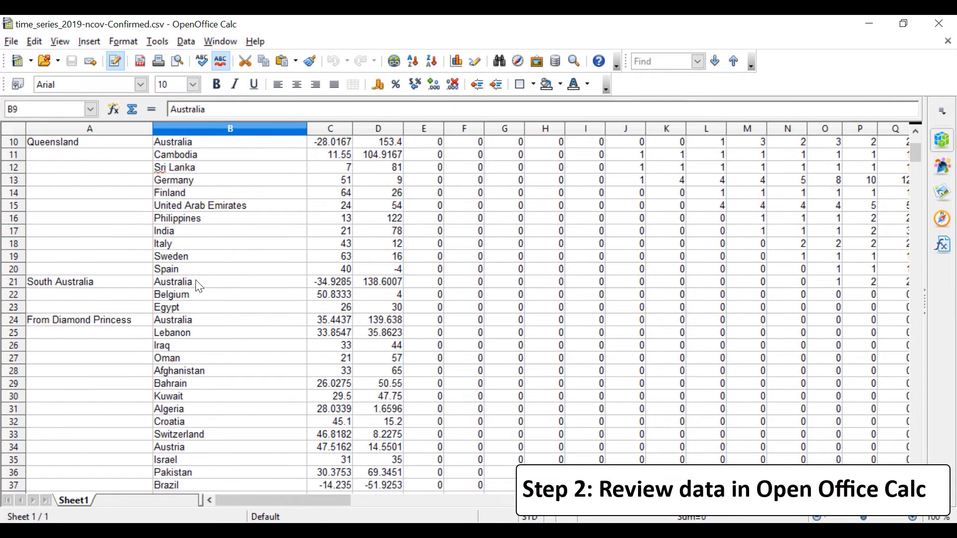
{"action": "left_click", "coordinate": [200, 282]}
{"action": "scroll", "coordinate": [218, 321], "scroll_direction": "down", "scroll_amount": 9}
{"action": "scroll", "coordinate": [217, 324], "scroll_direction": "down", "scroll_amount": 9}
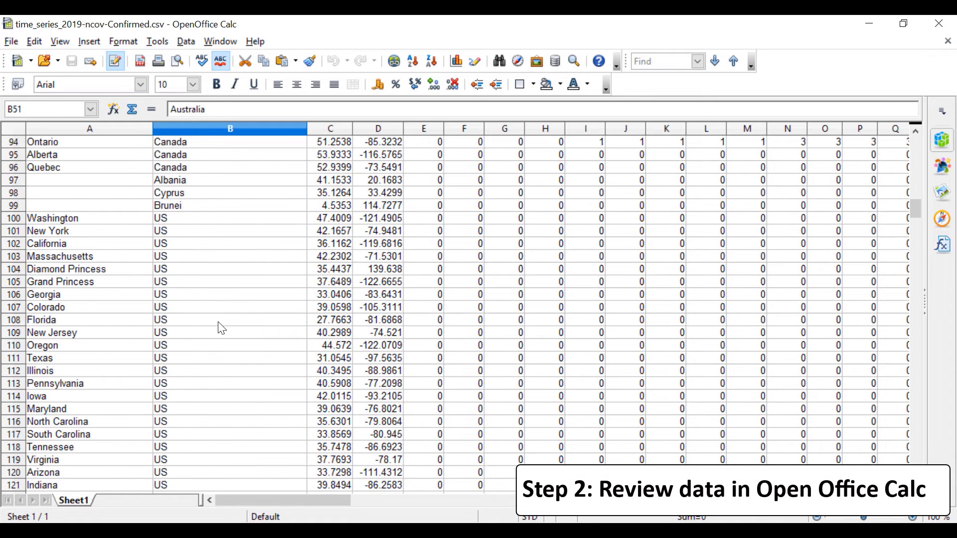
{"action": "scroll", "coordinate": [212, 328], "scroll_direction": "down", "scroll_amount": 1}
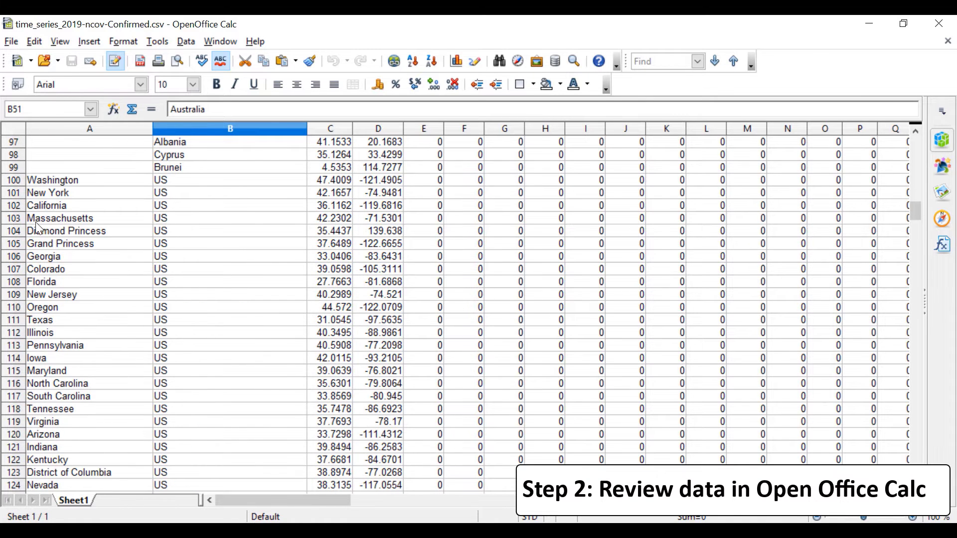
Examine the US state rows and the Diamond Princess and Grand Princess entries, and return to the header row
{"action": "left_click", "coordinate": [13, 218]}
{"action": "left_click", "coordinate": [13, 231]}
{"action": "left_click", "coordinate": [14, 244]}
{"action": "left_click", "coordinate": [13, 256]}
{"action": "left_click", "coordinate": [14, 269]}
{"action": "left_click", "coordinate": [78, 243]}
{"action": "left_click", "coordinate": [74, 236]}
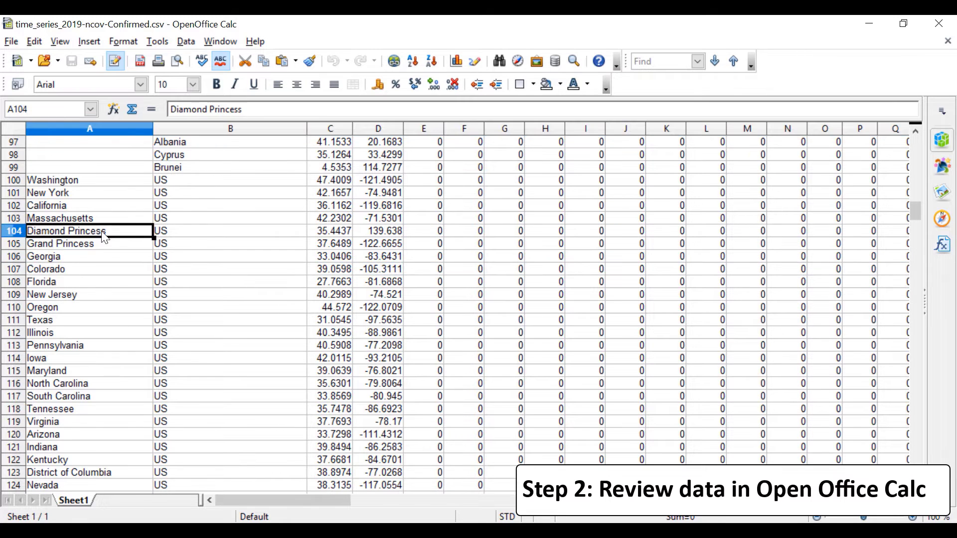
{"action": "left_click", "coordinate": [101, 247]}
{"action": "left_click", "coordinate": [103, 231]}
{"action": "scroll", "coordinate": [359, 226], "scroll_direction": "up", "scroll_amount": 9}
{"action": "scroll", "coordinate": [368, 220], "scroll_direction": "up", "scroll_amount": 20}
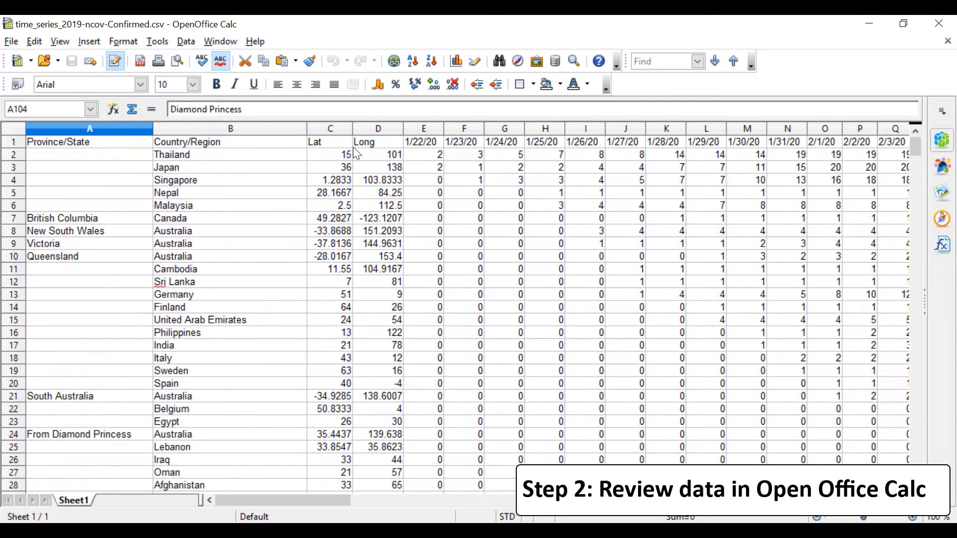
Examine the Lat and Long columns and the daily case columns from 1/22/20 through 1/28/20
{"action": "left_click", "coordinate": [330, 130]}
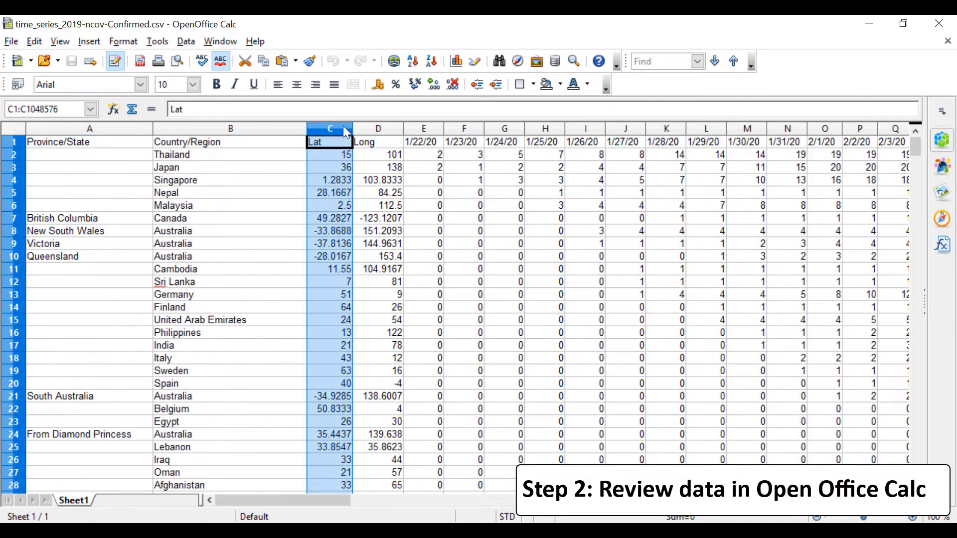
{"action": "left_click", "coordinate": [379, 124]}
{"action": "left_click", "coordinate": [329, 130]}
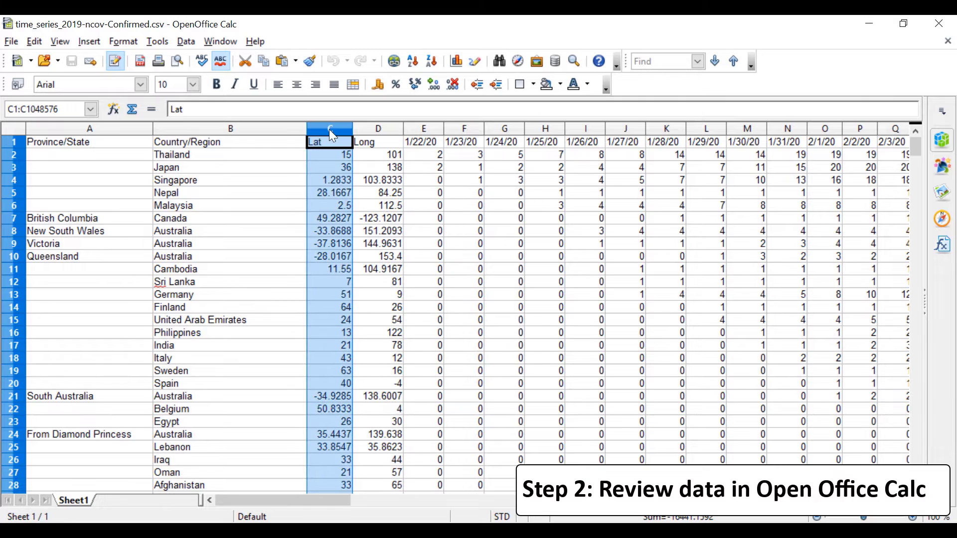
{"action": "left_click", "coordinate": [386, 127]}
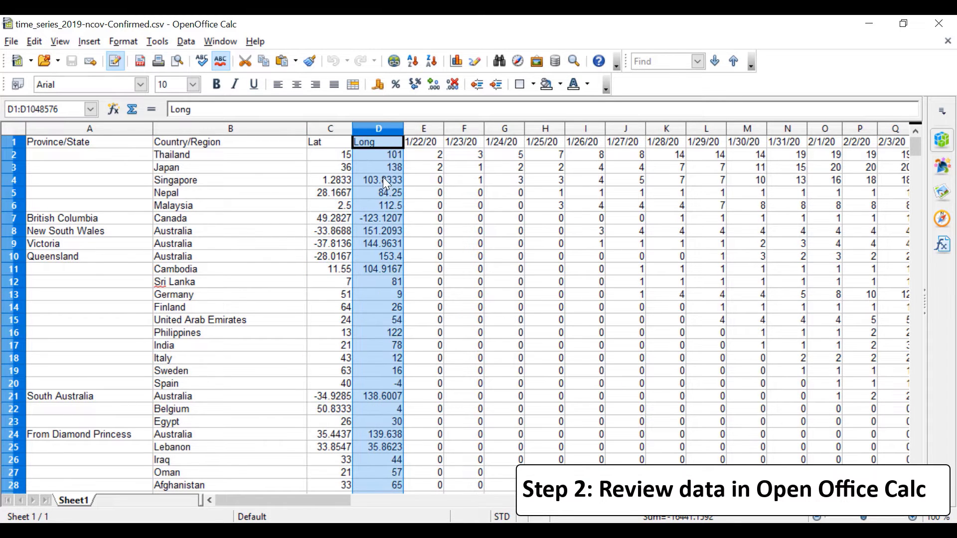
{"action": "left_click", "coordinate": [424, 127]}
{"action": "left_click", "coordinate": [466, 130]}
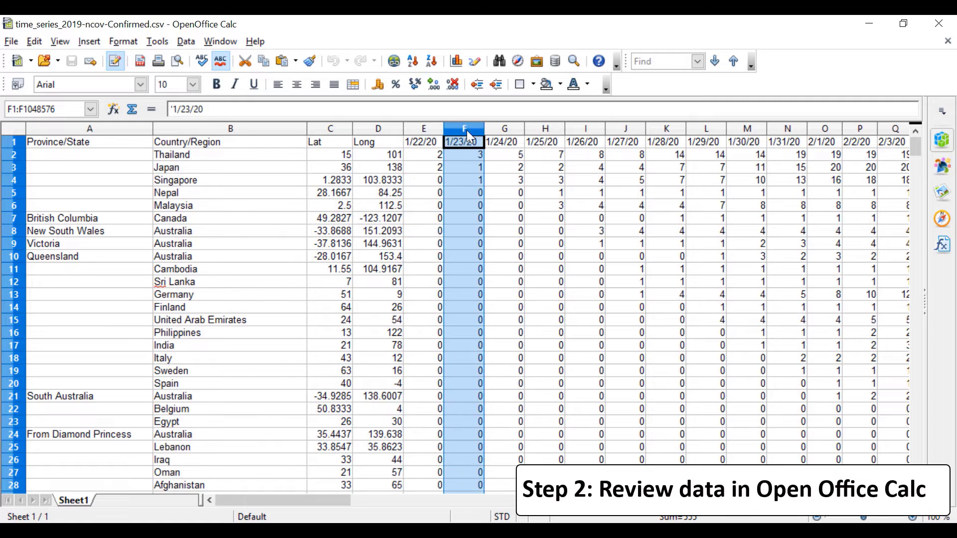
{"action": "left_click", "coordinate": [509, 130]}
{"action": "left_click", "coordinate": [546, 127]}
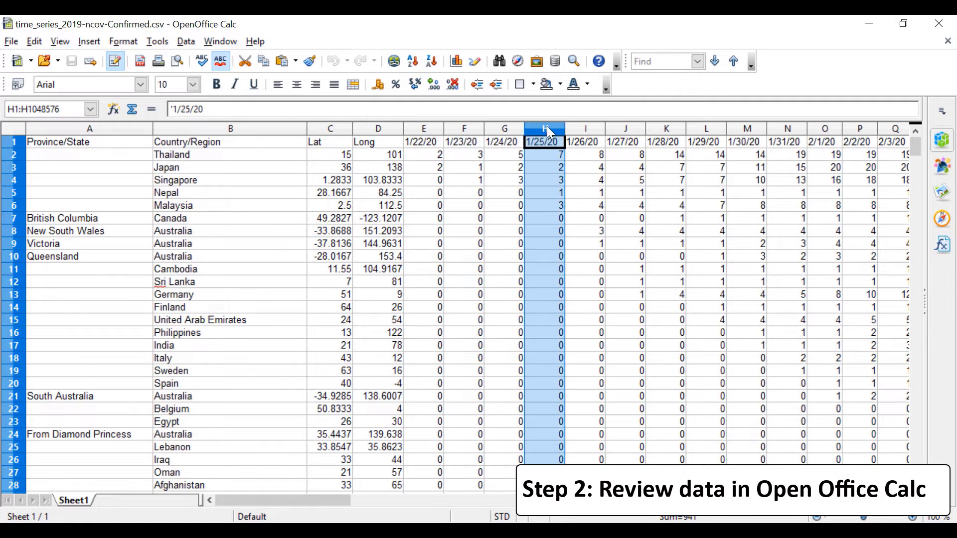
{"action": "left_click", "coordinate": [585, 124]}
{"action": "left_click", "coordinate": [634, 125]}
{"action": "left_click", "coordinate": [667, 131]}
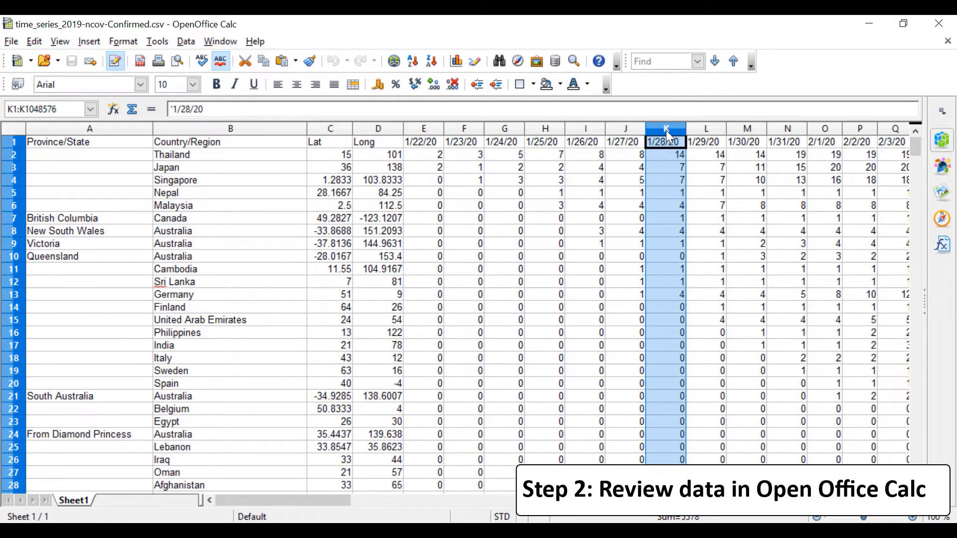
Look at the last daily case column, 3/21/20, and return to the start of the sheet
{"action": "left_click", "coordinate": [427, 145]}
{"action": "left_click_drag", "start_coordinate": [298, 501], "coordinate": [808, 500]}
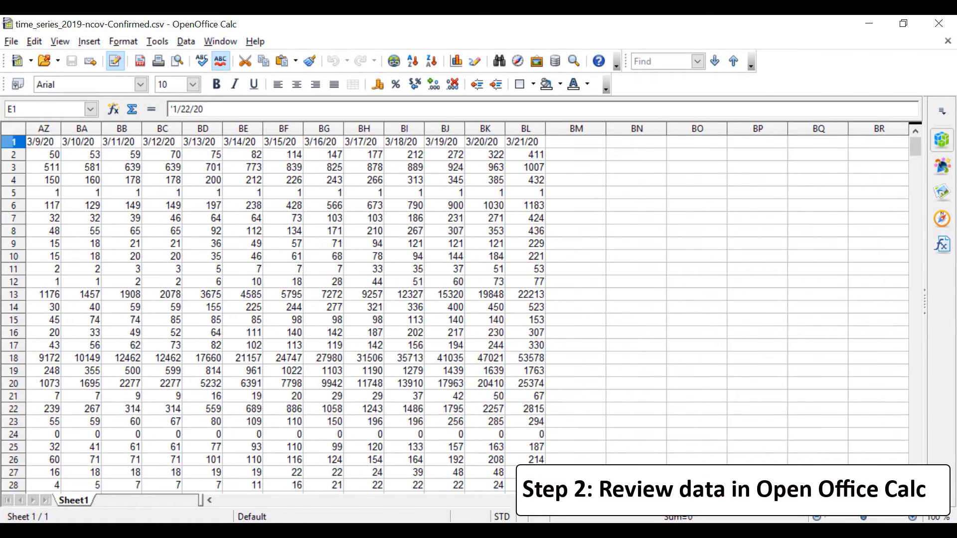
{"action": "left_click", "coordinate": [532, 129]}
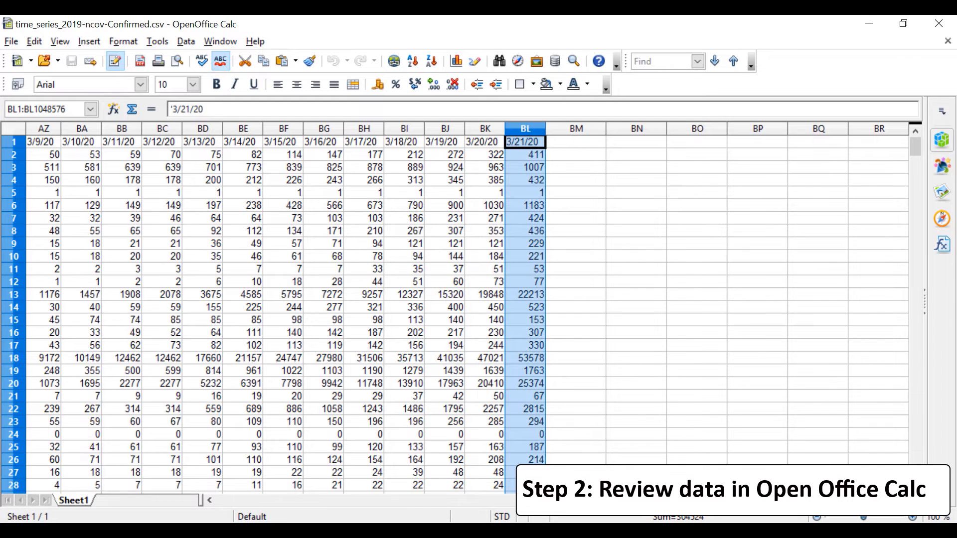
{"action": "left_click_drag", "start_coordinate": [808, 500], "coordinate": [294, 500]}
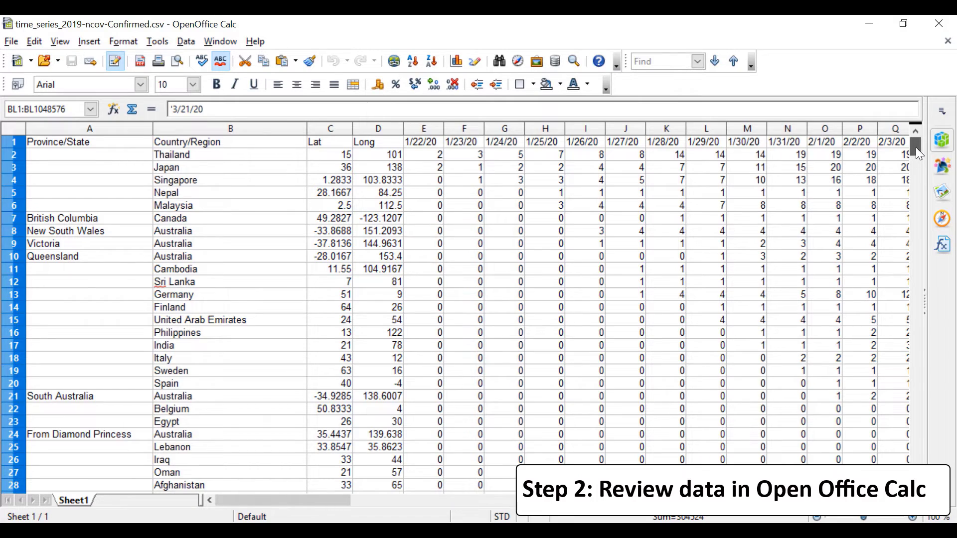
{"action": "mouse_move", "coordinate": [917, 144]}
{"action": "left_mouse_down"}
{"action": "mouse_move", "coordinate": [936, 235]}
{"action": "mouse_move", "coordinate": [933, 299]}
{"action": "mouse_move", "coordinate": [933, 143]}
{"action": "left_mouse_up"}
{"action": "left_click_drag", "start_coordinate": [932, 143], "coordinate": [931, 136]}
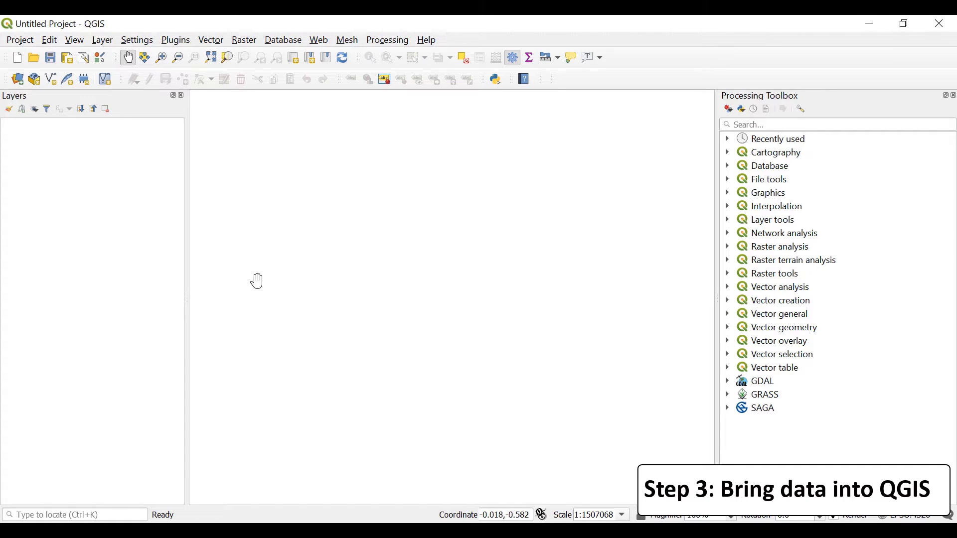
Create a new QGIS project and save it as corona_demo in the C:\temp folder
{"action": "left_click", "coordinate": [20, 41]}
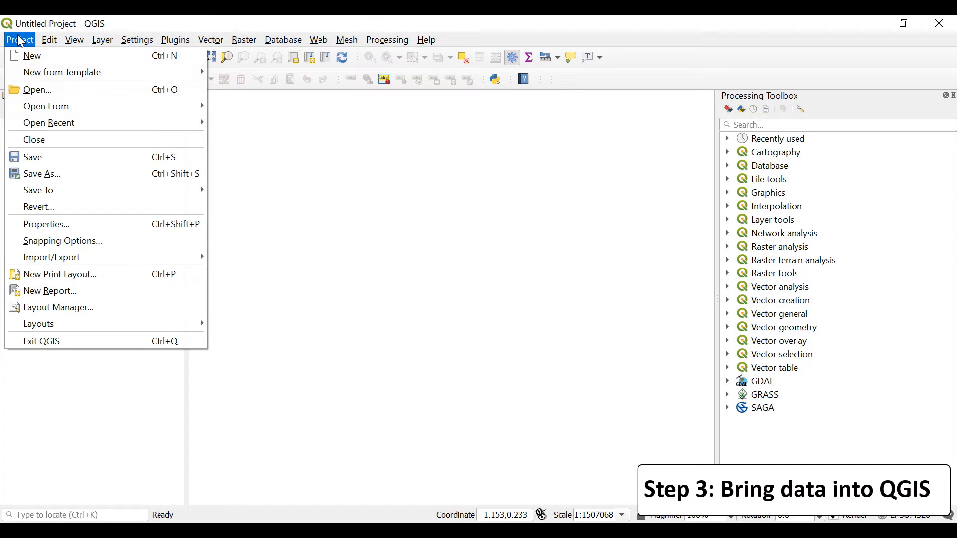
{"action": "left_click", "coordinate": [56, 56]}
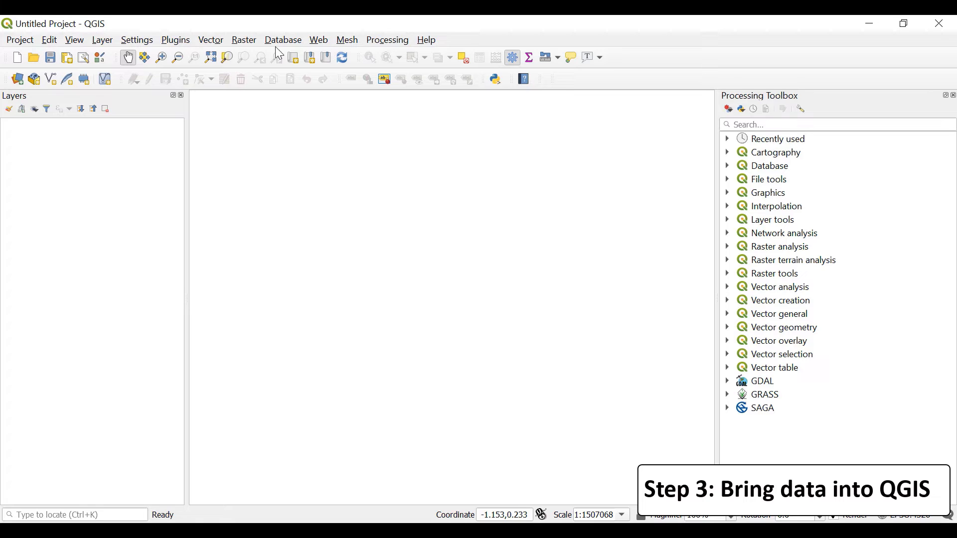
{"action": "left_click", "coordinate": [29, 43]}
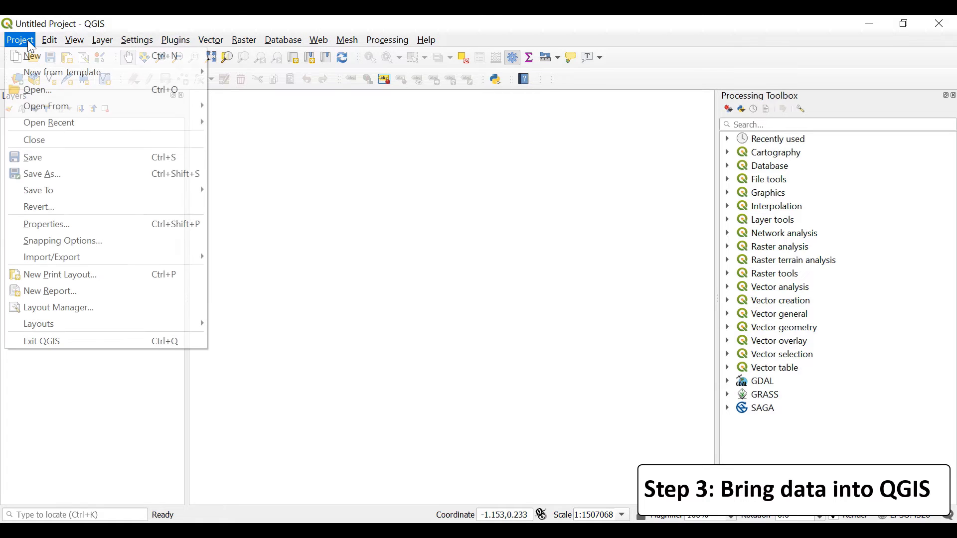
{"action": "left_click", "coordinate": [90, 169]}
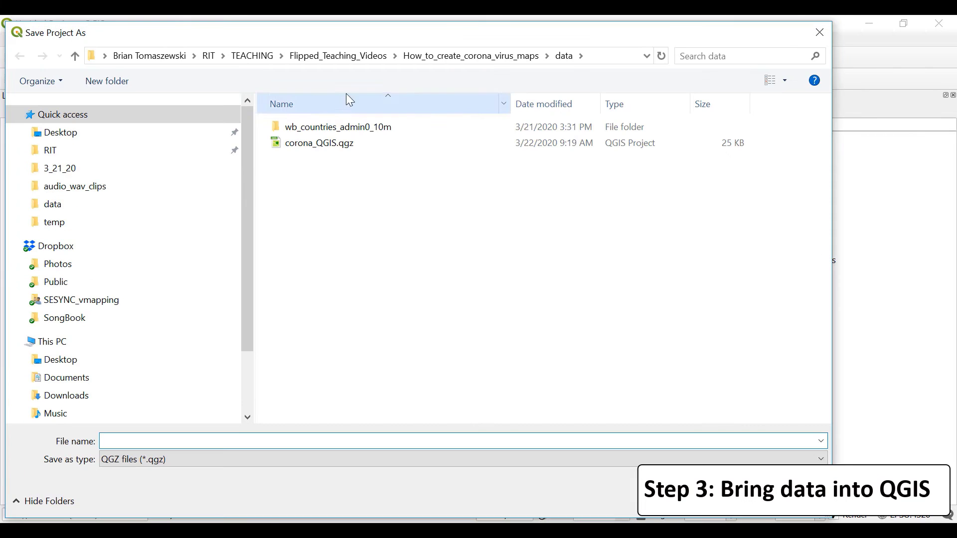
{"action": "left_click", "coordinate": [68, 223]}
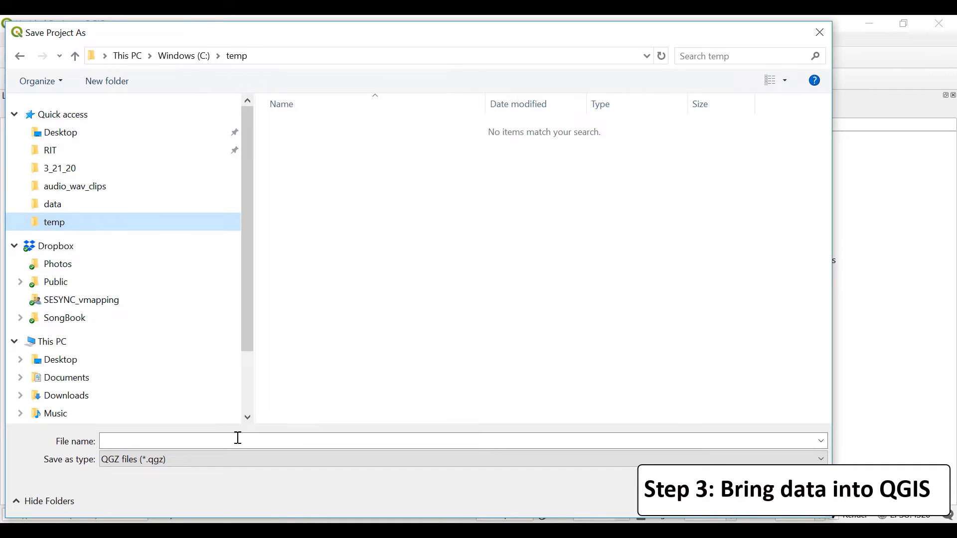
{"action": "left_click", "coordinate": [205, 441]}
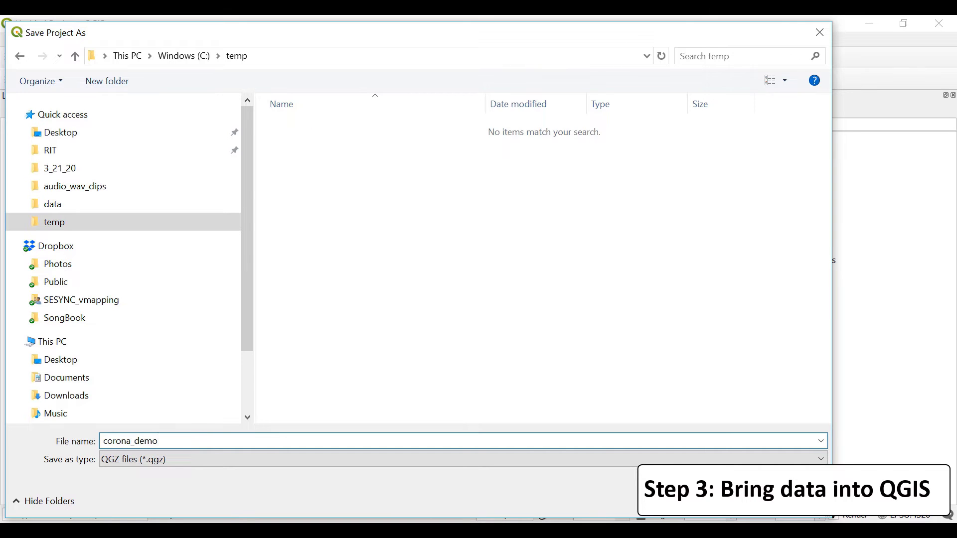
{"action": "key", "text": "Return"}
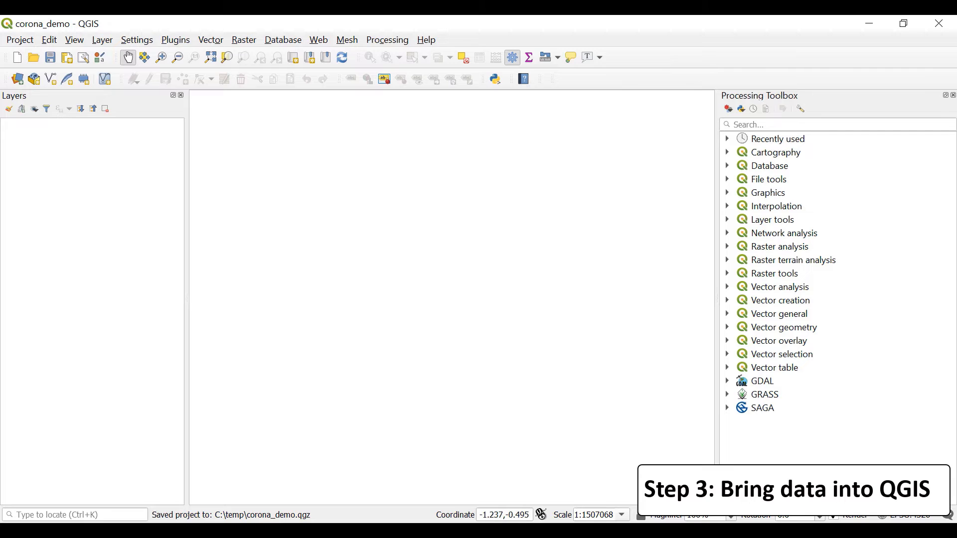
Switch to File Explorer and extract wb_countries_admin0_10m.zip with 7-Zip into its own folder in C:\temp
{"action": "left_click", "coordinate": [172, 531]}
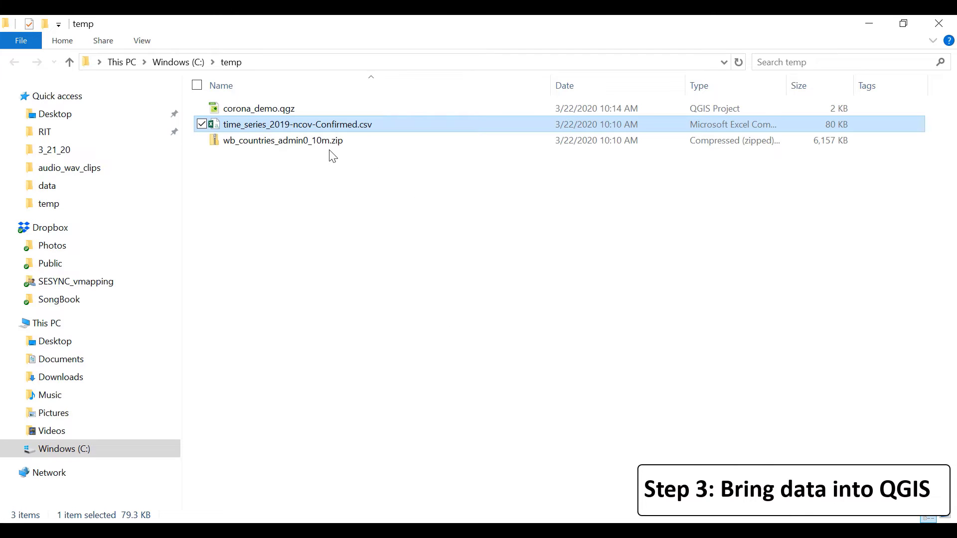
{"action": "left_click", "coordinate": [274, 147]}
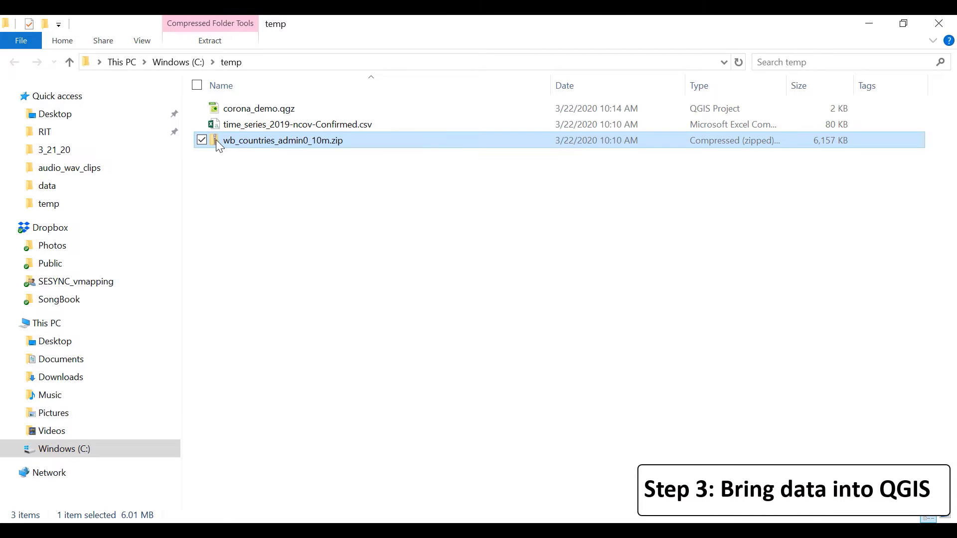
{"action": "right_click", "coordinate": [312, 148]}
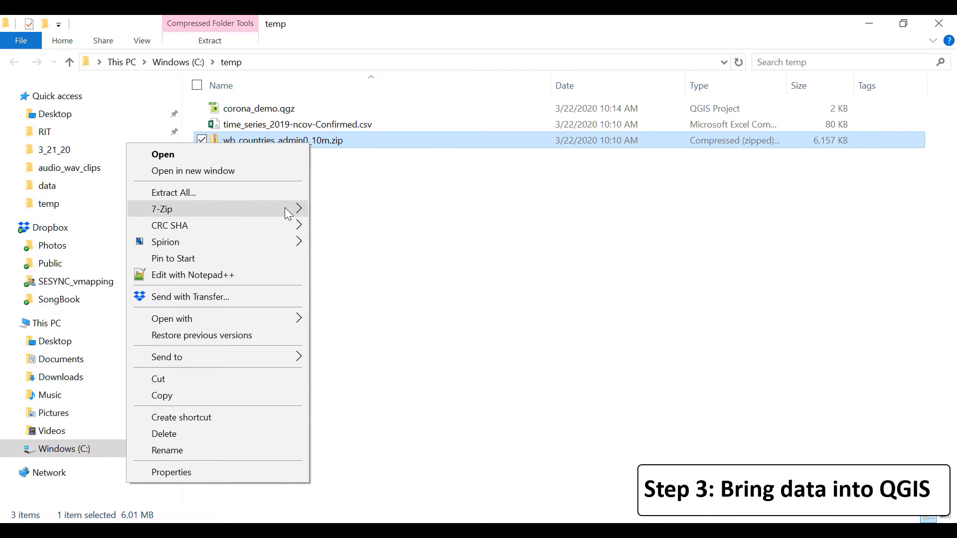
{"action": "mouse_move", "coordinate": [288, 207]}
{"action": "left_click", "coordinate": [451, 277]}
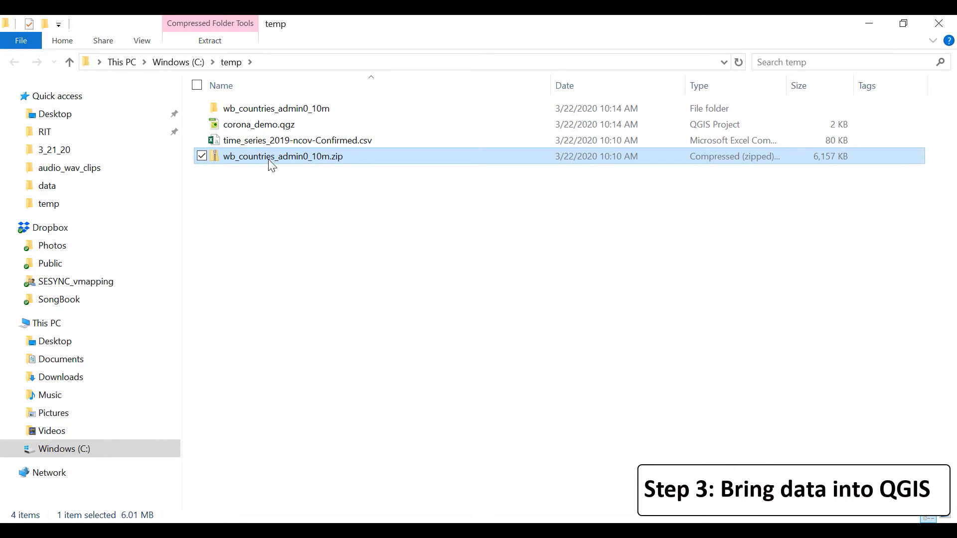
Add WB_countries_Admin0_10m.shp from the extracted folder to the QGIS project as a layer and minimize the File Explorer window
{"action": "double_click", "coordinate": [273, 109]}
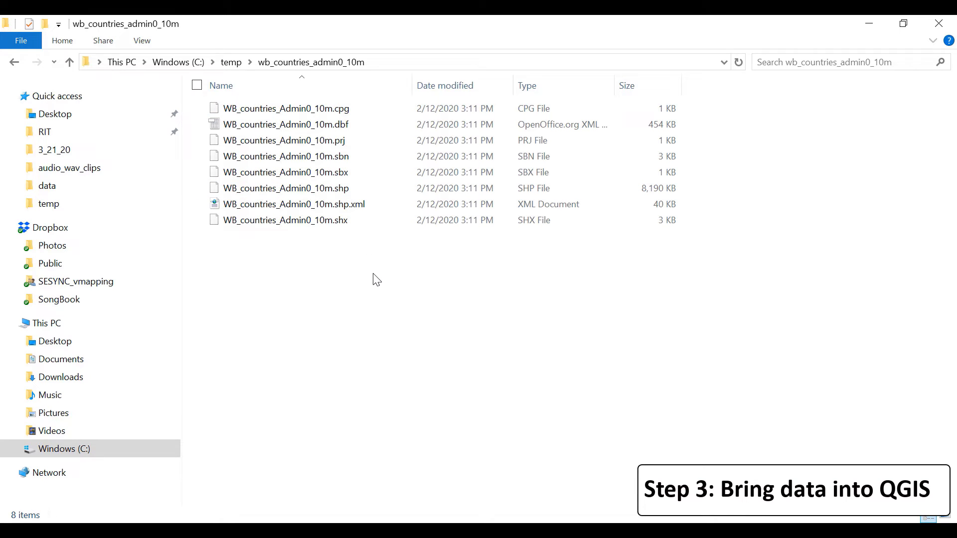
{"action": "left_click_drag", "start_coordinate": [327, 28], "coordinate": [662, 78]}
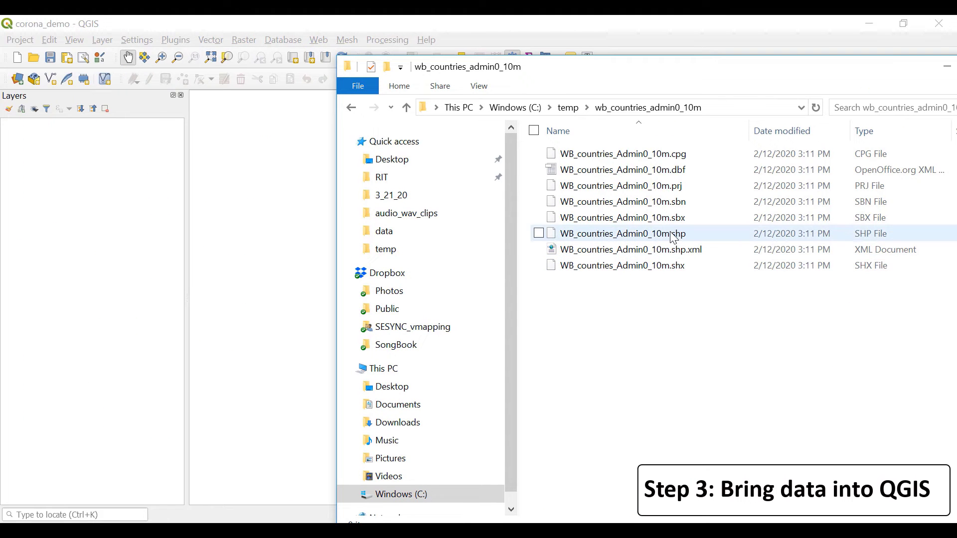
{"action": "left_click", "coordinate": [691, 238]}
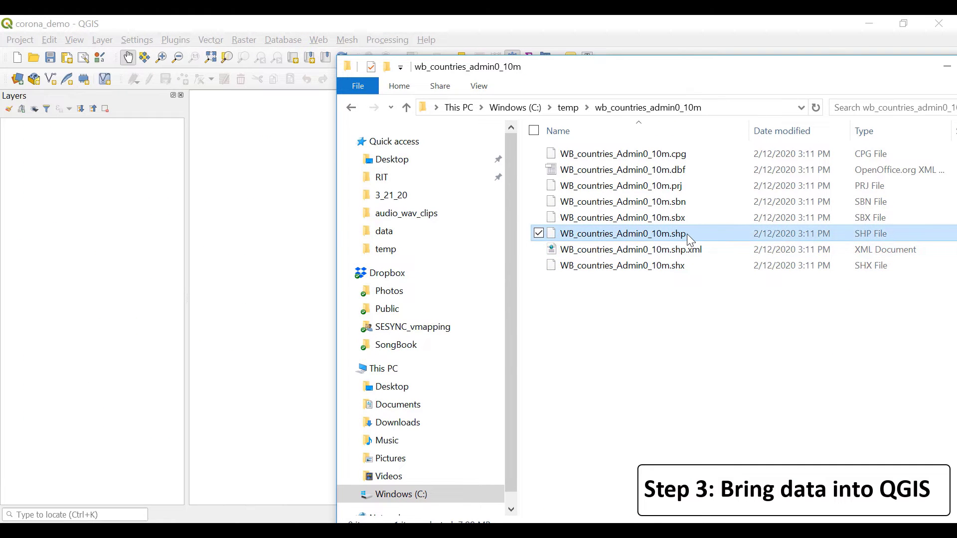
{"action": "left_click_drag", "start_coordinate": [658, 239], "coordinate": [85, 234]}
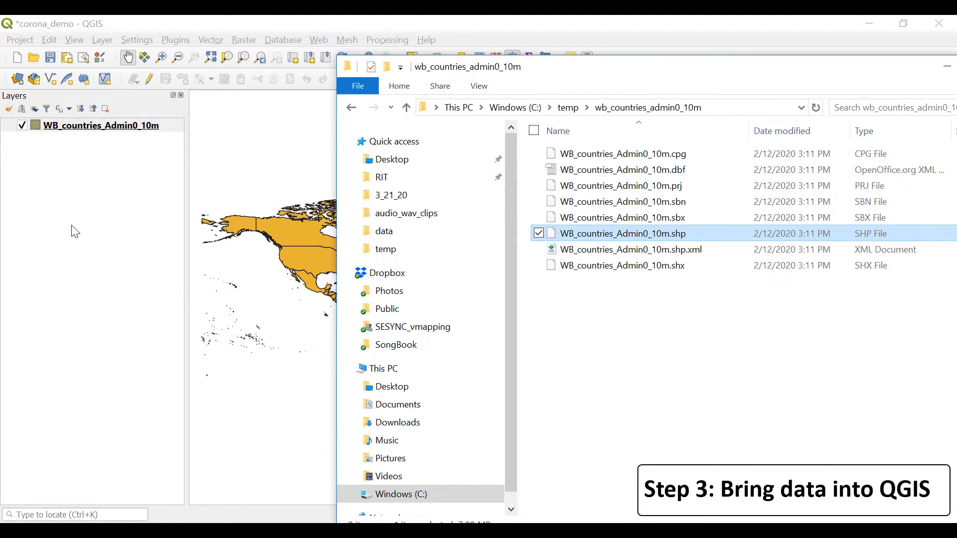
{"action": "left_click_drag", "start_coordinate": [666, 69], "coordinate": [446, 94]}
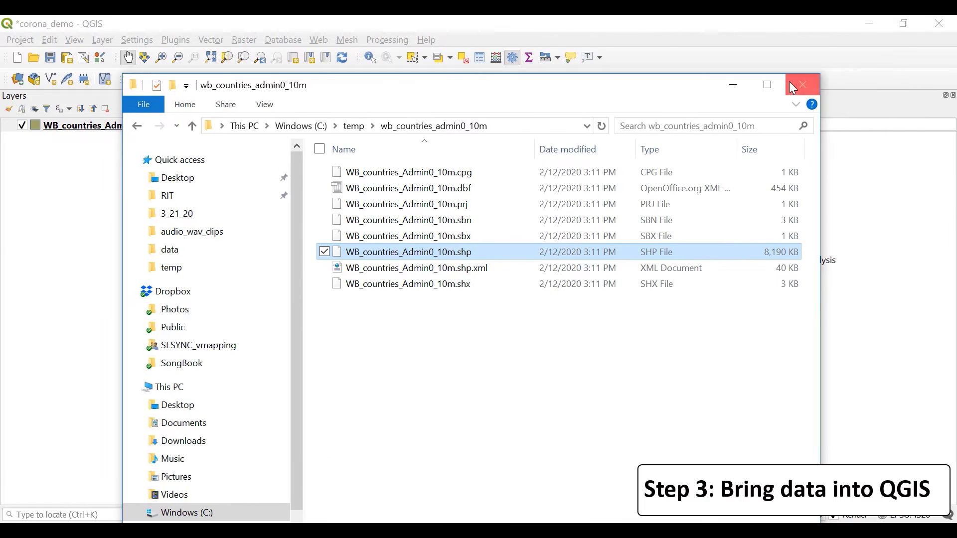
{"action": "left_click", "coordinate": [733, 85]}
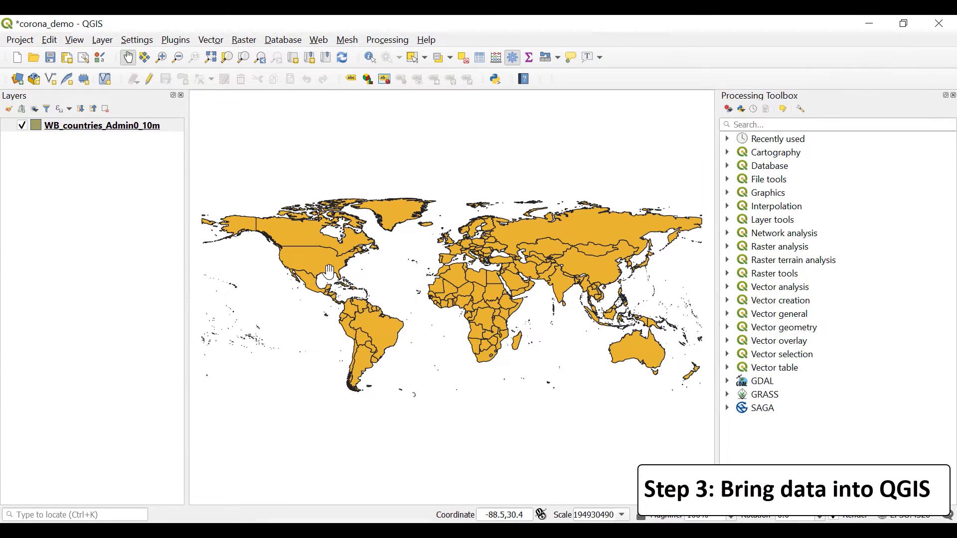
{"action": "left_click", "coordinate": [103, 40]}
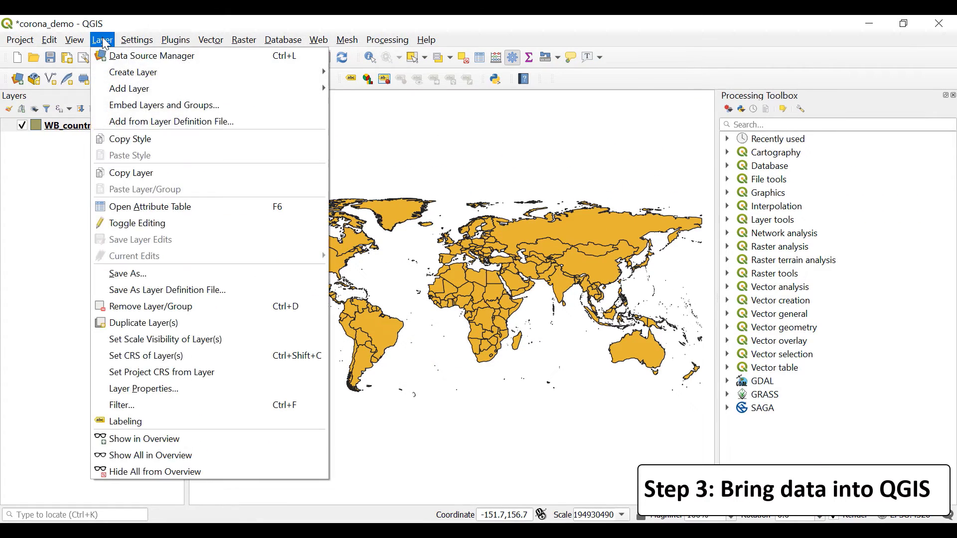
{"action": "mouse_move", "coordinate": [160, 89]}
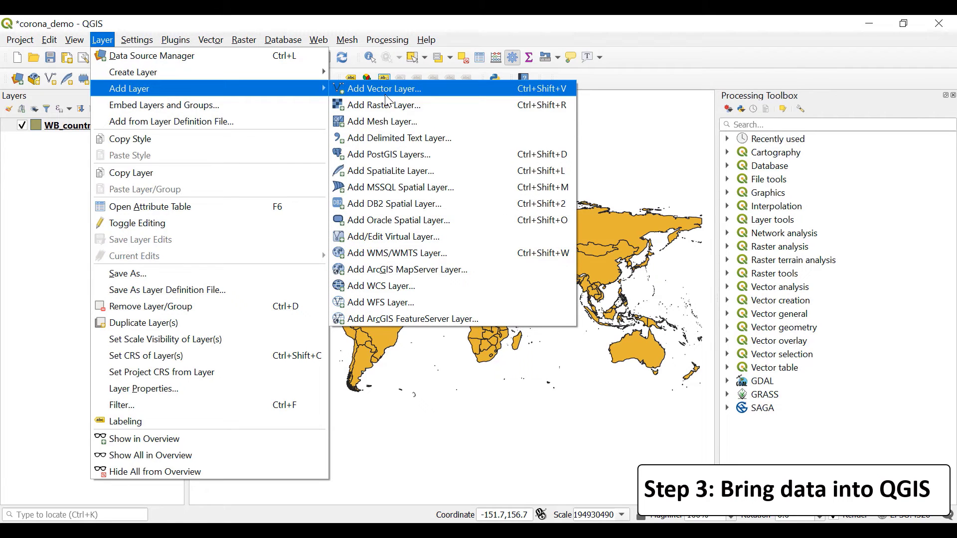
{"action": "left_click", "coordinate": [419, 22]}
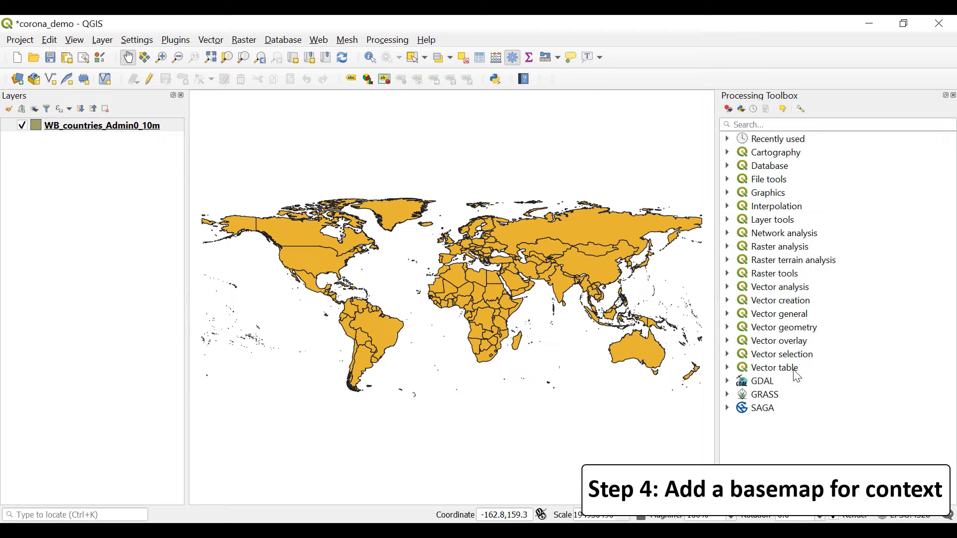
Search the available plugins for "quick" and install the QuickMapServices plugin
{"action": "left_click", "coordinate": [175, 41]}
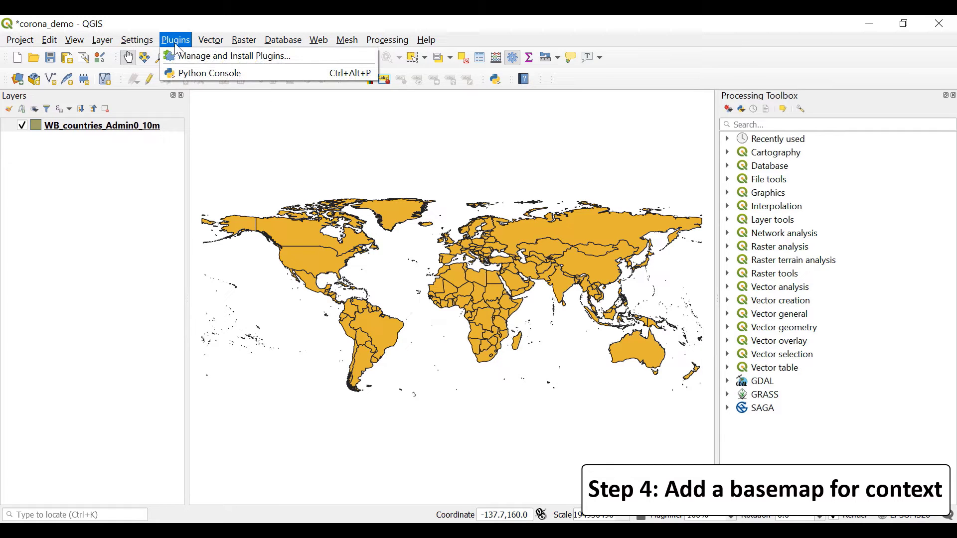
{"action": "left_click", "coordinate": [328, 59]}
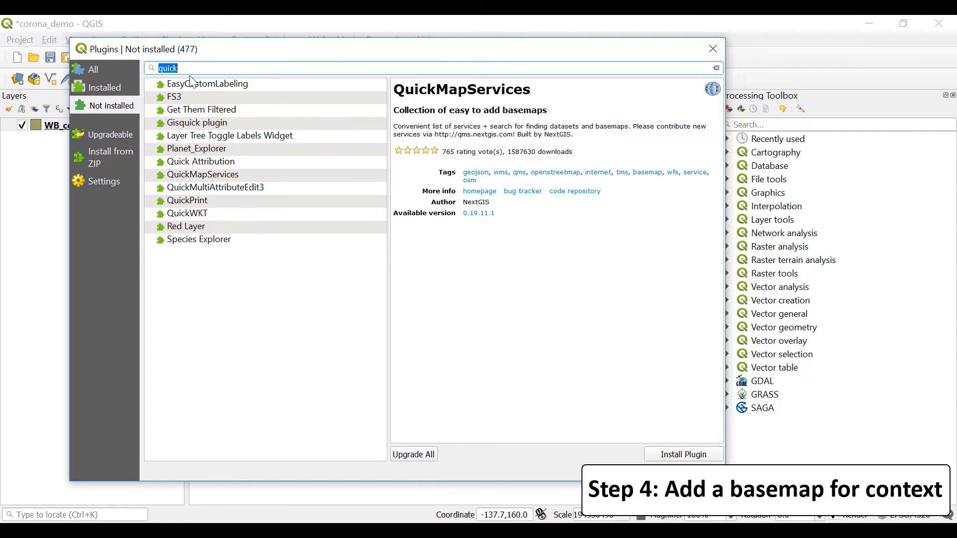
{"action": "left_click", "coordinate": [208, 69]}
{"action": "left_click_drag", "start_coordinate": [208, 69], "coordinate": [128, 69]}
{"action": "type", "text": "quu"}
{"action": "key", "text": "BackSpace"}
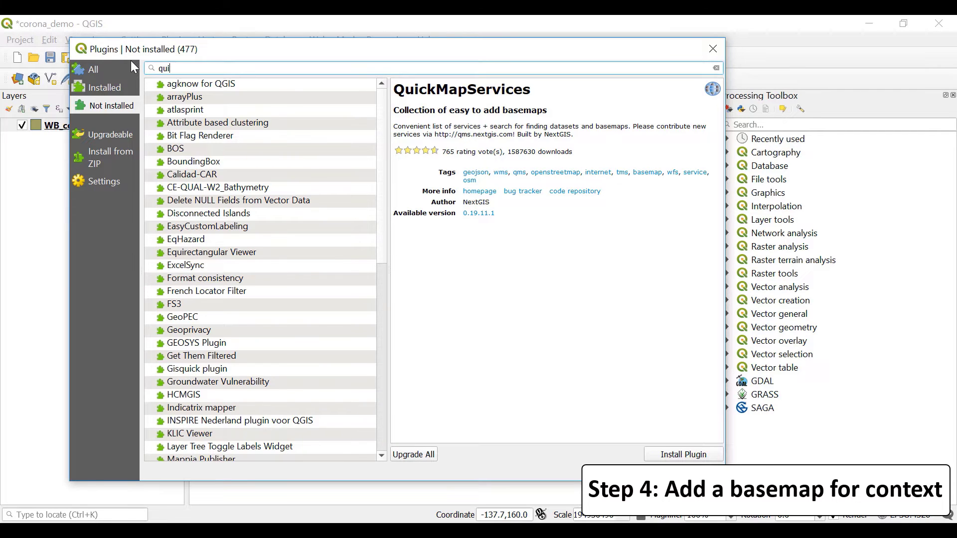
{"action": "type", "text": "ick"}
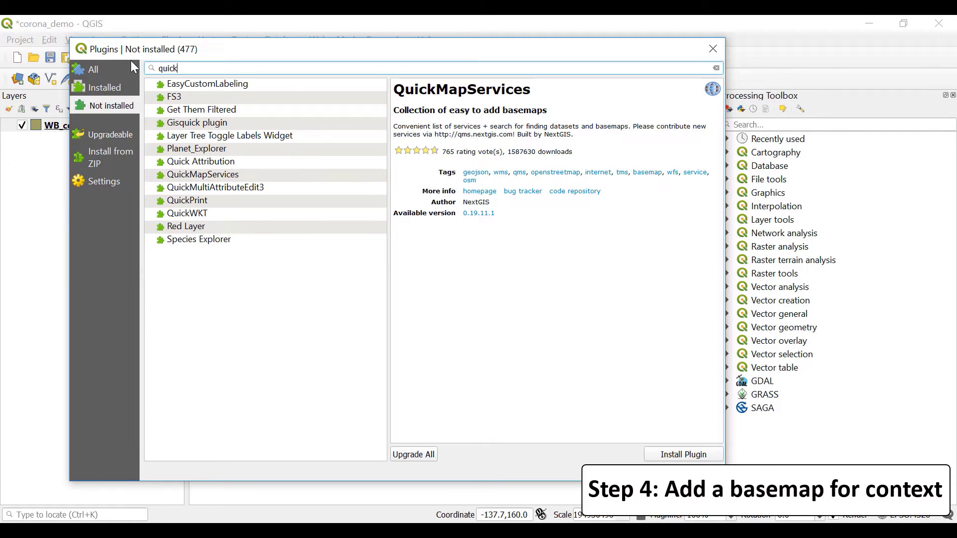
{"action": "left_click", "coordinate": [184, 174]}
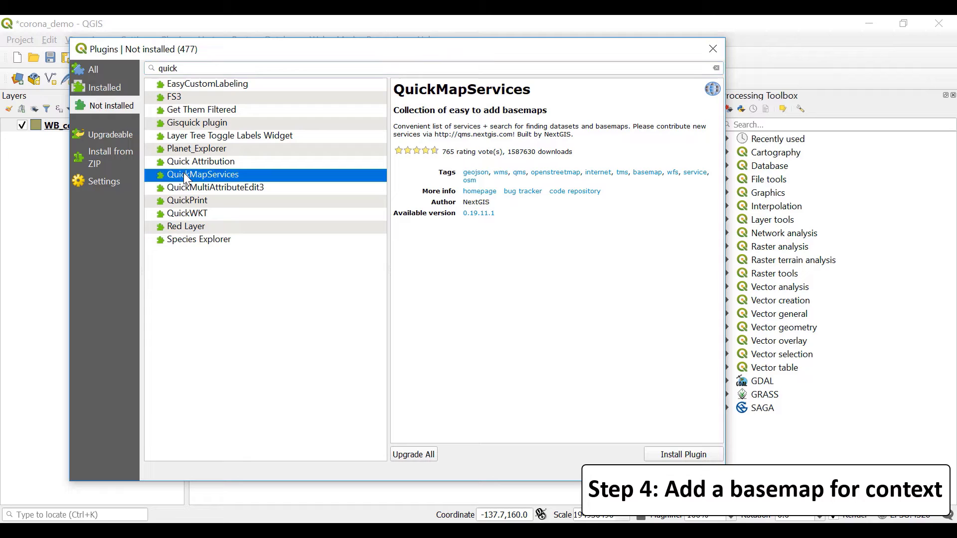
{"action": "left_click", "coordinate": [682, 454]}
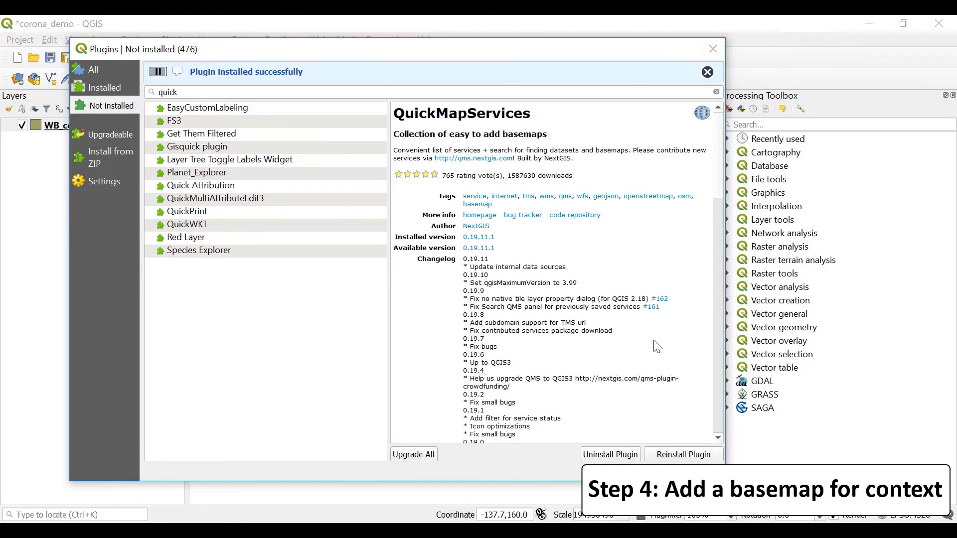
Check that QuickMapServices is enabled among the installed plugins and close the plugin manager
{"action": "left_click", "coordinate": [107, 88]}
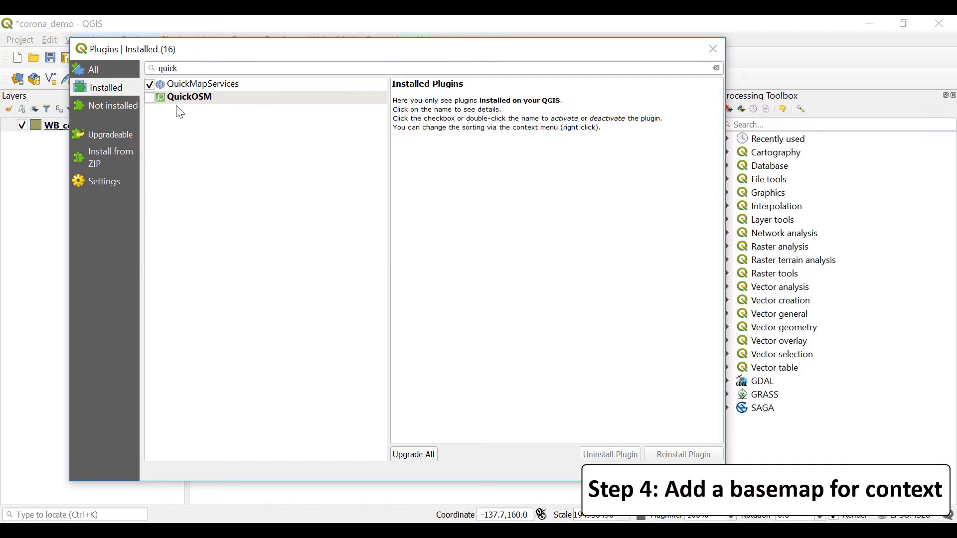
{"action": "left_click", "coordinate": [202, 84]}
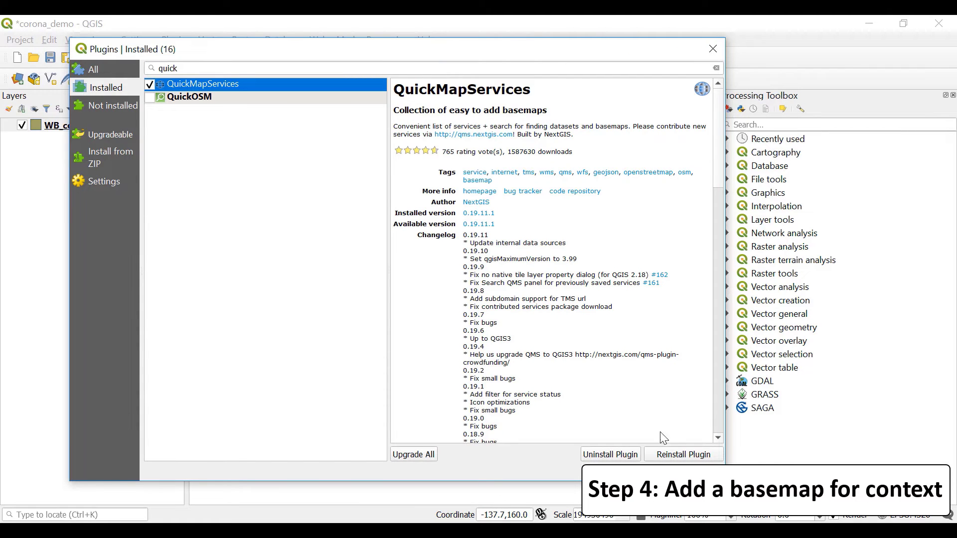
{"action": "left_click", "coordinate": [655, 469]}
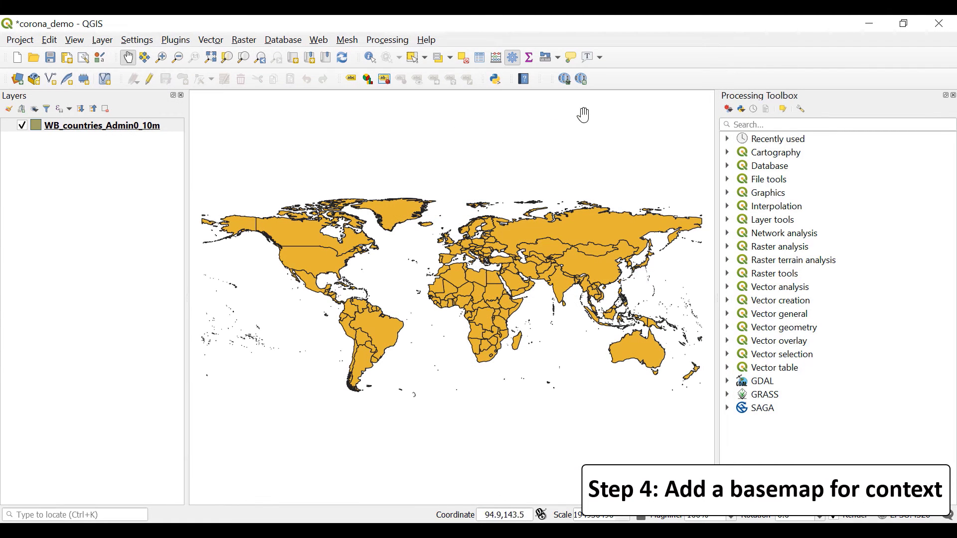
Add the OSM Standard basemap to the project through QuickMapServices
{"action": "left_click", "coordinate": [565, 80]}
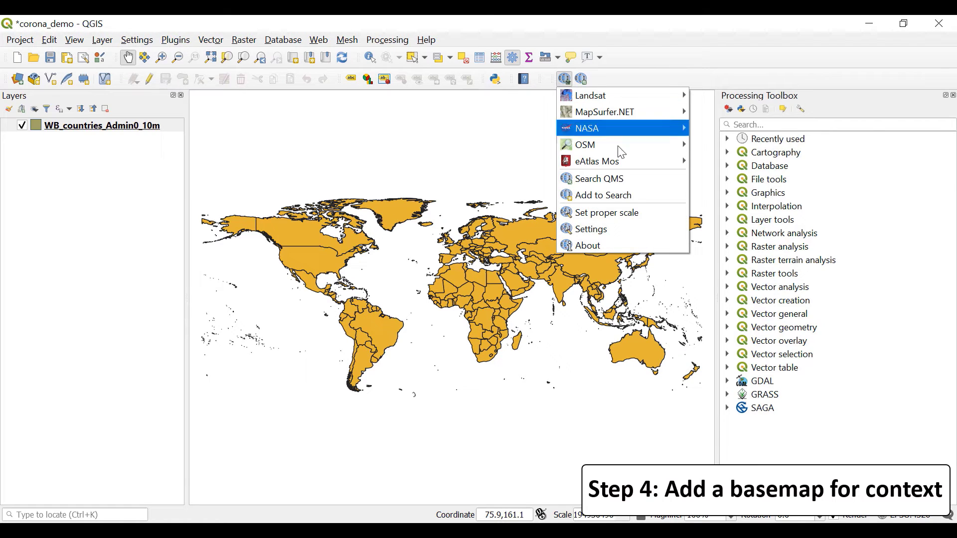
{"action": "mouse_move", "coordinate": [648, 145]}
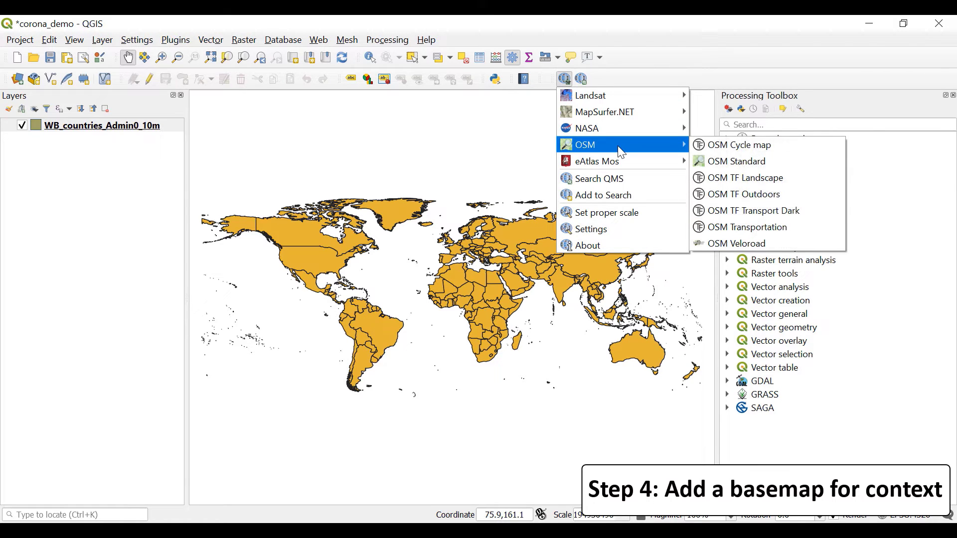
{"action": "left_click", "coordinate": [817, 163]}
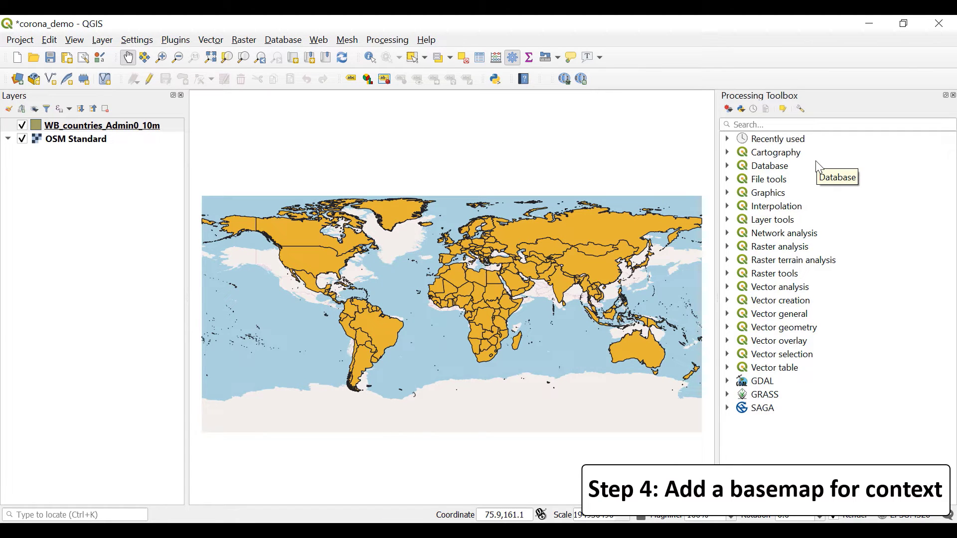
Zoom in on Italy and its neighbouring countries to examine the country boundaries over the basemap
{"action": "left_click", "coordinate": [160, 62]}
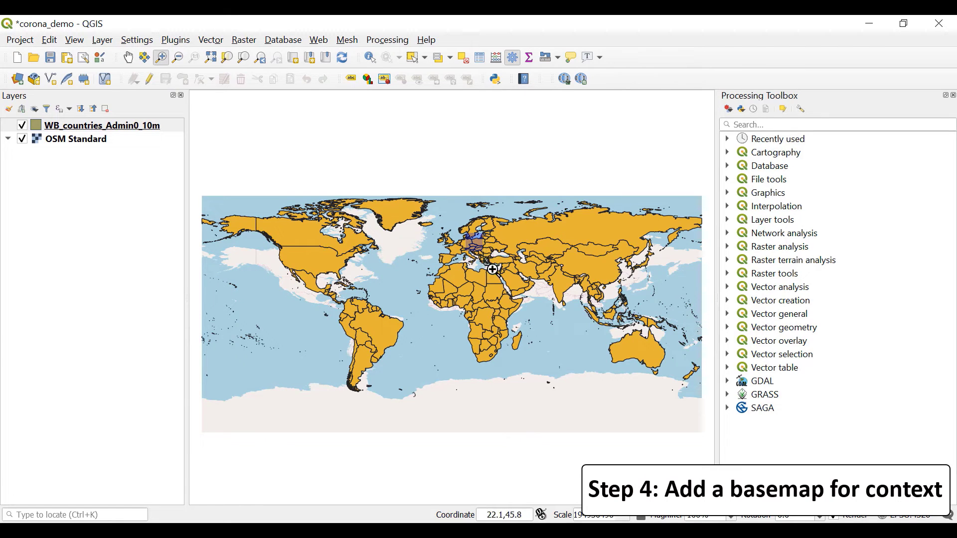
{"action": "left_click_drag", "start_coordinate": [471, 238], "coordinate": [506, 292]}
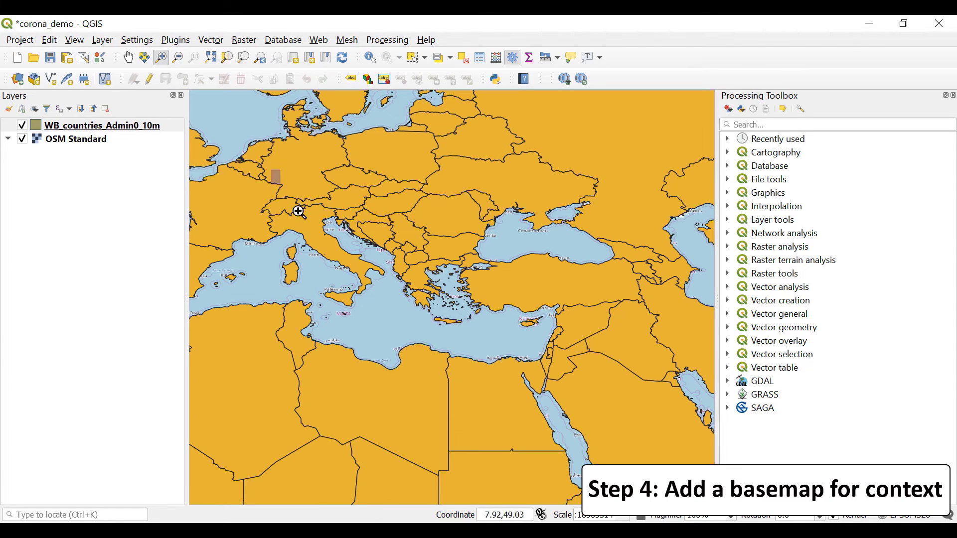
{"action": "left_click_drag", "start_coordinate": [281, 185], "coordinate": [369, 284]}
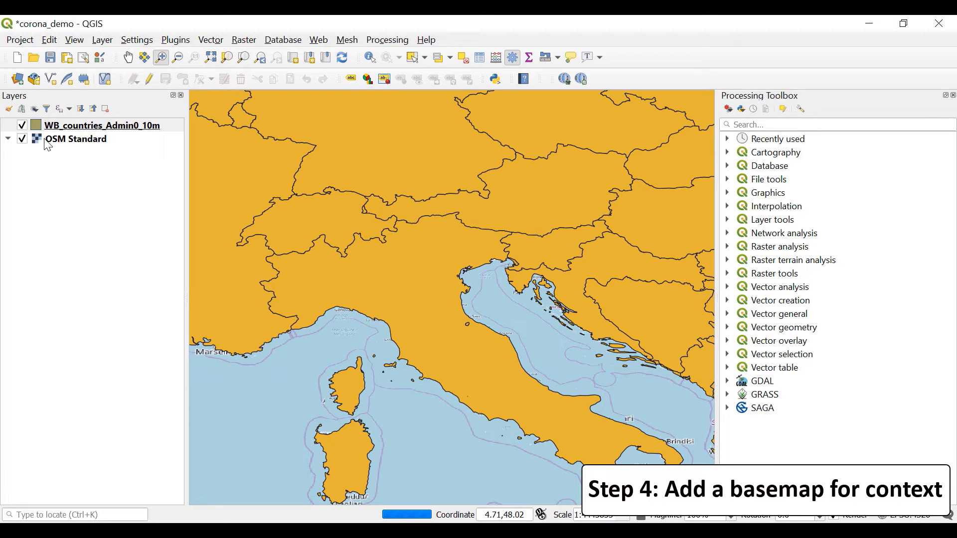
Hide the WB_countries_Admin0_10m layer and zoom in on Firenze to examine the OSM Standard basemap at street level
{"action": "left_click", "coordinate": [22, 125]}
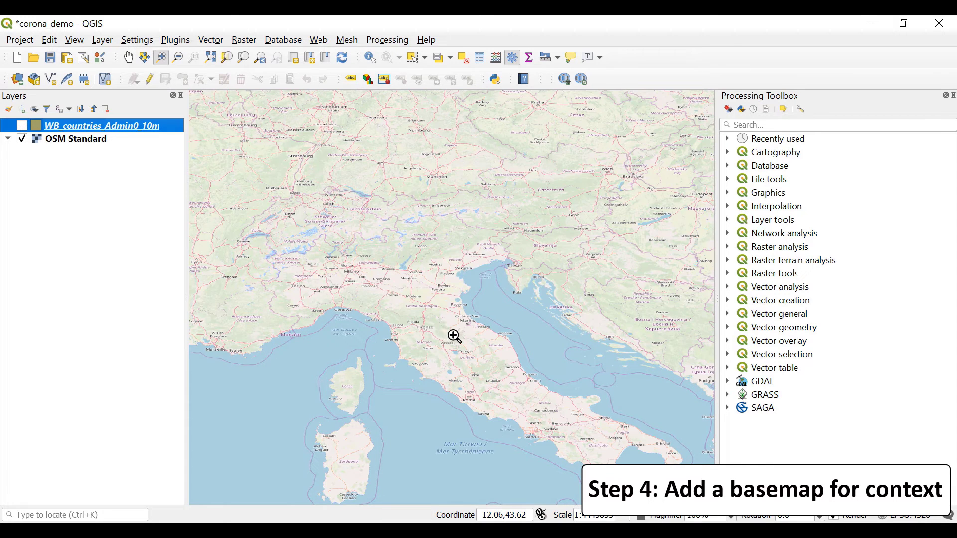
{"action": "left_click_drag", "start_coordinate": [379, 277], "coordinate": [513, 376]}
{"action": "left_click_drag", "start_coordinate": [320, 197], "coordinate": [478, 376]}
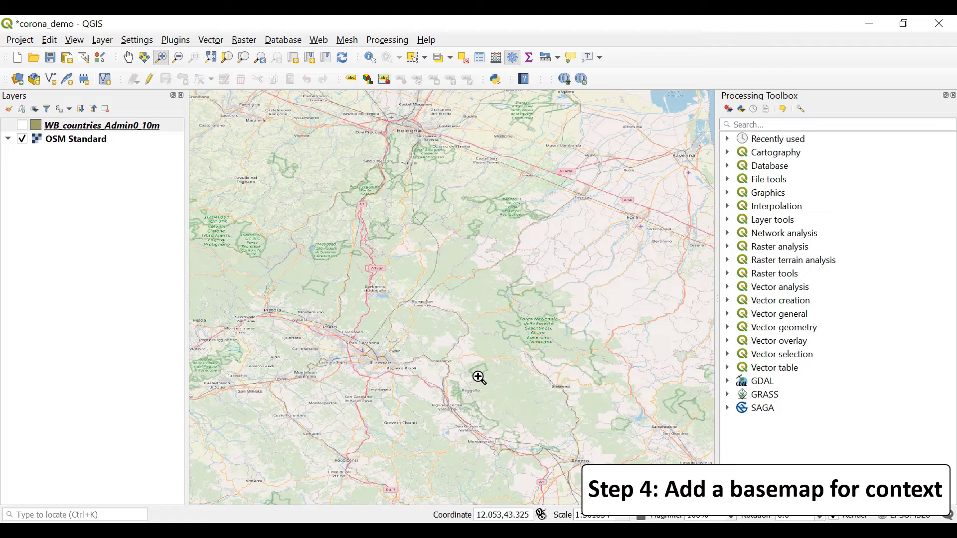
{"action": "left_click_drag", "start_coordinate": [362, 337], "coordinate": [417, 403]}
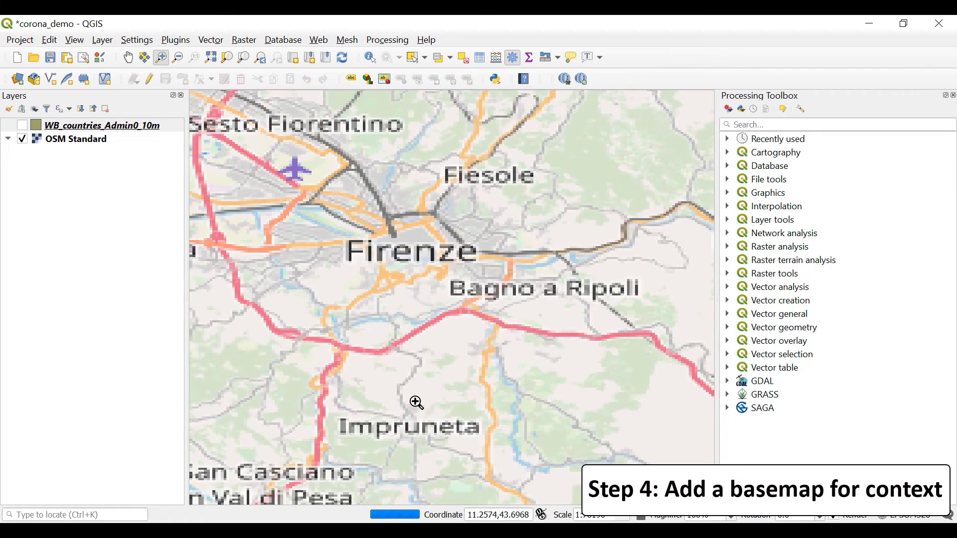
{"action": "left_click_drag", "start_coordinate": [395, 209], "coordinate": [498, 289]}
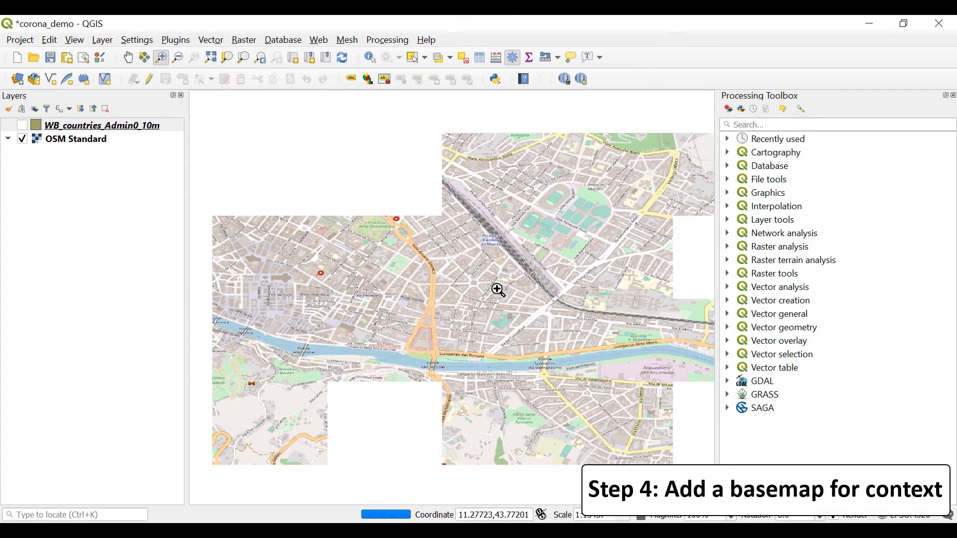
Hide the OSM Standard basemap, show WB_countries_Admin0_10m again and zoom to that layer's full extent
{"action": "left_click", "coordinate": [21, 140]}
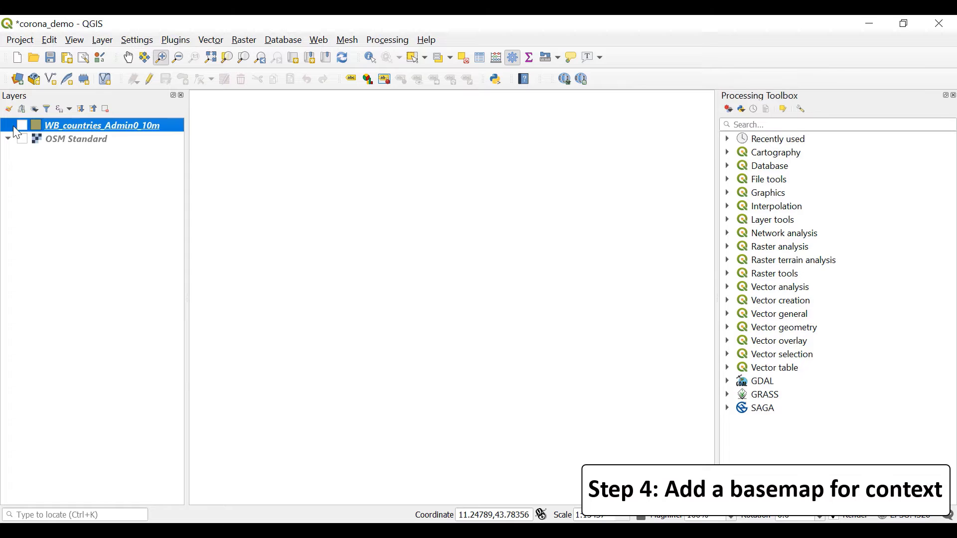
{"action": "left_click", "coordinate": [21, 126]}
{"action": "right_click", "coordinate": [116, 124]}
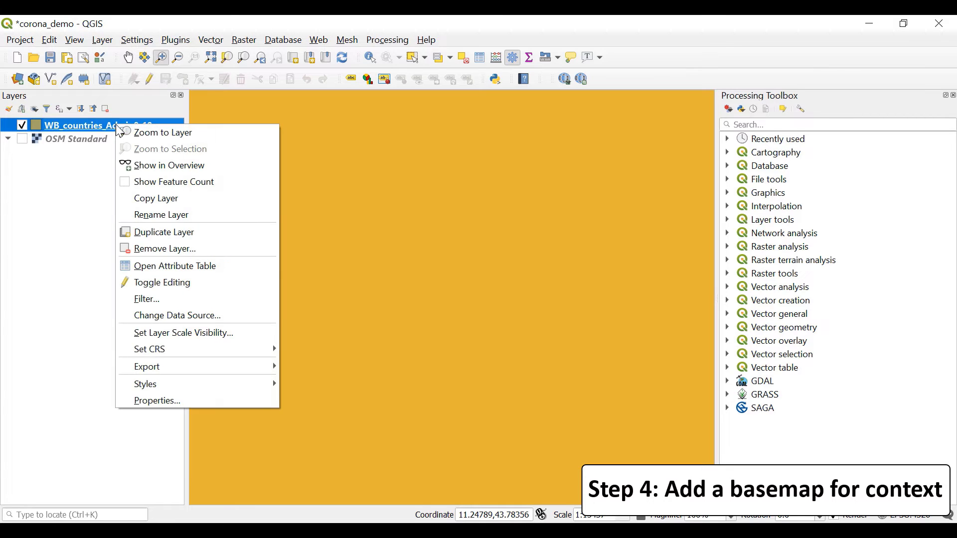
{"action": "left_click", "coordinate": [178, 134]}
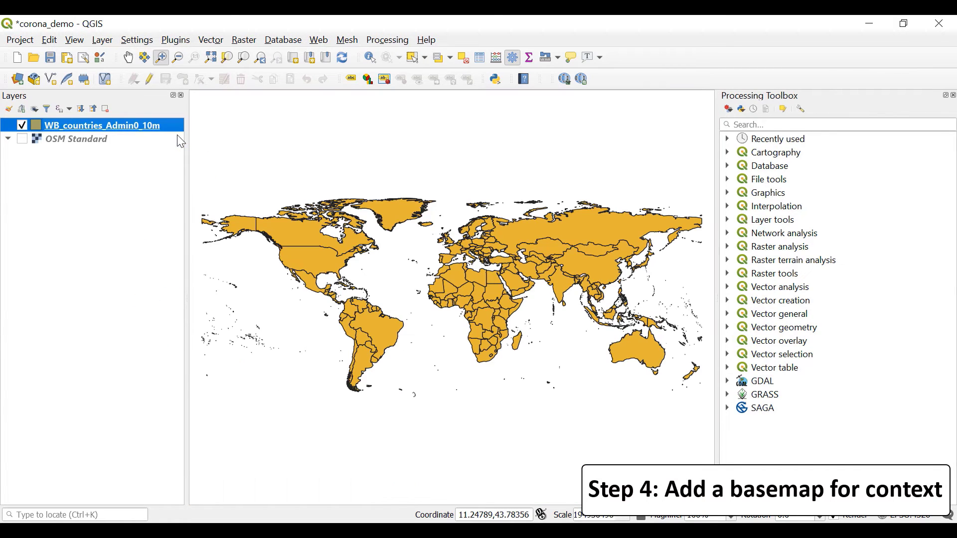
Toggle the visibility of the country boundaries and OSM Standard layers, ending with only the country boundaries switched on
{"action": "left_click", "coordinate": [21, 127]}
{"action": "left_click", "coordinate": [22, 127]}
{"action": "left_click", "coordinate": [24, 137]}
{"action": "left_click", "coordinate": [23, 139]}
{"action": "left_click", "coordinate": [22, 126]}
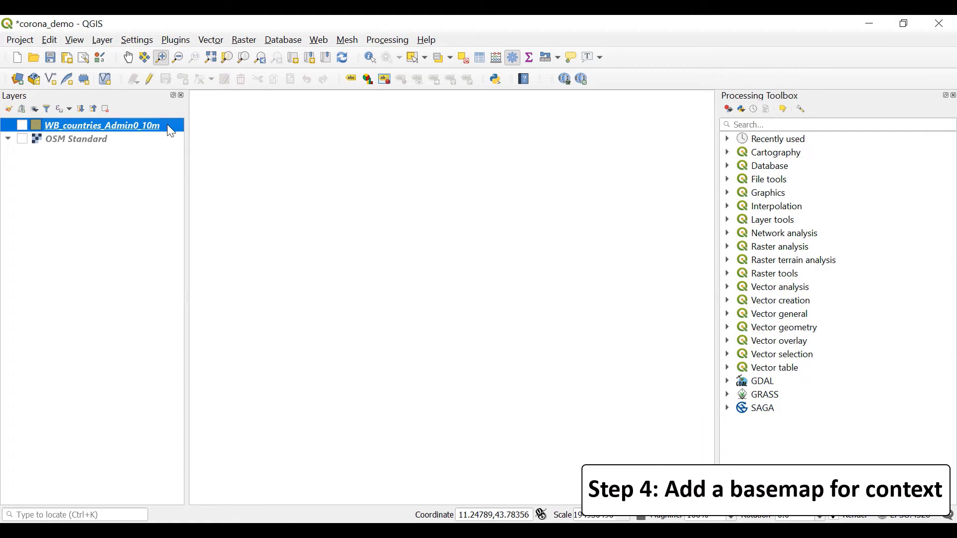
{"action": "left_click", "coordinate": [22, 125]}
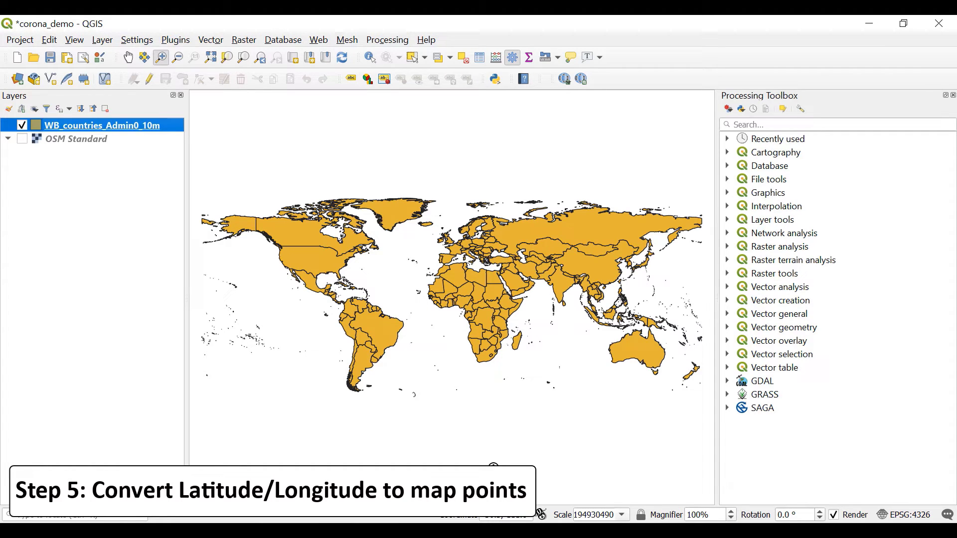
Start adding a delimited text layer and load time_series_2019-ncov-Confirmed.csv from C:\temp as its source file
{"action": "left_click", "coordinate": [103, 40]}
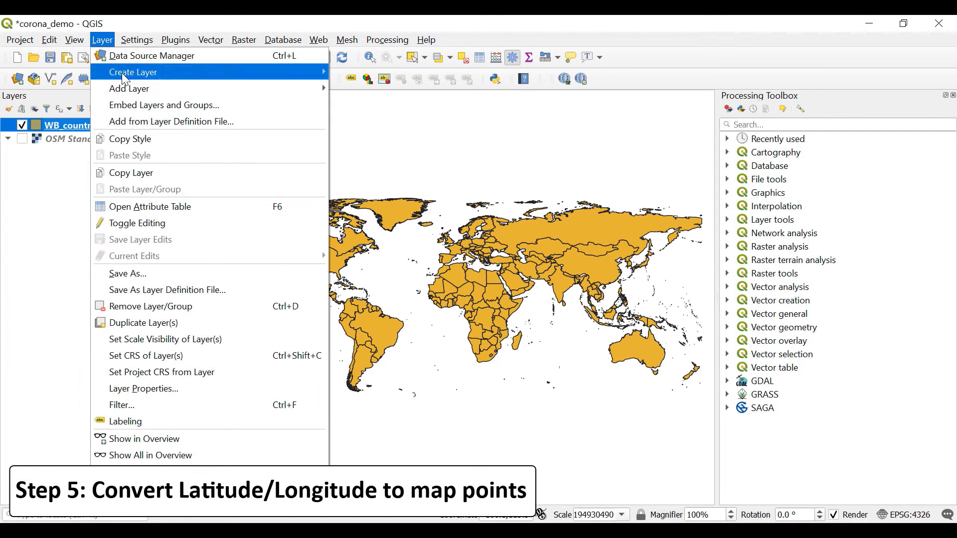
{"action": "mouse_move", "coordinate": [129, 91]}
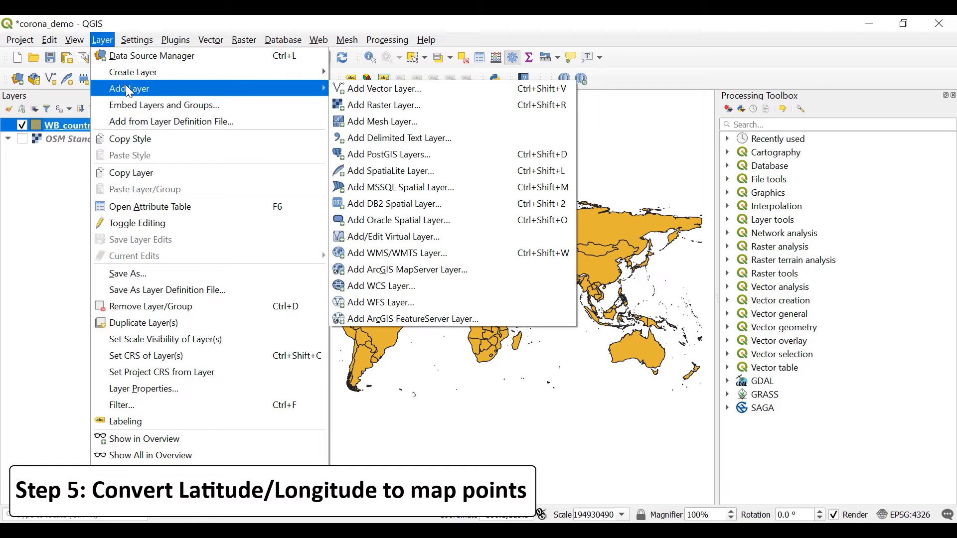
{"action": "left_click", "coordinate": [500, 145]}
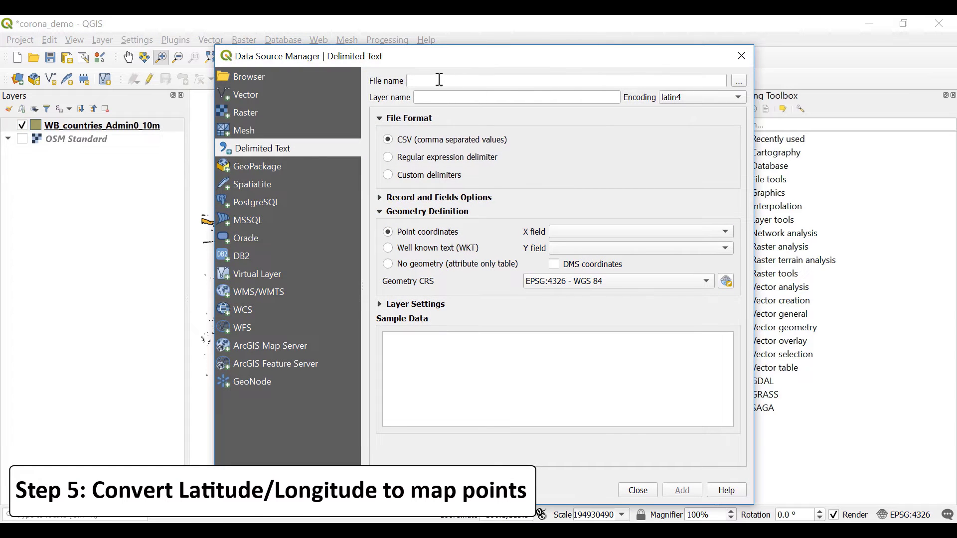
{"action": "left_click", "coordinate": [739, 81]}
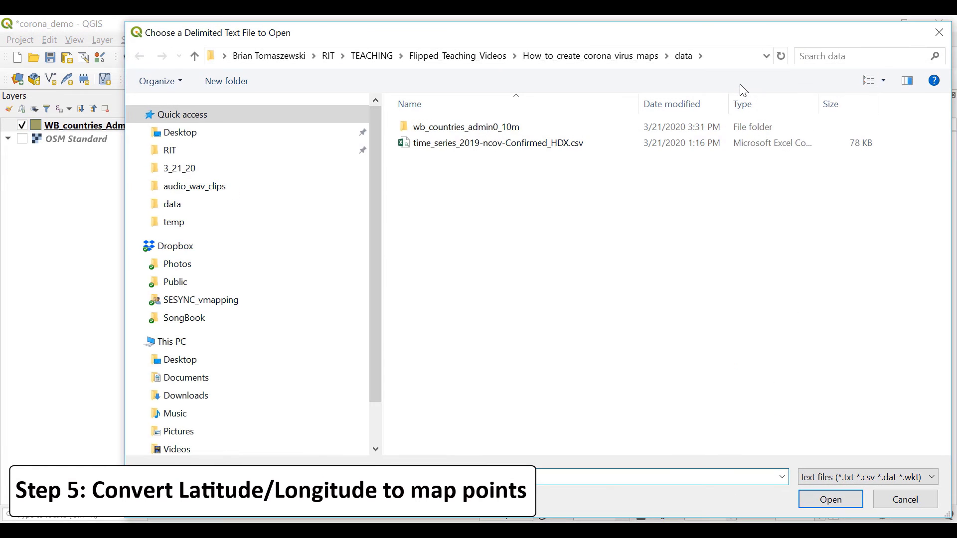
{"action": "left_click", "coordinate": [192, 222]}
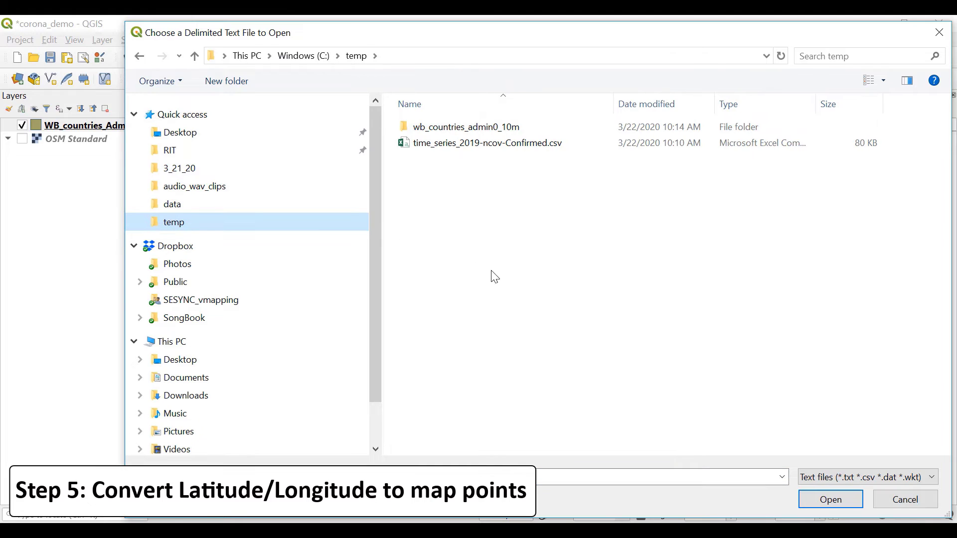
{"action": "left_click", "coordinate": [526, 148]}
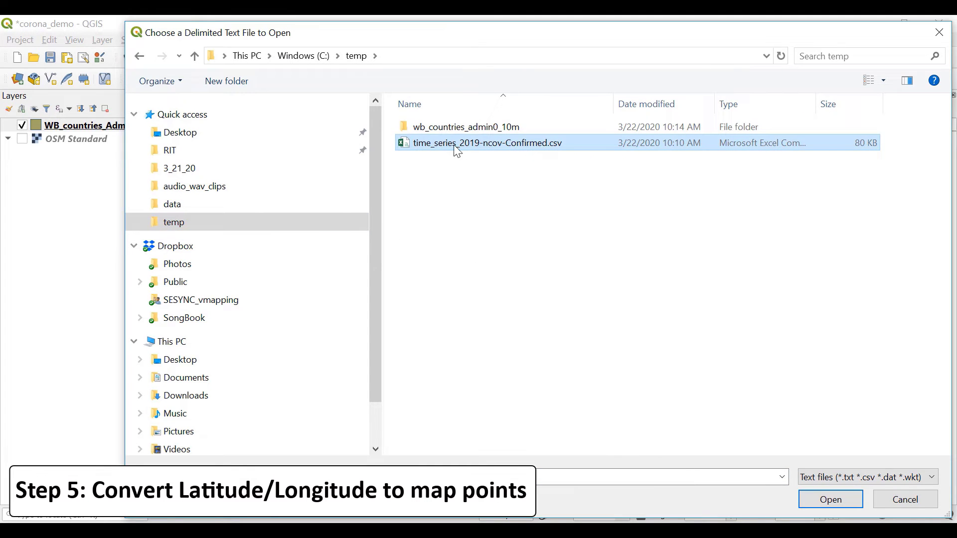
{"action": "left_click", "coordinate": [839, 496]}
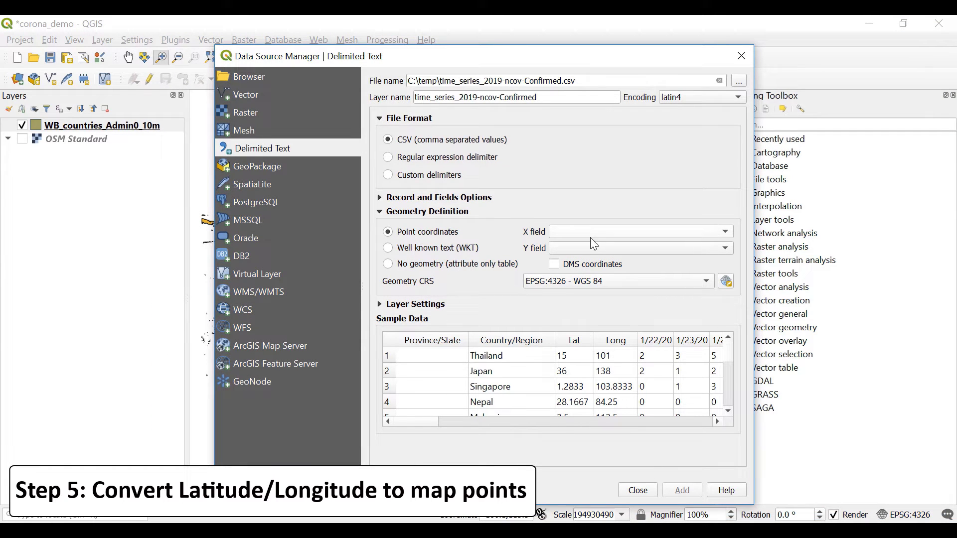
Set the X field to Long and the Y field to Lat, add the point layer and close the data source manager
{"action": "left_click", "coordinate": [724, 232]}
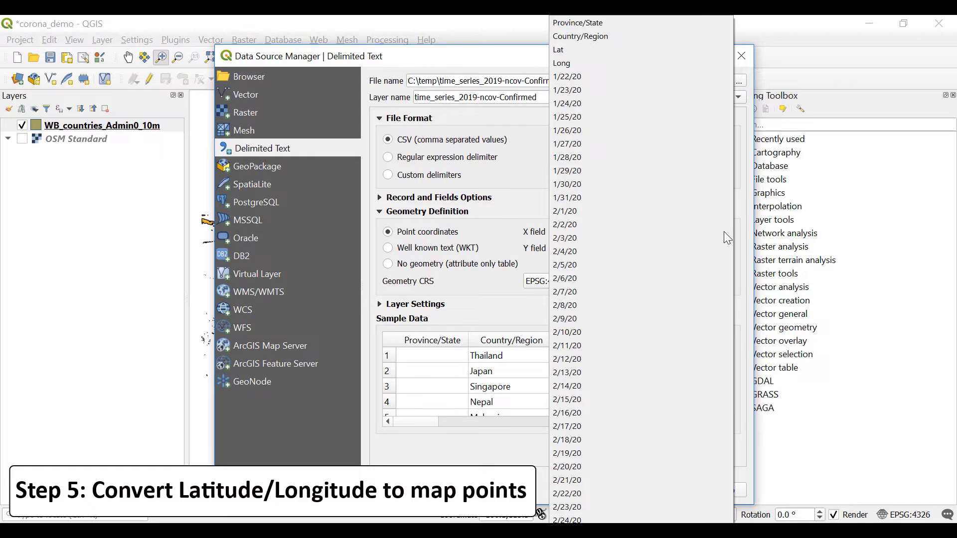
{"action": "left_click", "coordinate": [640, 65]}
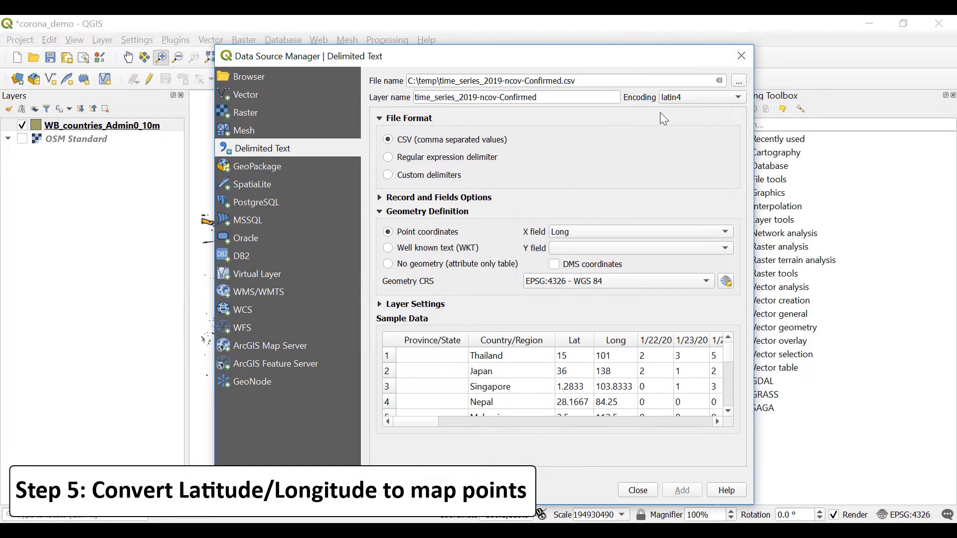
{"action": "left_click", "coordinate": [726, 248]}
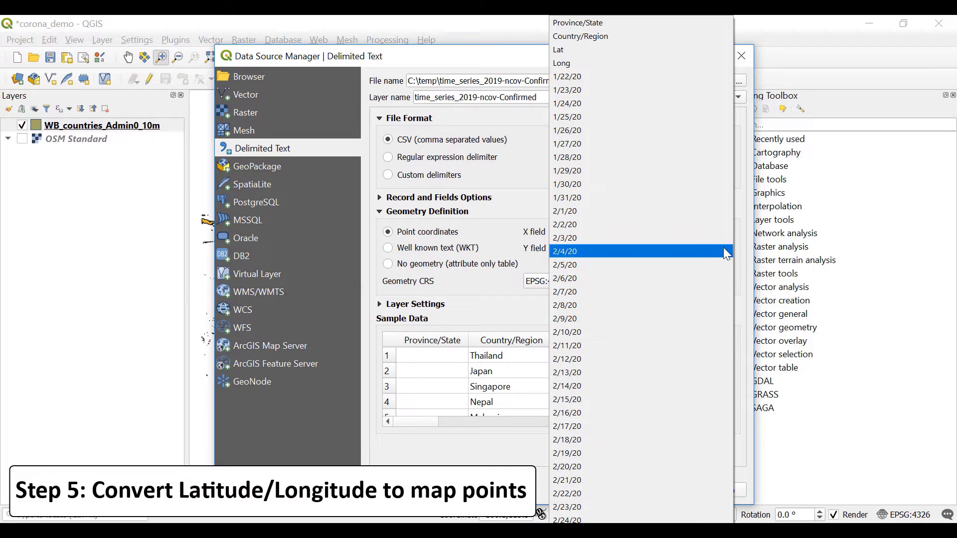
{"action": "left_click", "coordinate": [621, 50]}
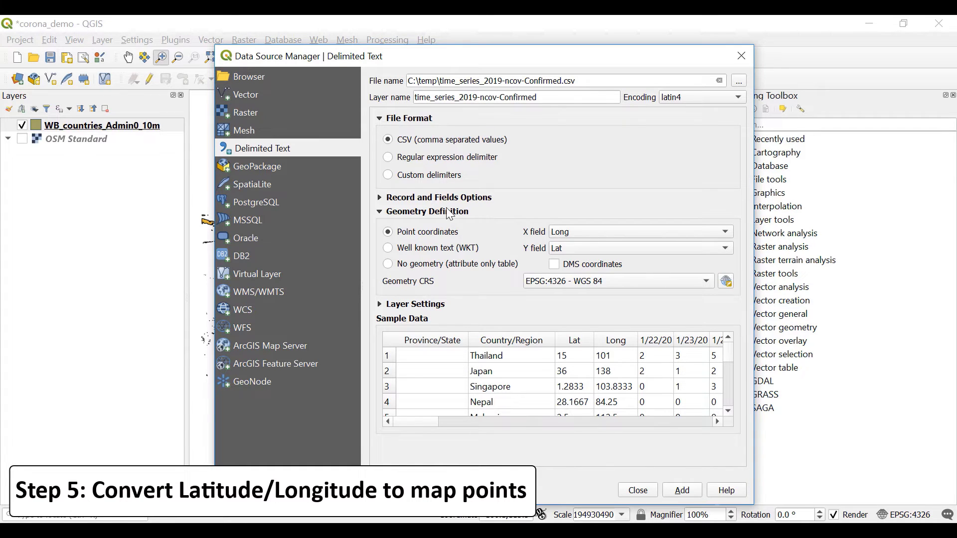
{"action": "left_click", "coordinate": [690, 489]}
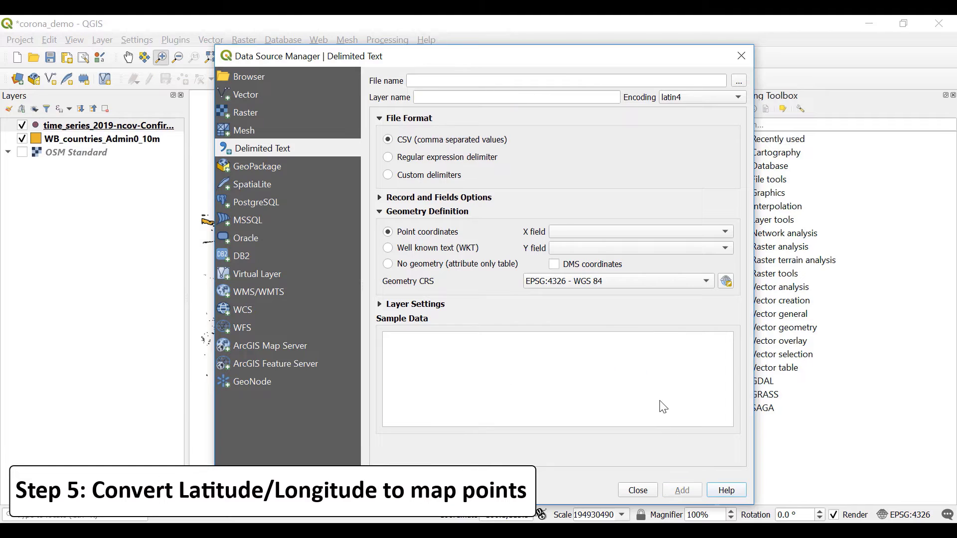
{"action": "left_click", "coordinate": [639, 490]}
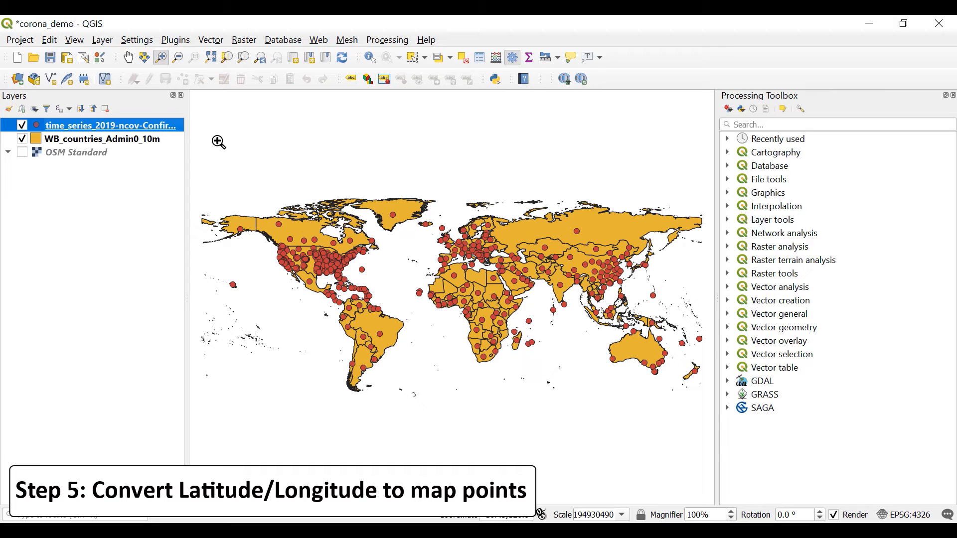
Zoom in on Europe to inspect the case points and widen the layer list to fit the full layer names
{"action": "left_click_drag", "start_coordinate": [430, 214], "coordinate": [523, 287]}
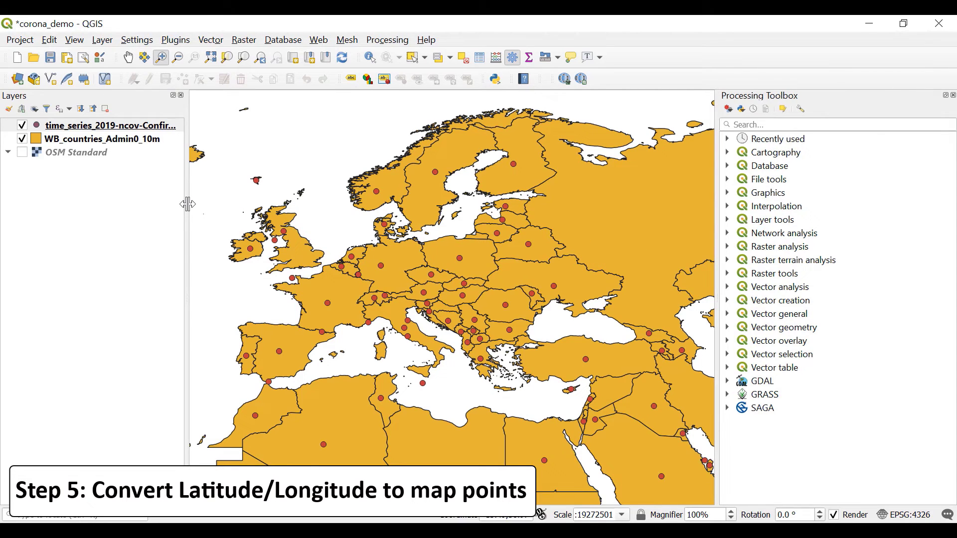
{"action": "left_click_drag", "start_coordinate": [188, 203], "coordinate": [220, 203]}
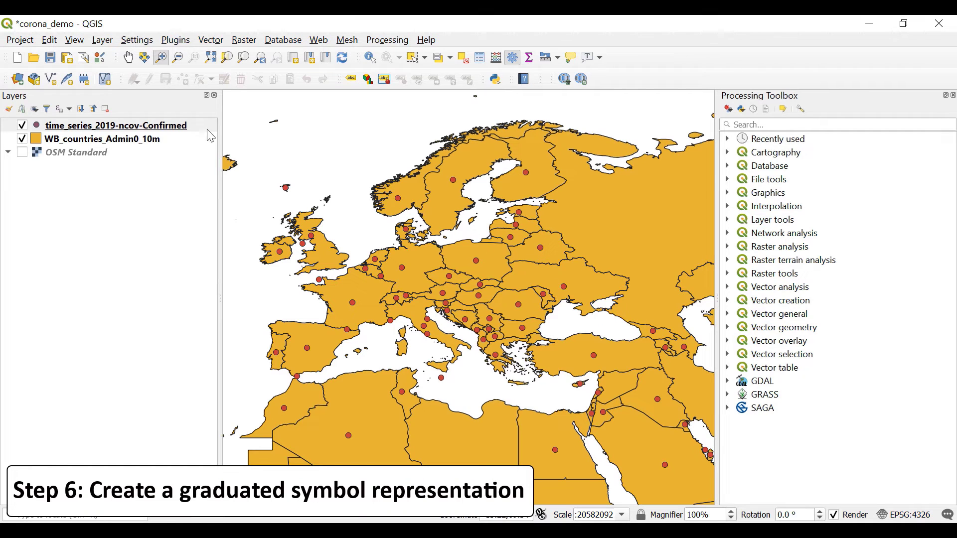
{"action": "left_click", "coordinate": [65, 128]}
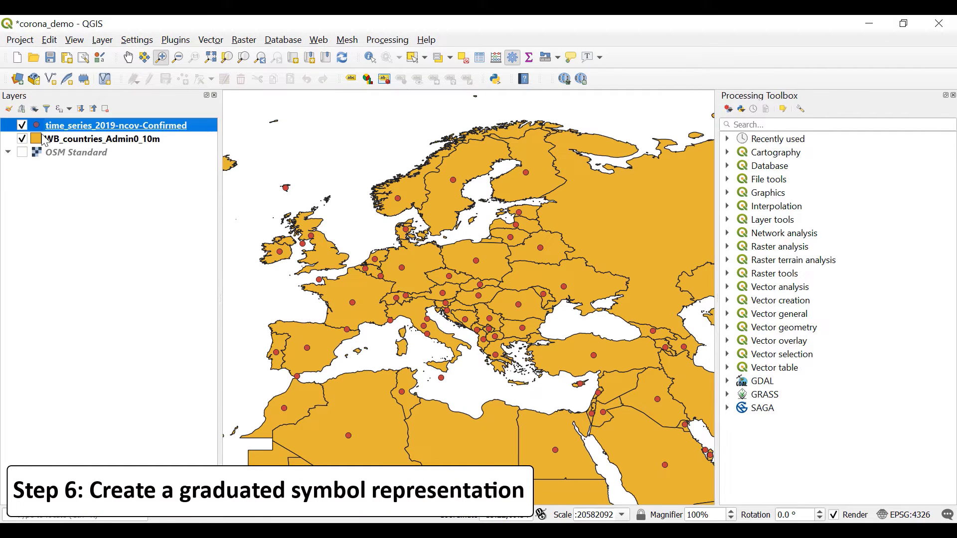
{"action": "left_click", "coordinate": [22, 138]}
Examine the attribute table of time_series_2019-ncov-Confirmed, sorting it by the 3/20/20 column in descending order, and close the table
{"action": "right_click", "coordinate": [199, 129]}
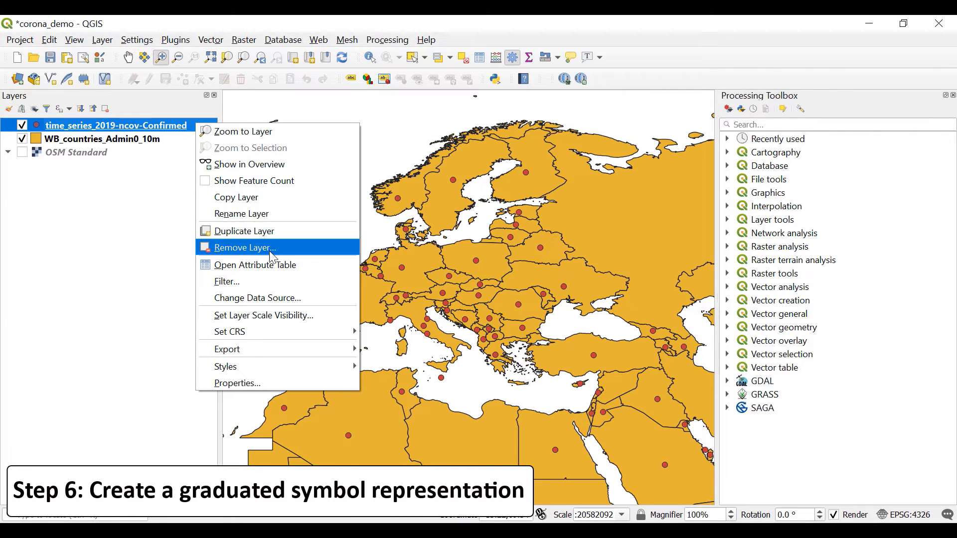
{"action": "left_click", "coordinate": [314, 273]}
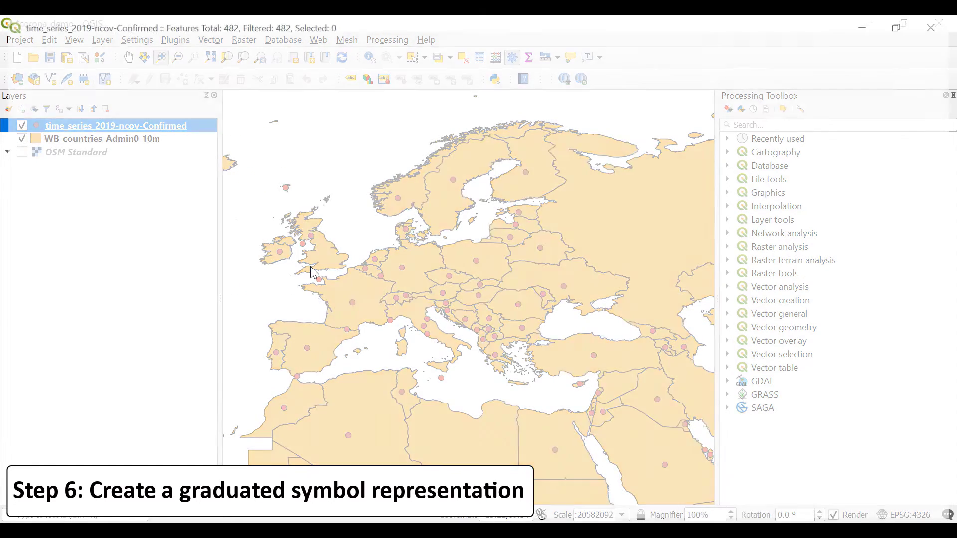
{"action": "left_click_drag", "start_coordinate": [169, 501], "coordinate": [920, 516]}
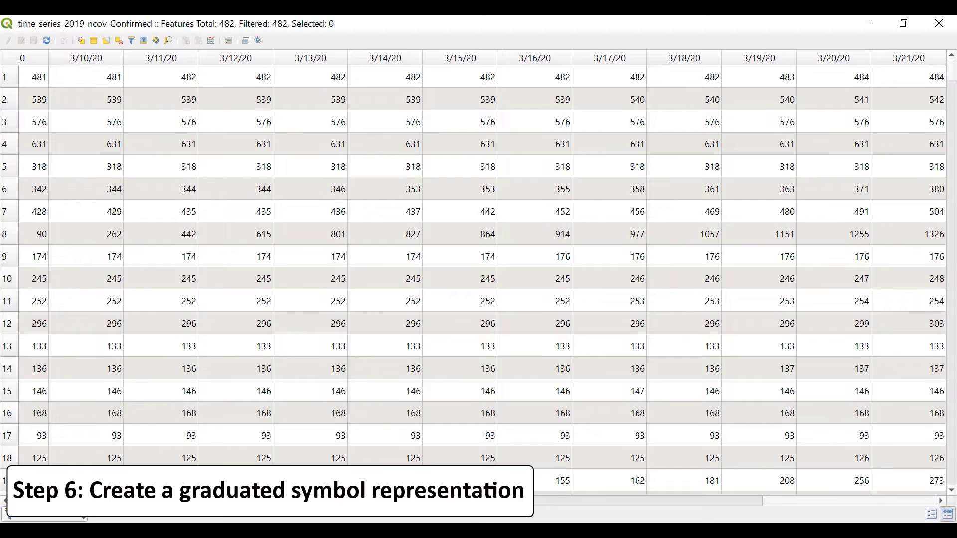
{"action": "left_click", "coordinate": [829, 61]}
{"action": "left_click", "coordinate": [843, 60]}
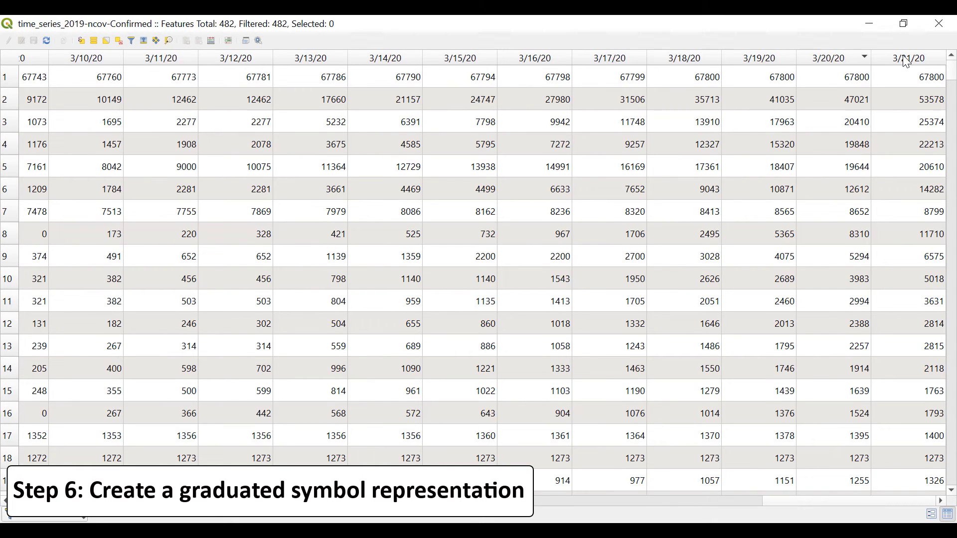
{"action": "left_click_drag", "start_coordinate": [811, 501], "coordinate": [49, 501]}
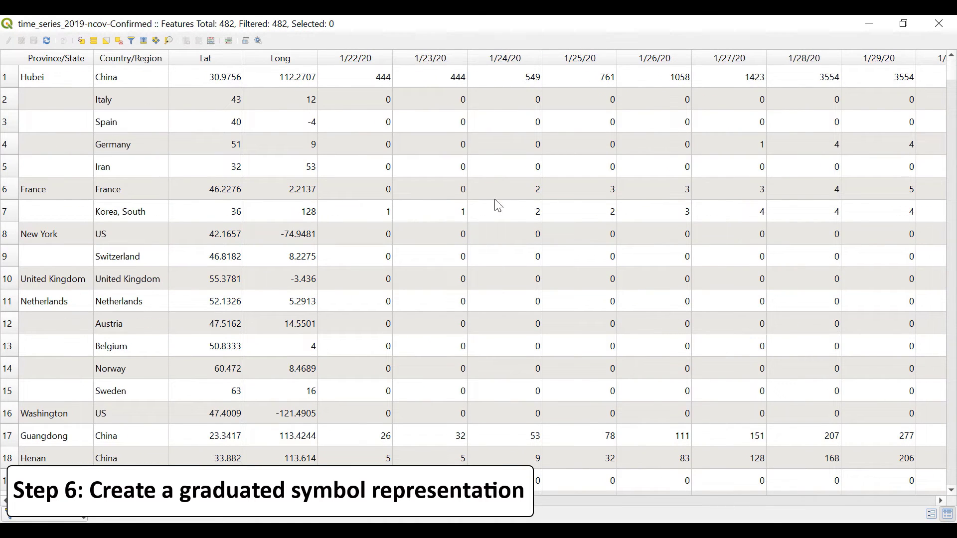
{"action": "left_click", "coordinate": [939, 24]}
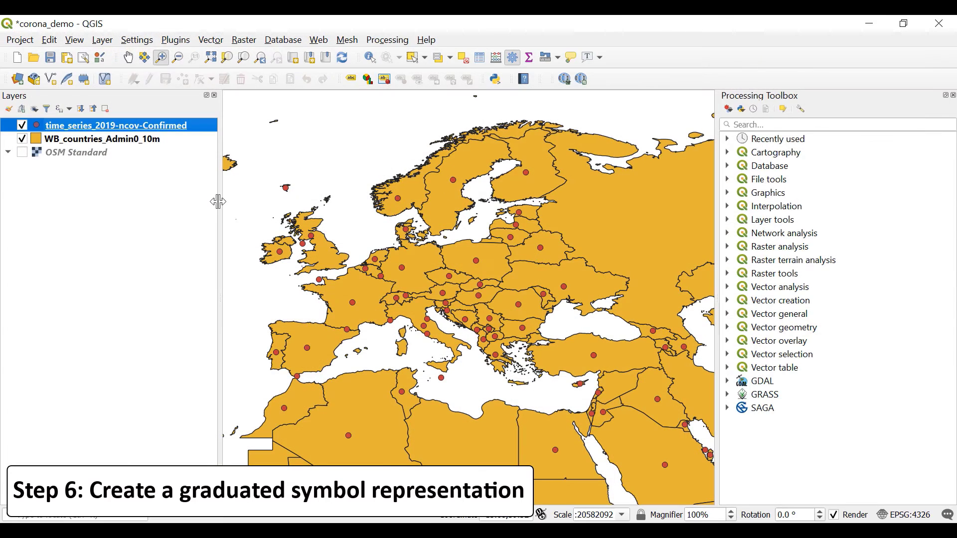
Switch the time_series_2019-ncov-Confirmed layer's symbology to Graduated, based on the 3/21/20 column
{"action": "right_click", "coordinate": [205, 129]}
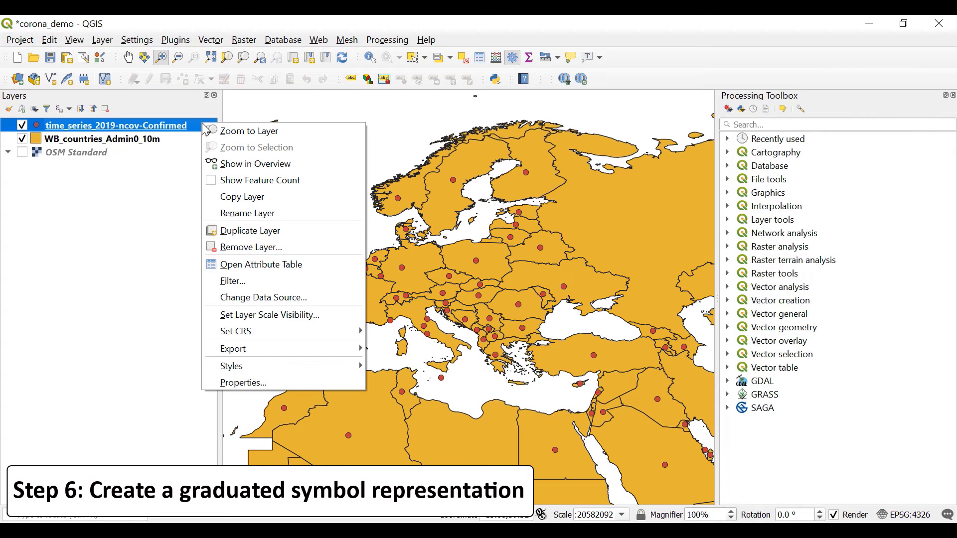
{"action": "left_click", "coordinate": [263, 382]}
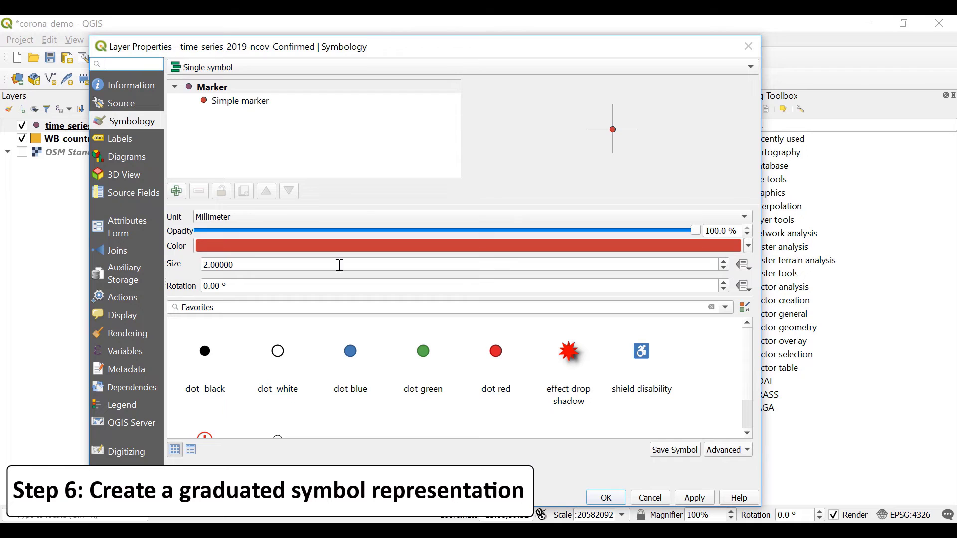
{"action": "left_click_drag", "start_coordinate": [391, 46], "coordinate": [457, 40]}
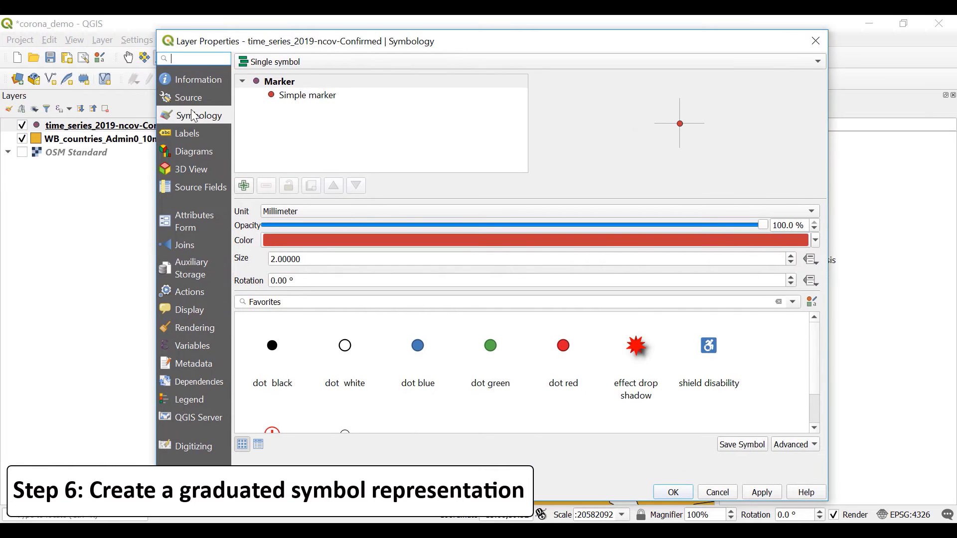
{"action": "left_click", "coordinate": [183, 95]}
{"action": "left_click", "coordinate": [184, 109]}
{"action": "left_click", "coordinate": [581, 69]}
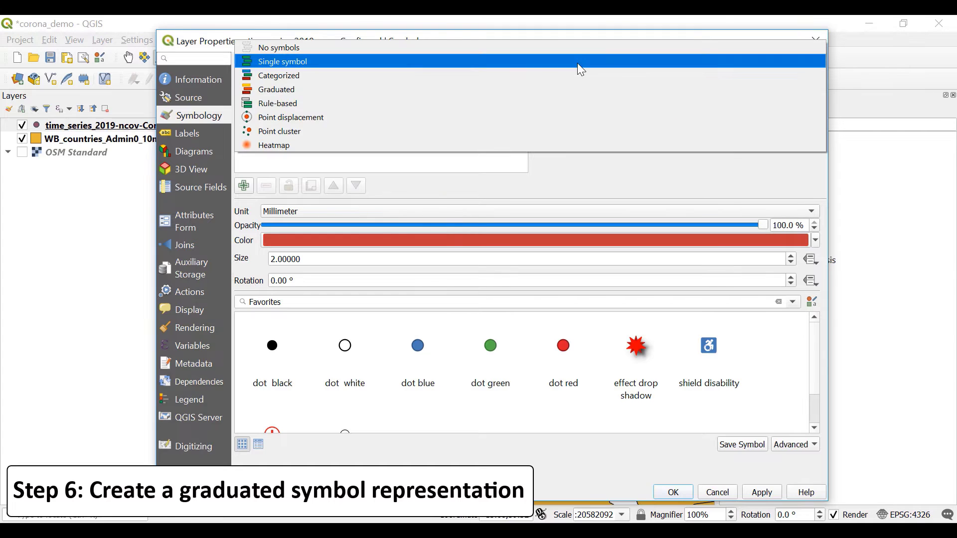
{"action": "left_click", "coordinate": [314, 93]}
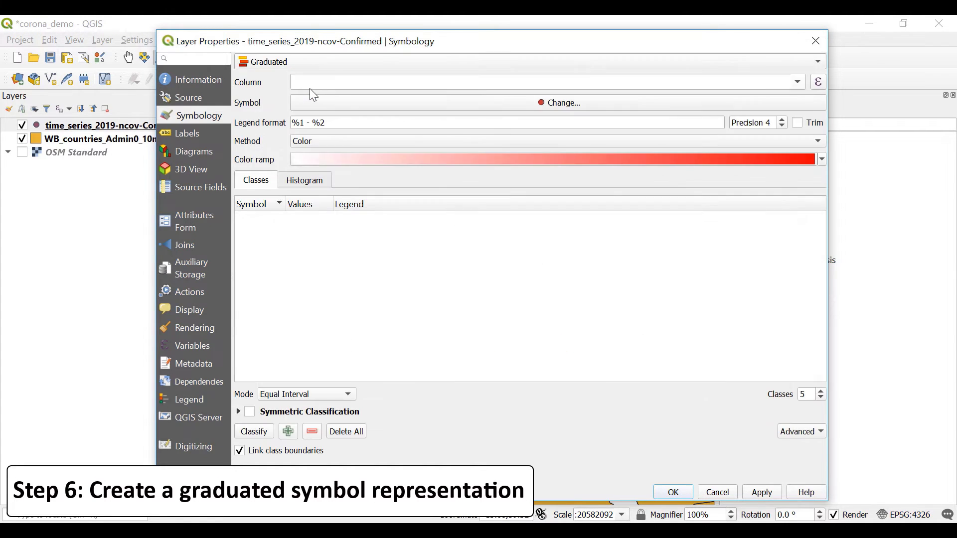
{"action": "left_click", "coordinate": [797, 83]}
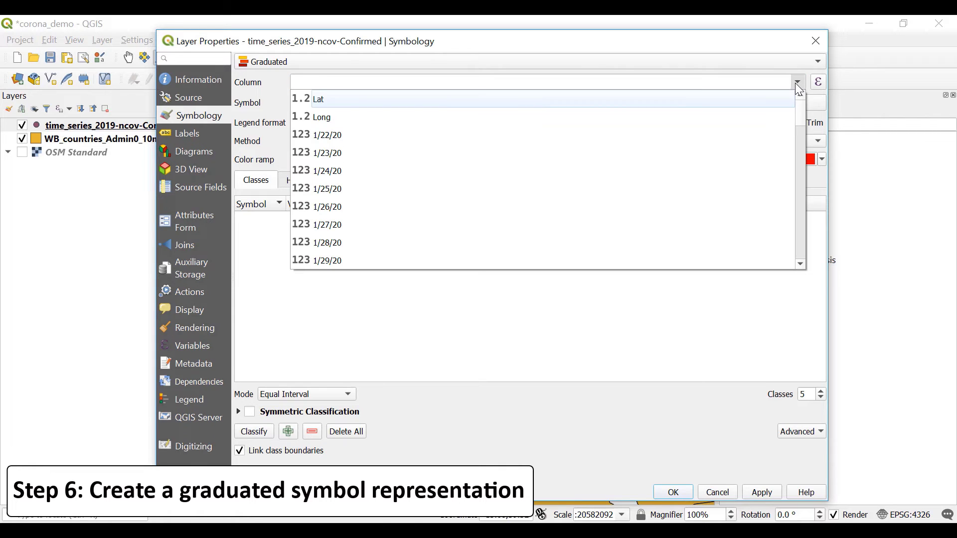
{"action": "left_click_drag", "start_coordinate": [798, 113], "coordinate": [797, 257]}
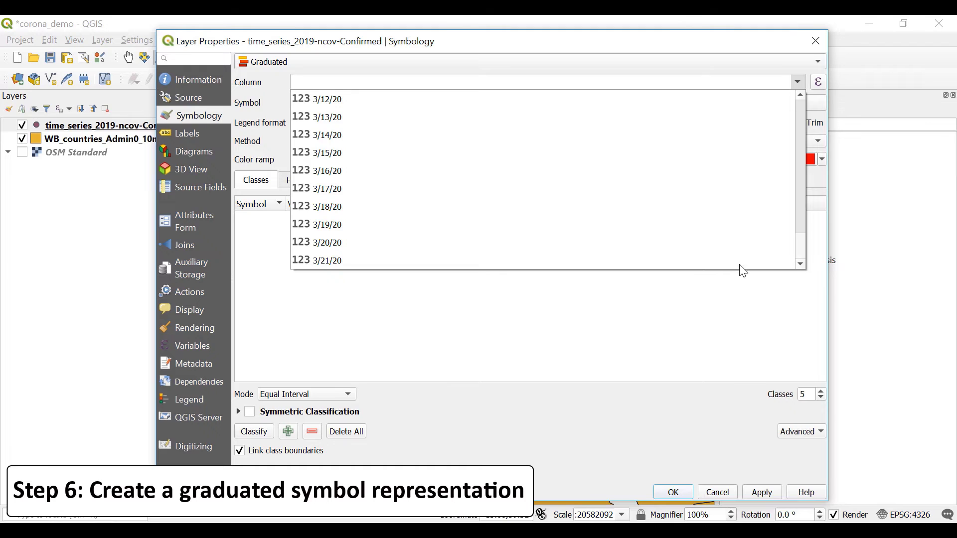
{"action": "left_click", "coordinate": [397, 261]}
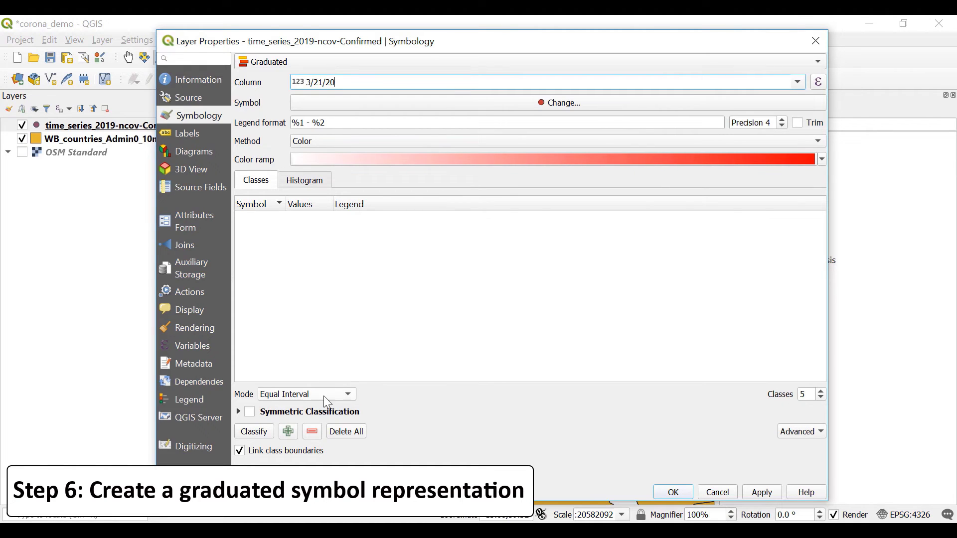
Classify the 3/21/20 values into five classes using Equal Interval mode
{"action": "left_click", "coordinate": [349, 396]}
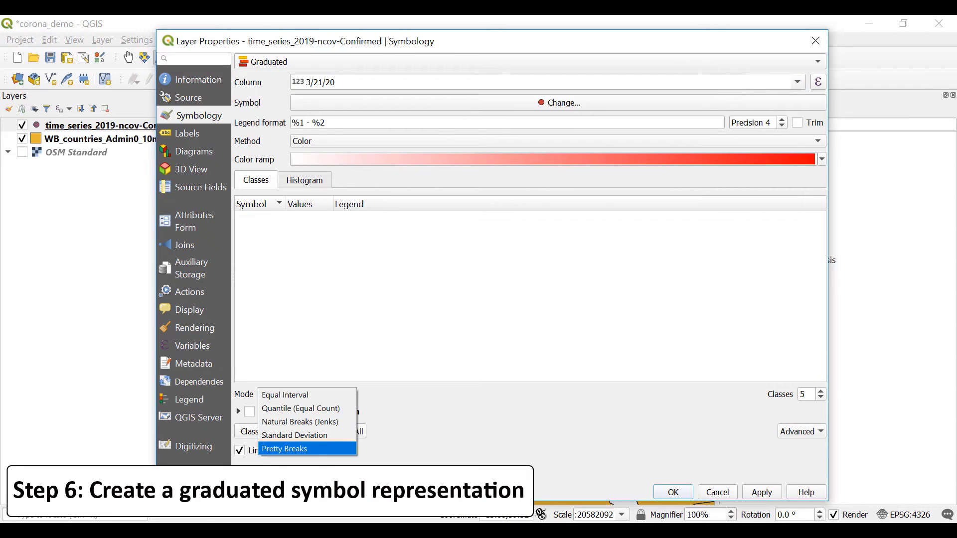
{"action": "left_click", "coordinate": [301, 396]}
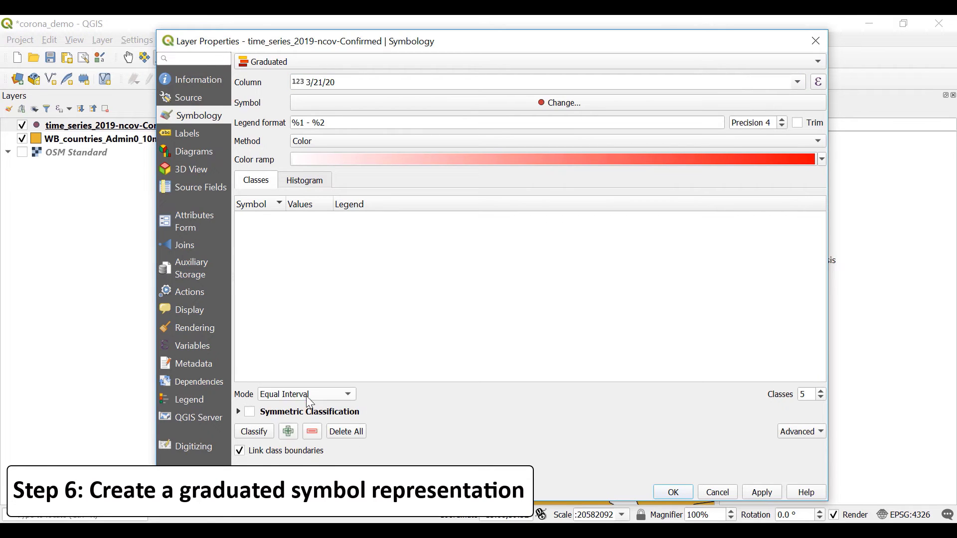
{"action": "left_click", "coordinate": [254, 434]}
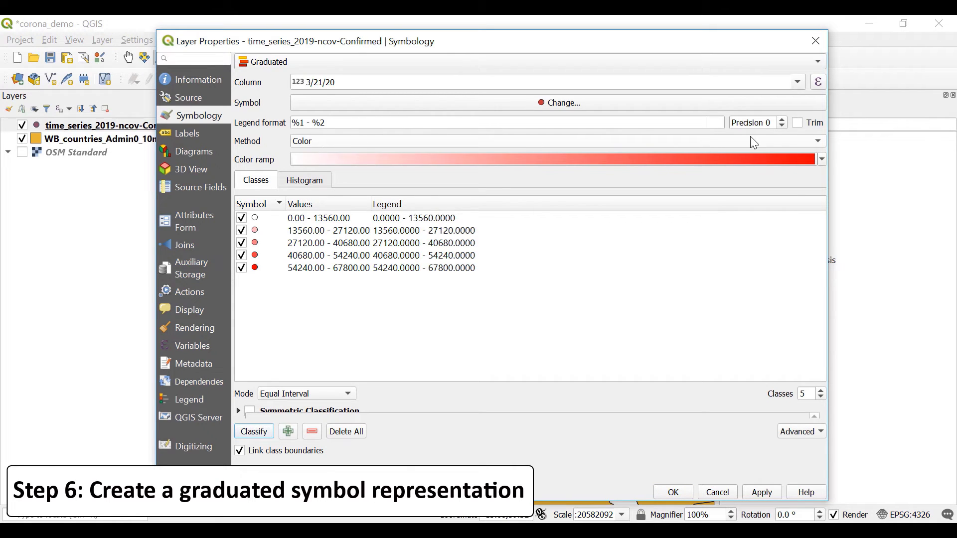
Set the graduated method to Size, with symbols from 1 to 8 millimeters, and apply the styling to the case layer
{"action": "left_click", "coordinate": [823, 141]}
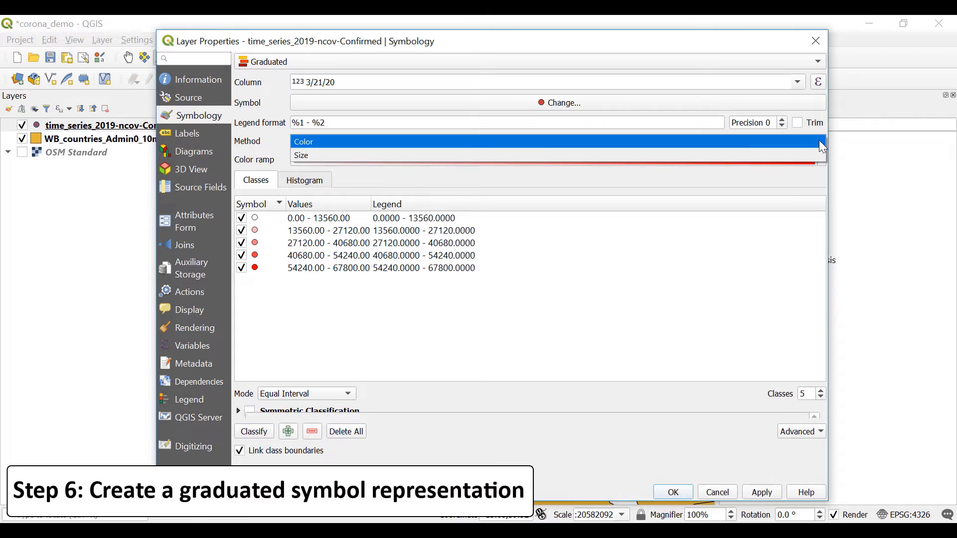
{"action": "left_click", "coordinate": [347, 154]}
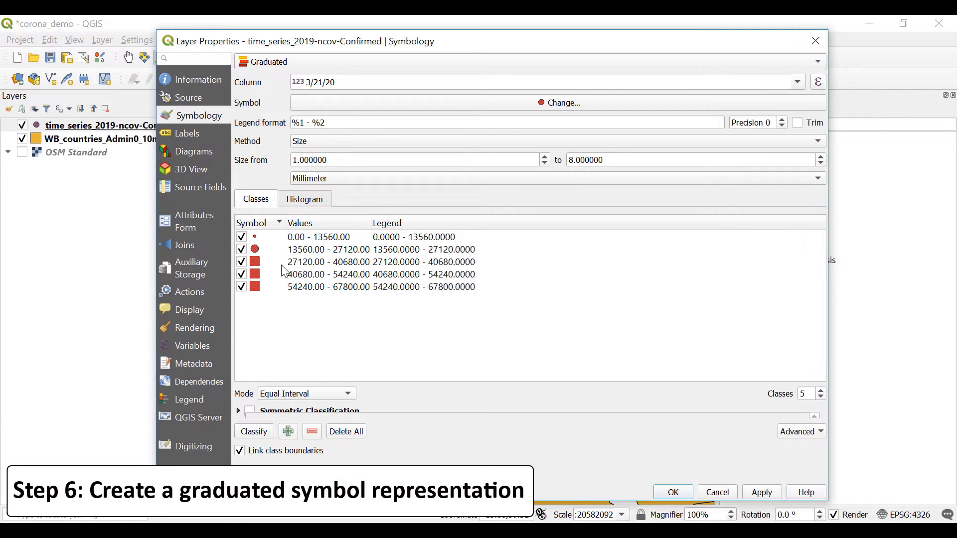
{"action": "left_click", "coordinate": [762, 493]}
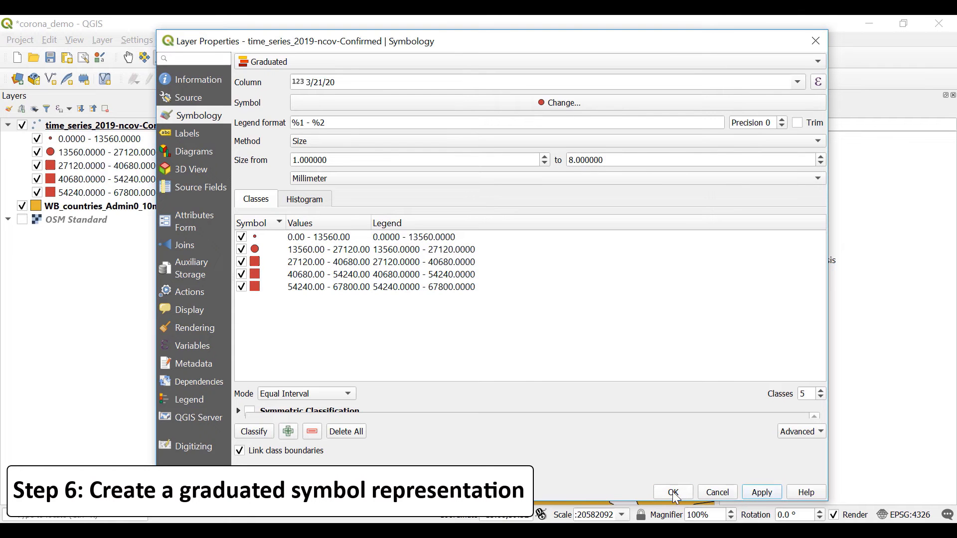
{"action": "left_click", "coordinate": [674, 492]}
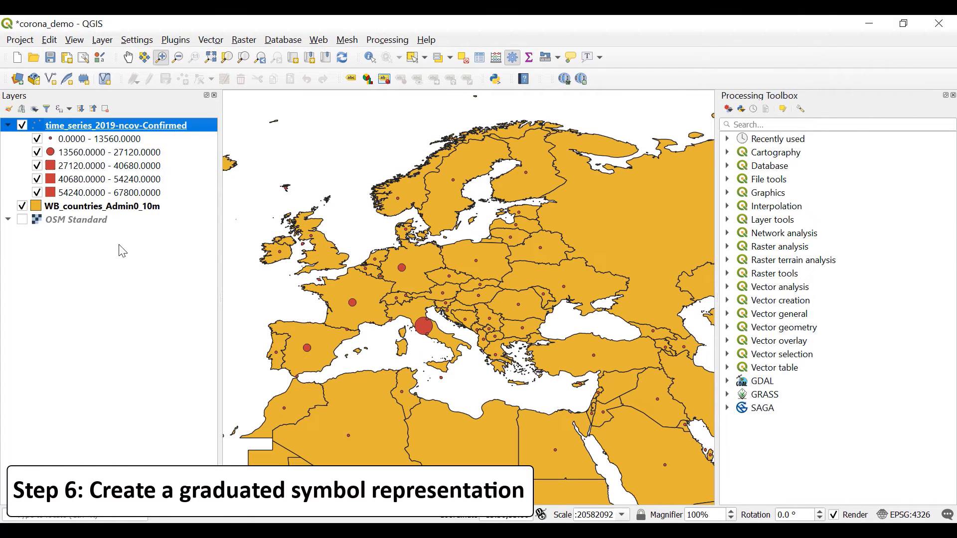
Examine the graduated case symbols over the country boundaries, first in central Europe and then across the whole world
{"action": "left_click", "coordinate": [23, 207]}
{"action": "left_click", "coordinate": [23, 208]}
{"action": "left_click", "coordinate": [156, 58]}
{"action": "left_click_drag", "start_coordinate": [296, 204], "coordinate": [546, 375]}
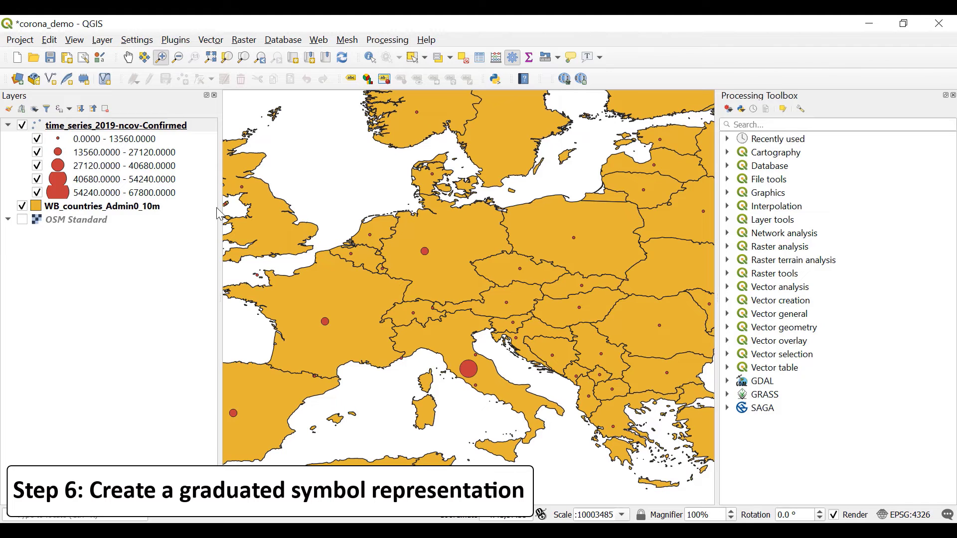
{"action": "left_click", "coordinate": [177, 57]}
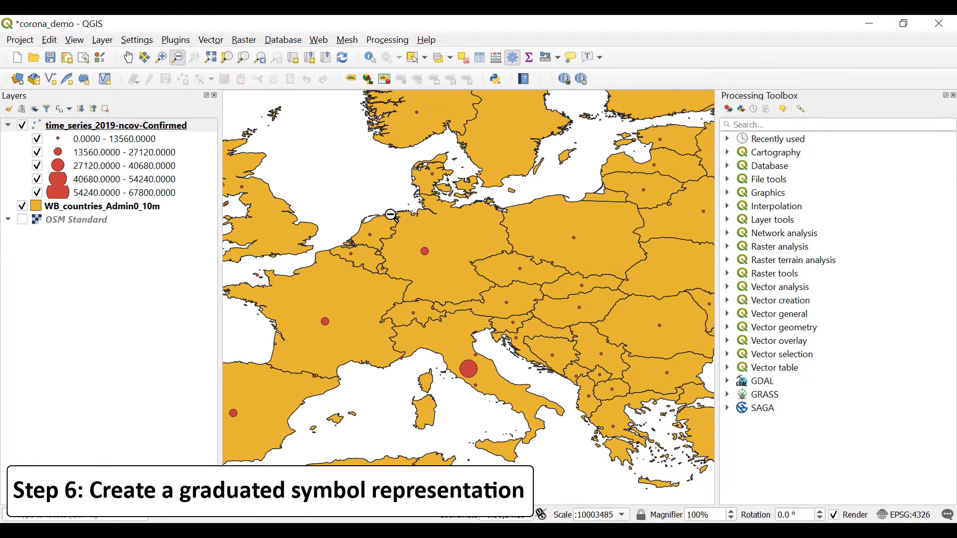
{"action": "left_click", "coordinate": [445, 303]}
{"action": "left_click", "coordinate": [478, 309]}
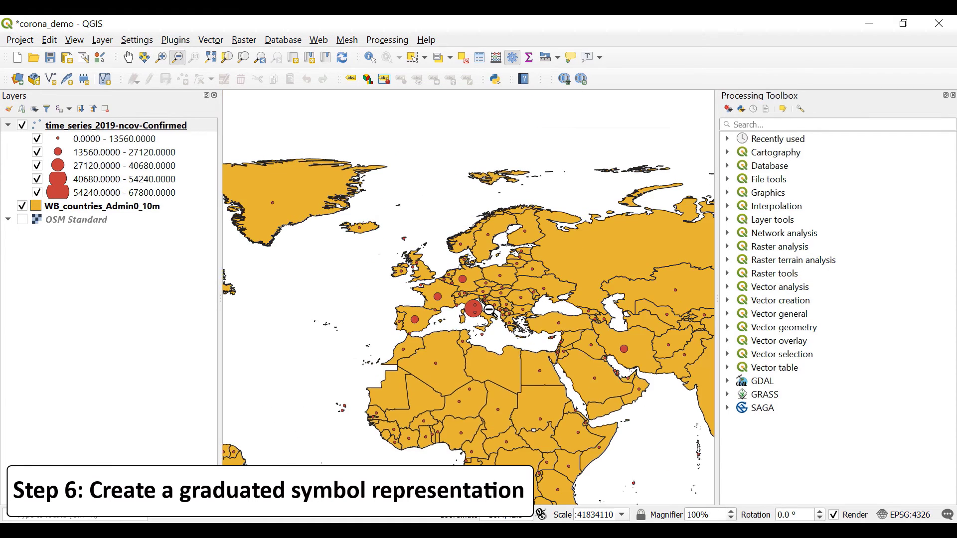
{"action": "left_click", "coordinate": [509, 307]}
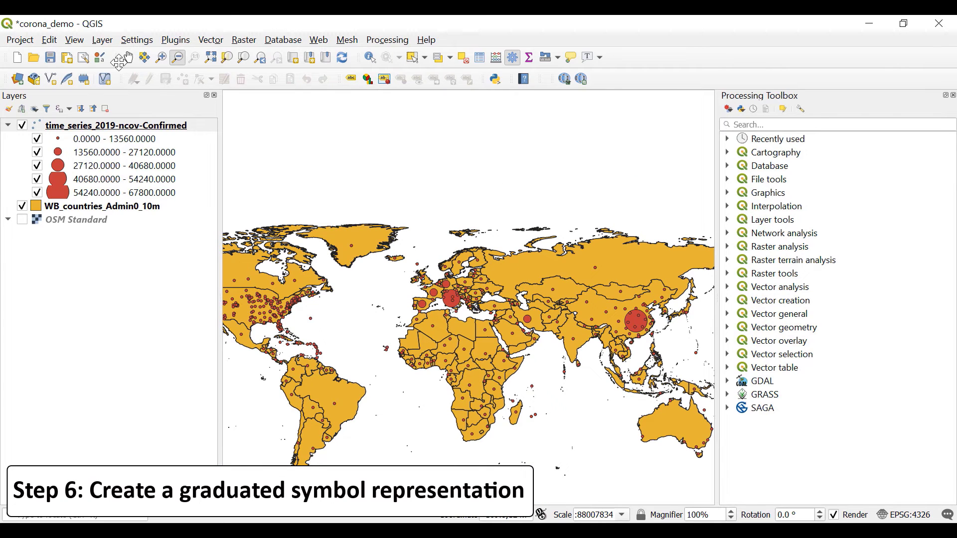
Identify the attributes of a case point in western China
{"action": "left_click", "coordinate": [161, 57]}
{"action": "left_click_drag", "start_coordinate": [587, 283], "coordinate": [682, 368]}
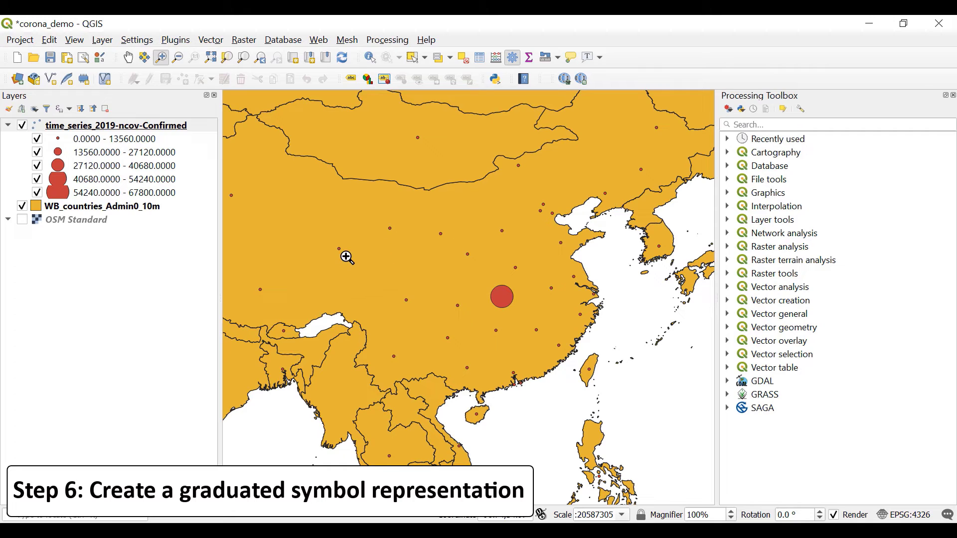
{"action": "left_click", "coordinate": [370, 57]}
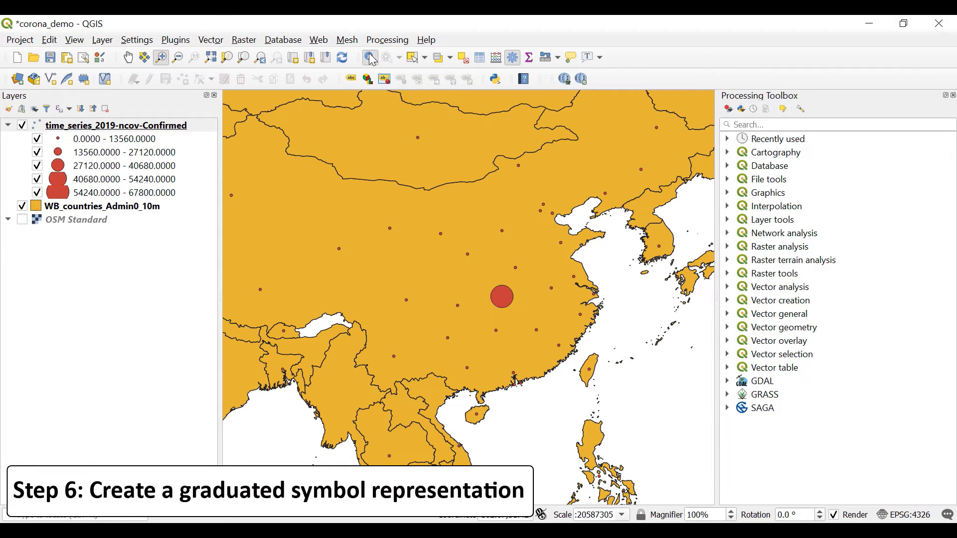
{"action": "left_click", "coordinate": [340, 249]}
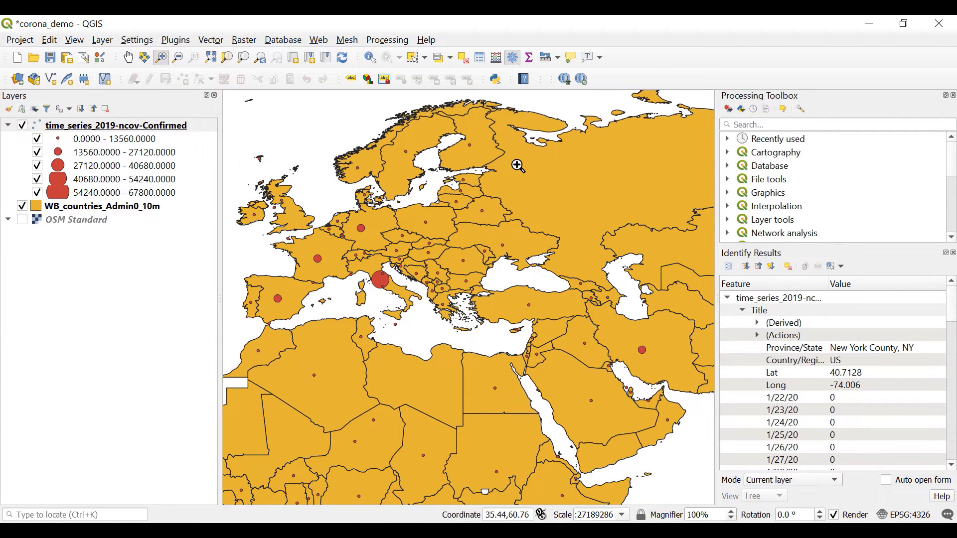
Set the project coordinate reference system to World_Robinson (EPSG:54030) and frame the map on Europe
{"action": "right_click", "coordinate": [126, 212]}
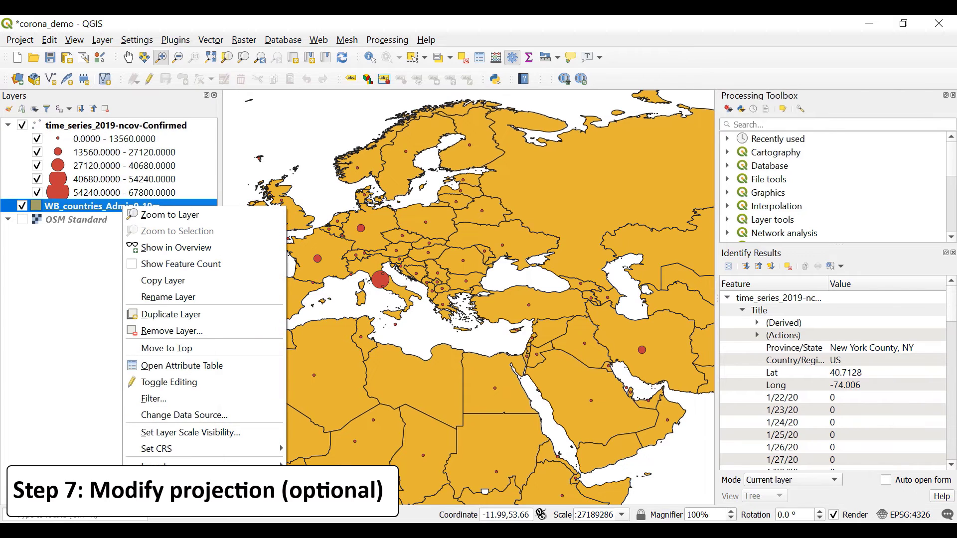
{"action": "left_click", "coordinate": [216, 219]}
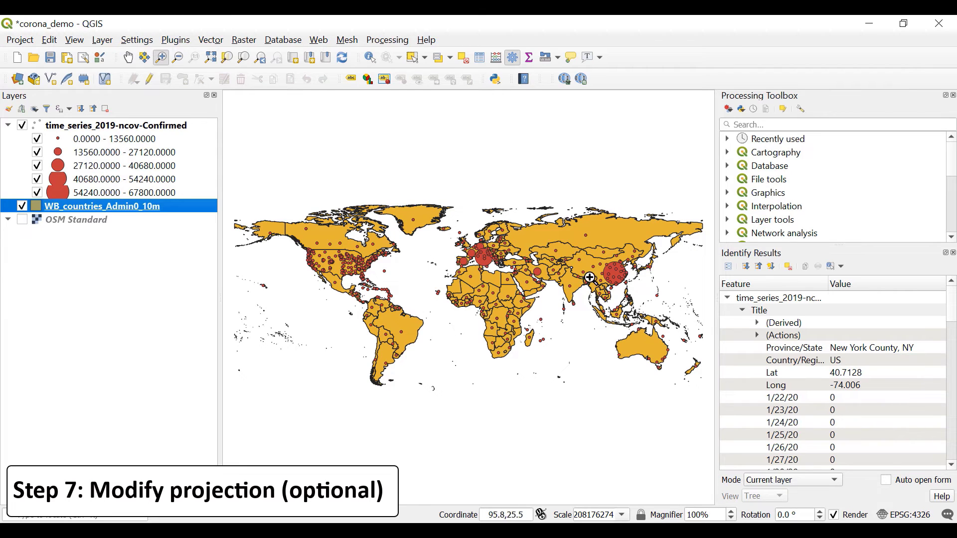
{"action": "left_click", "coordinate": [920, 517]}
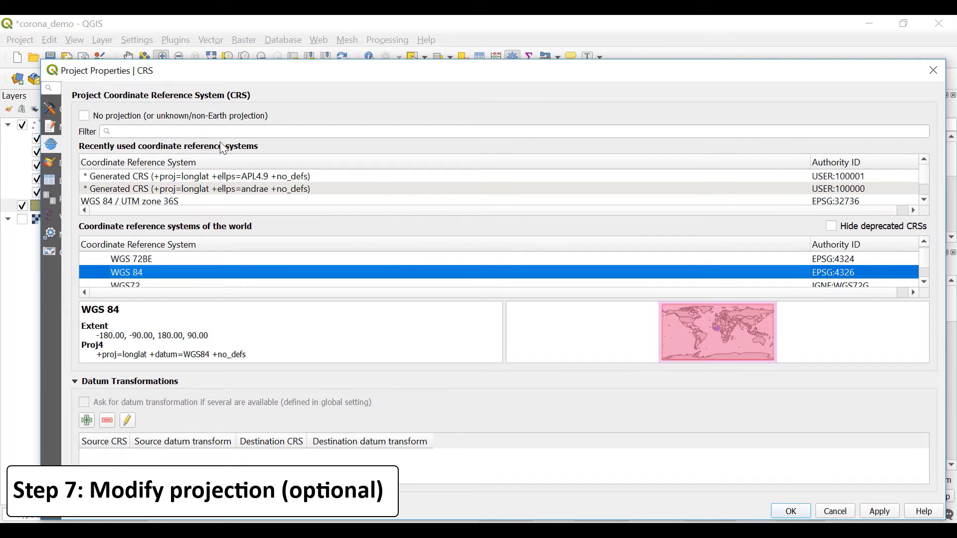
{"action": "left_click", "coordinate": [187, 130]}
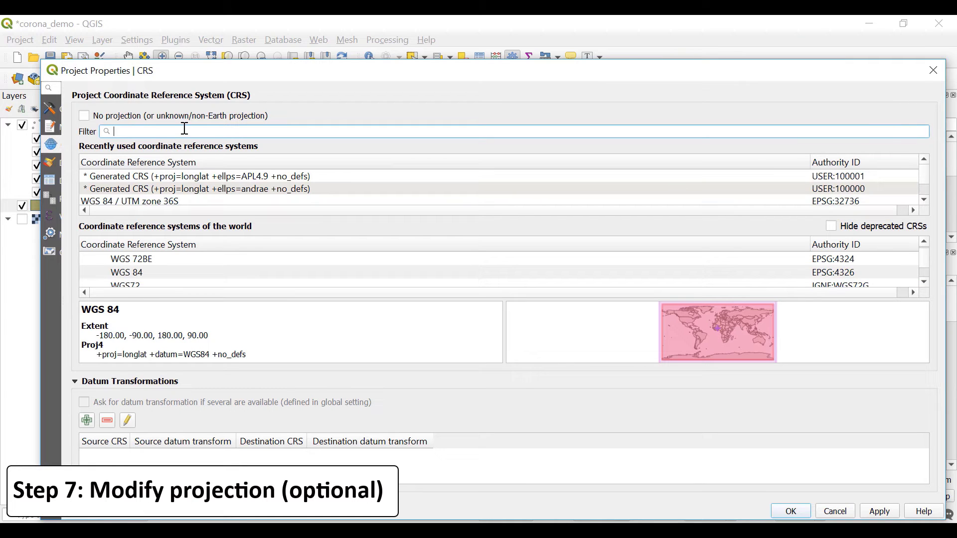
{"action": "type", "text": "rob"}
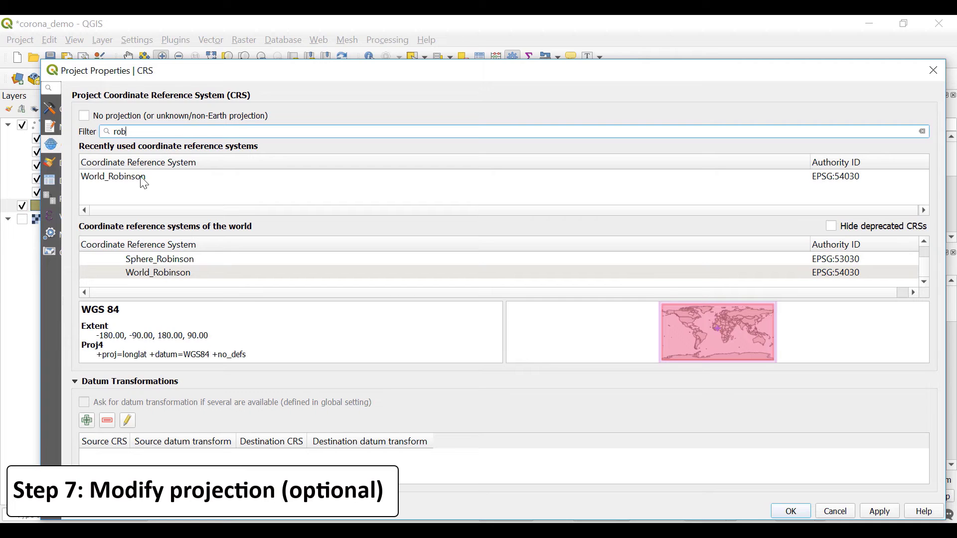
{"action": "left_click", "coordinate": [137, 183]}
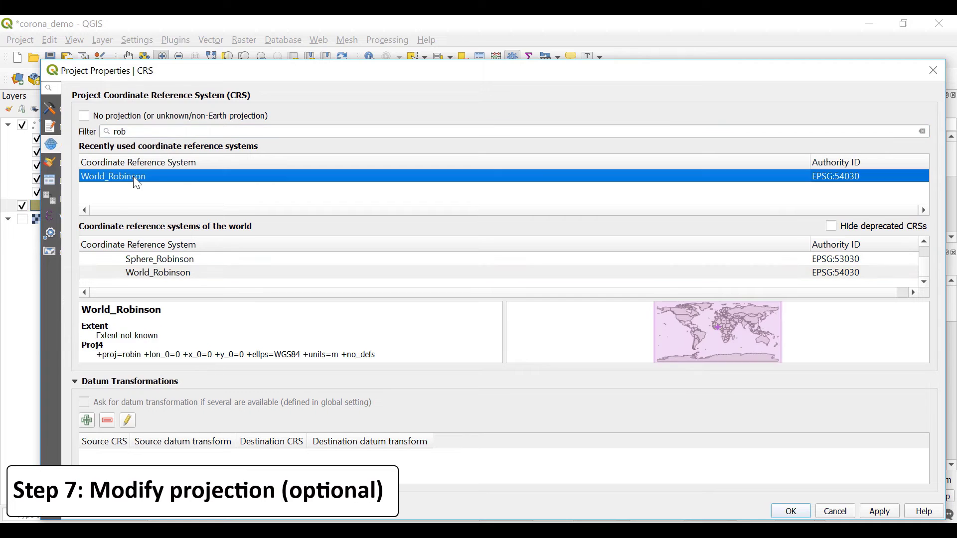
{"action": "left_click", "coordinate": [890, 514]}
{"action": "left_click", "coordinate": [796, 511]}
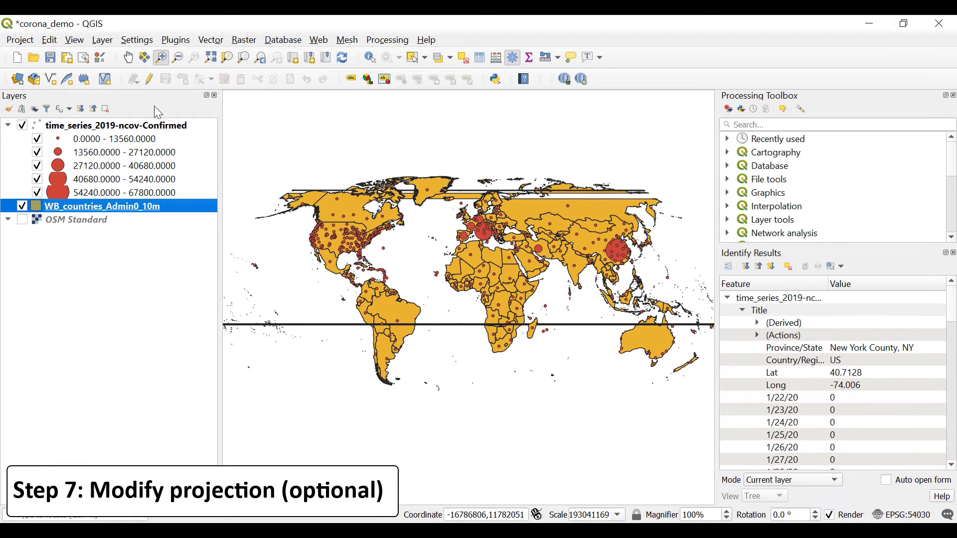
{"action": "left_click_drag", "start_coordinate": [431, 176], "coordinate": [685, 350]}
{"action": "left_click_drag", "start_coordinate": [280, 162], "coordinate": [404, 287]}
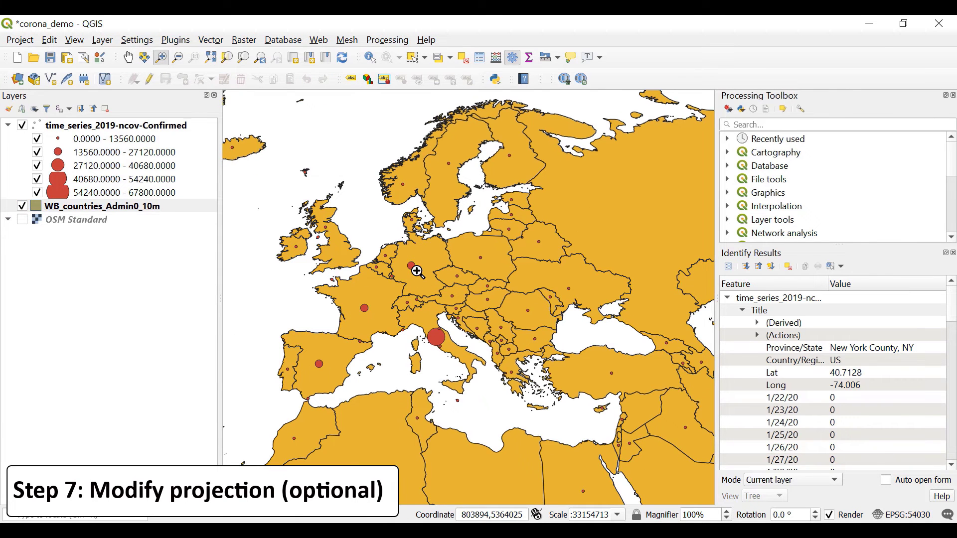
{"action": "left_click_drag", "start_coordinate": [292, 176], "coordinate": [589, 410]}
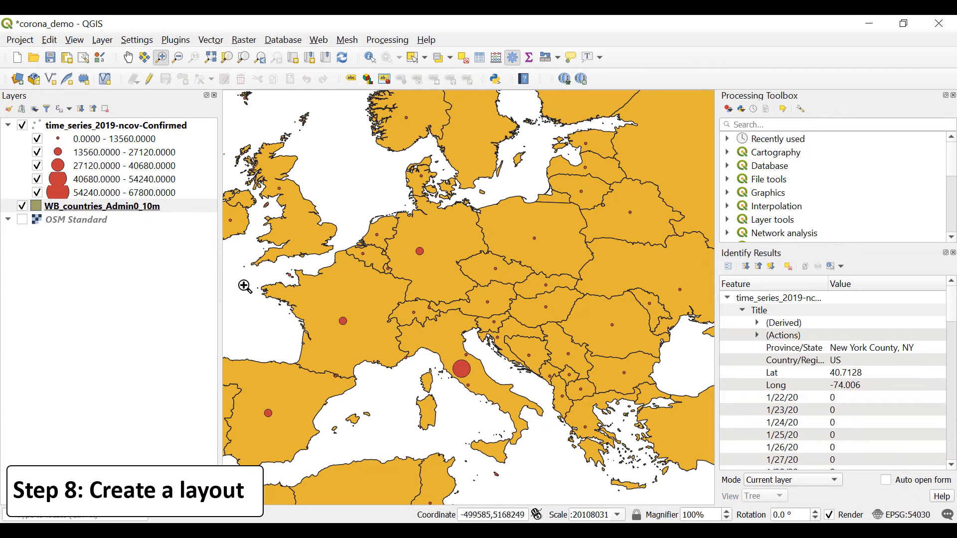
Change the simple fill color of the WB_countries_Admin0_10m layer to light grey
{"action": "left_click", "coordinate": [174, 214]}
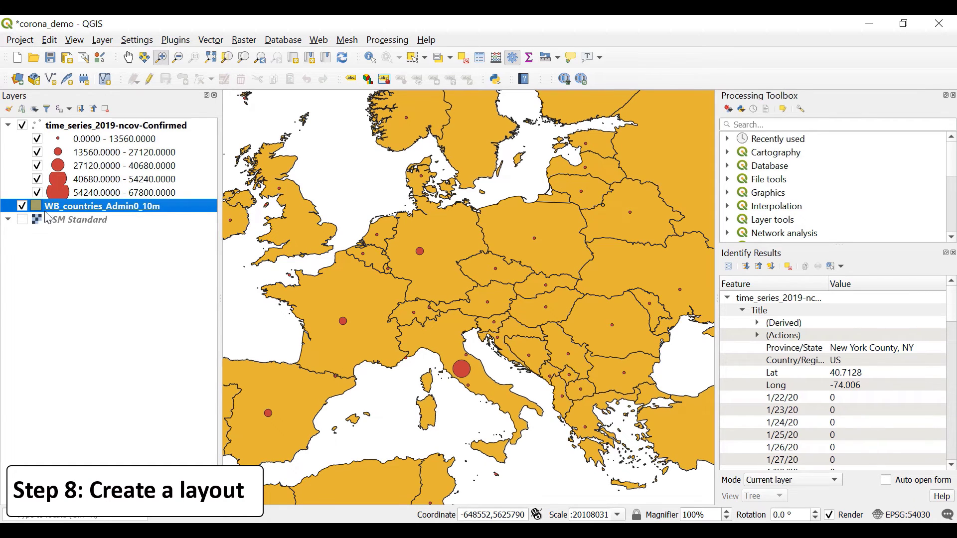
{"action": "right_click", "coordinate": [180, 204]}
{"action": "left_click", "coordinate": [234, 497]}
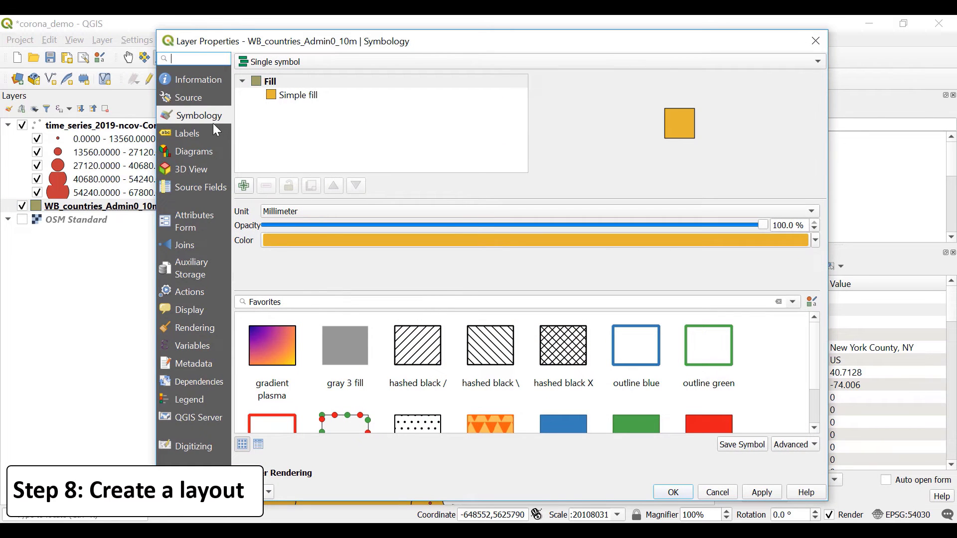
{"action": "left_click", "coordinate": [294, 96]}
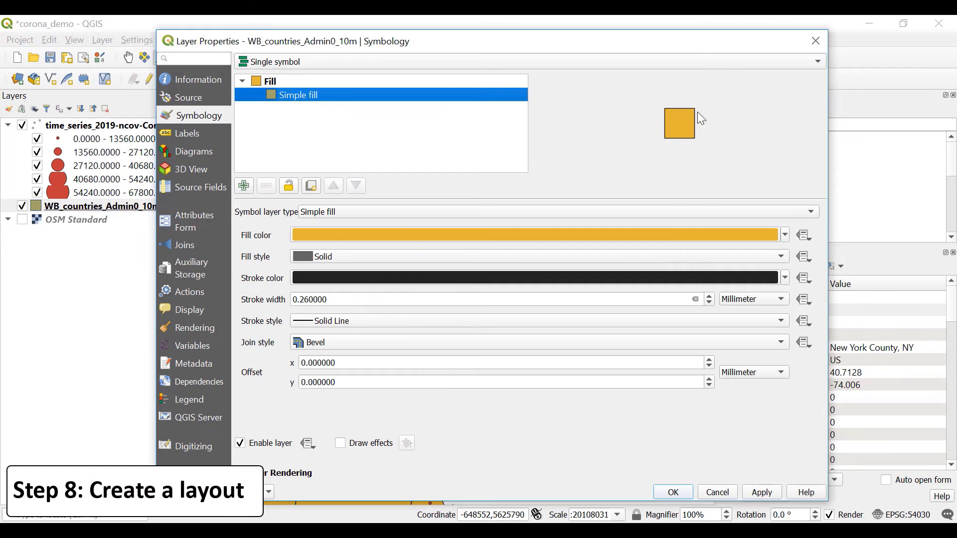
{"action": "left_click", "coordinate": [786, 235]}
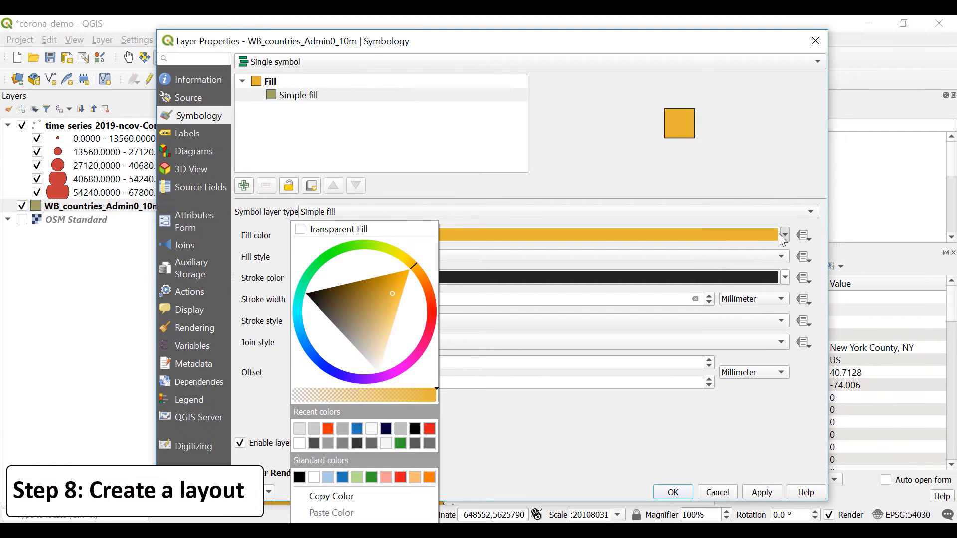
{"action": "left_click", "coordinate": [300, 428]}
{"action": "left_click", "coordinate": [757, 496]}
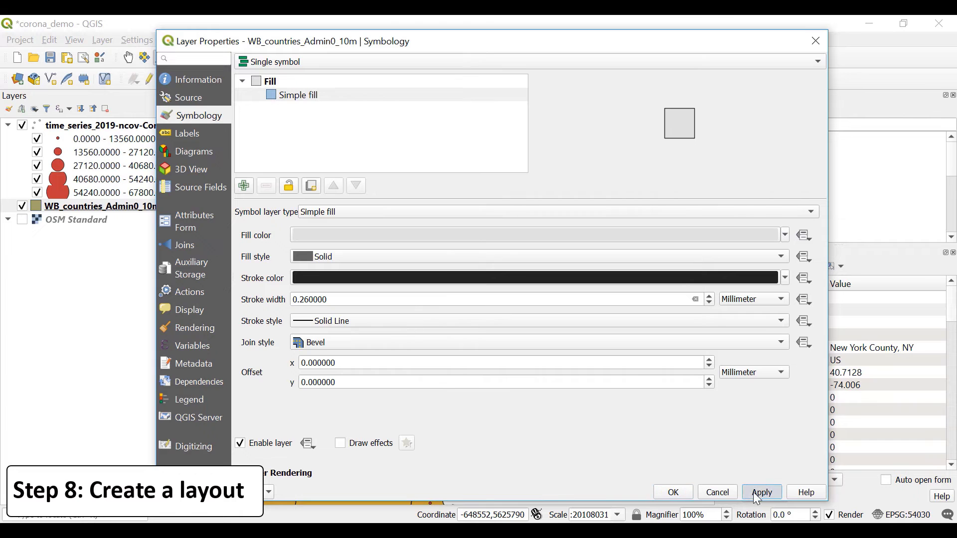
{"action": "left_click", "coordinate": [674, 492]}
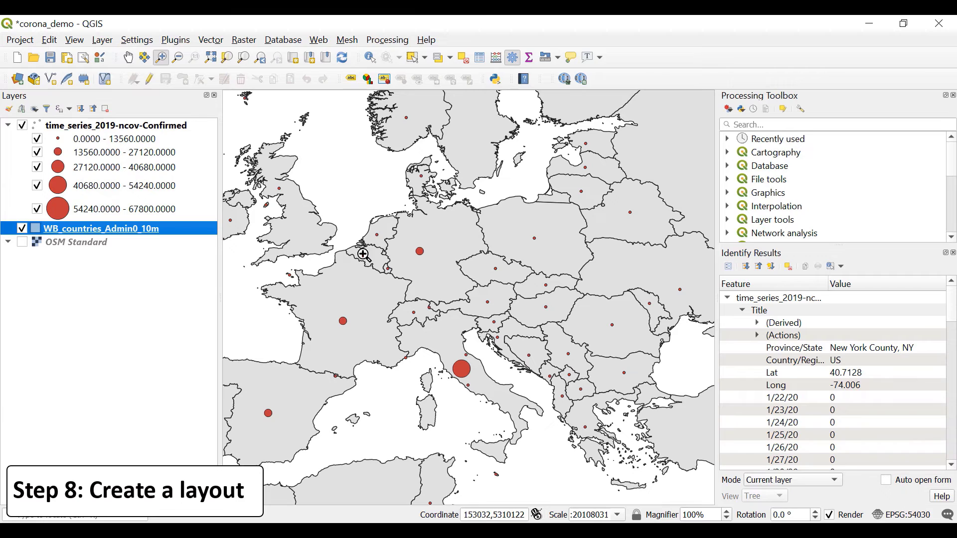
Remove the 54240–67800 class from the graduated symbology of the confirmed case layer
{"action": "left_click", "coordinate": [119, 215]}
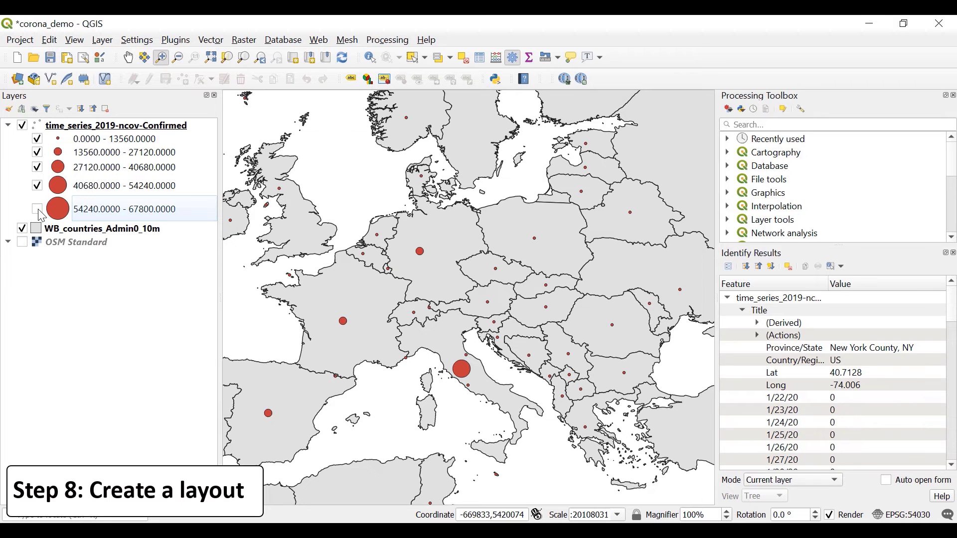
{"action": "right_click", "coordinate": [111, 122]}
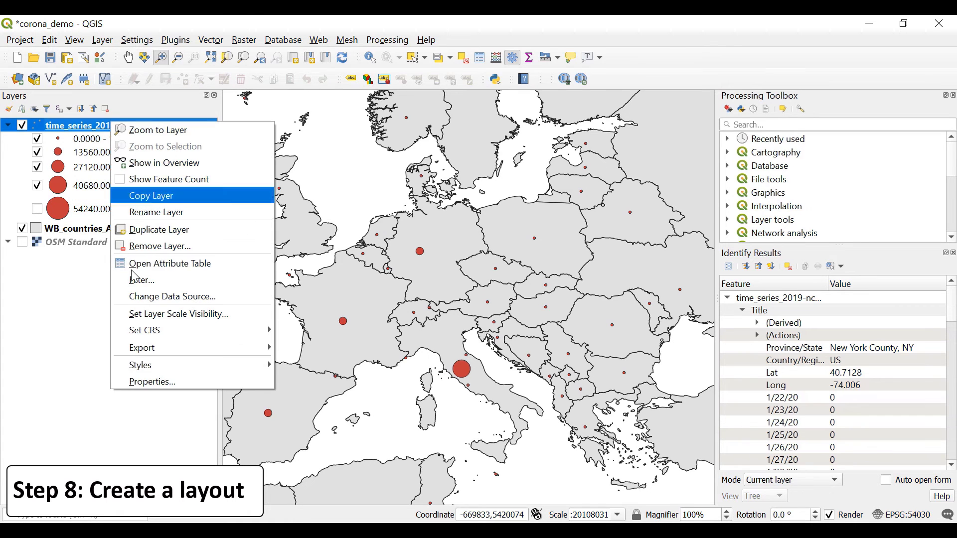
{"action": "left_click", "coordinate": [145, 382]}
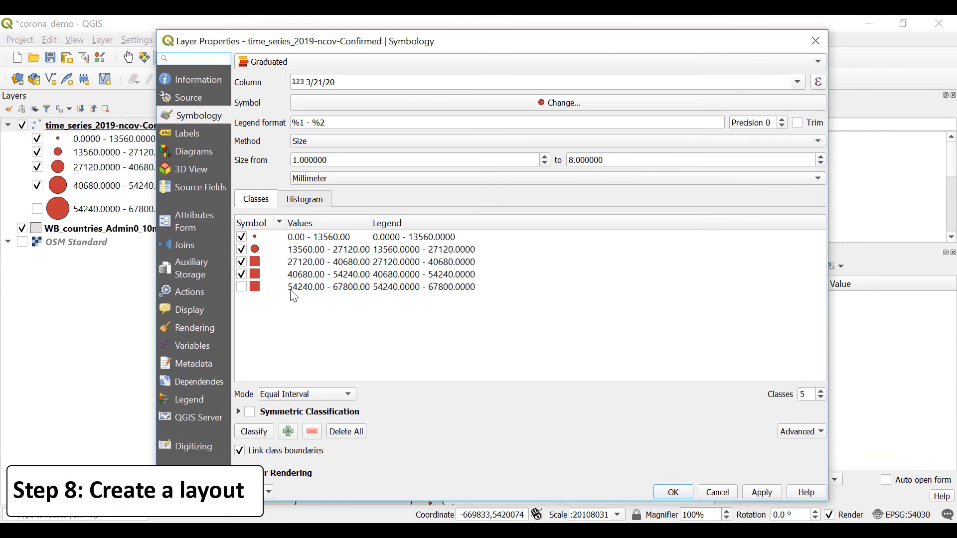
{"action": "left_click", "coordinate": [308, 288]}
{"action": "left_click", "coordinate": [312, 431]}
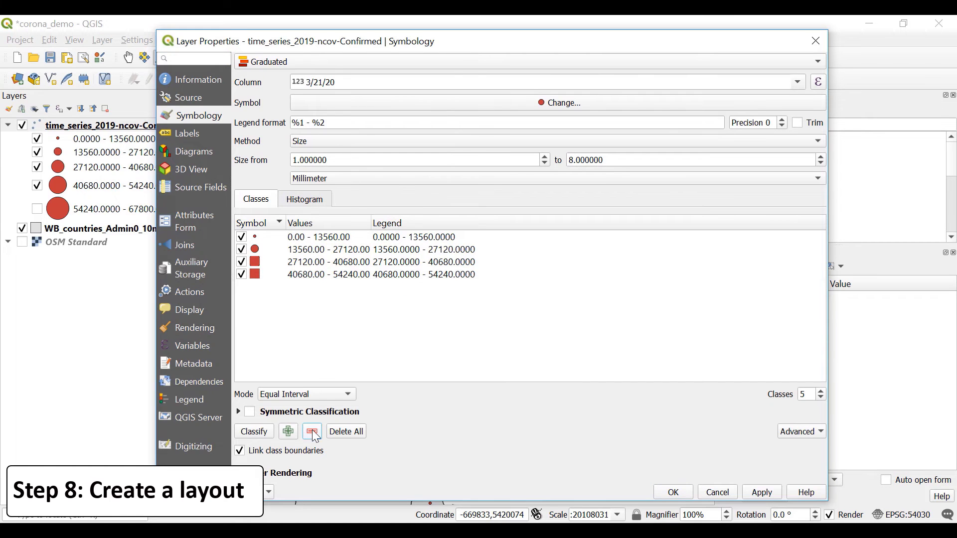
{"action": "left_click", "coordinate": [766, 492]}
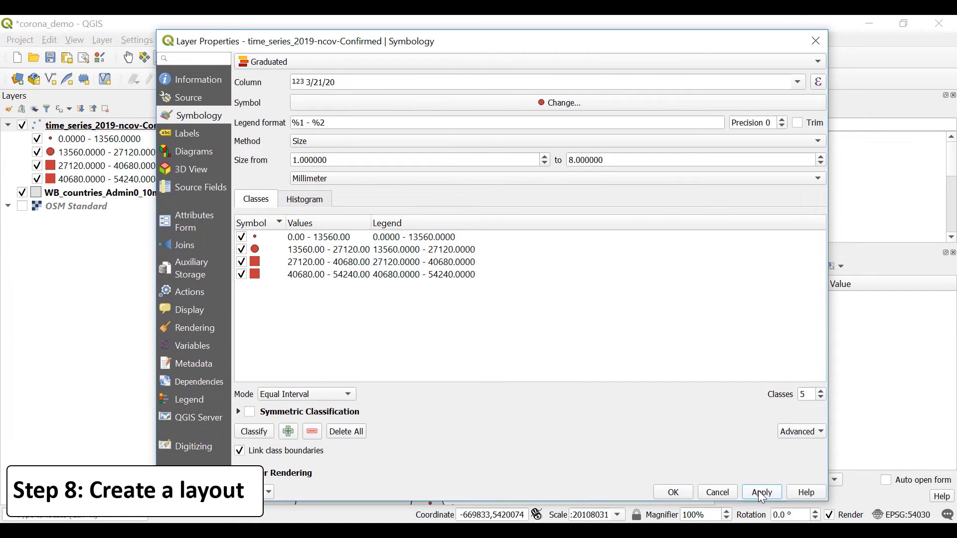
{"action": "left_click", "coordinate": [671, 492]}
Rename the time_series_2019-ncov-Confirmed layer as "Corona Cases: 21 March 2020"
{"action": "right_click", "coordinate": [180, 126]}
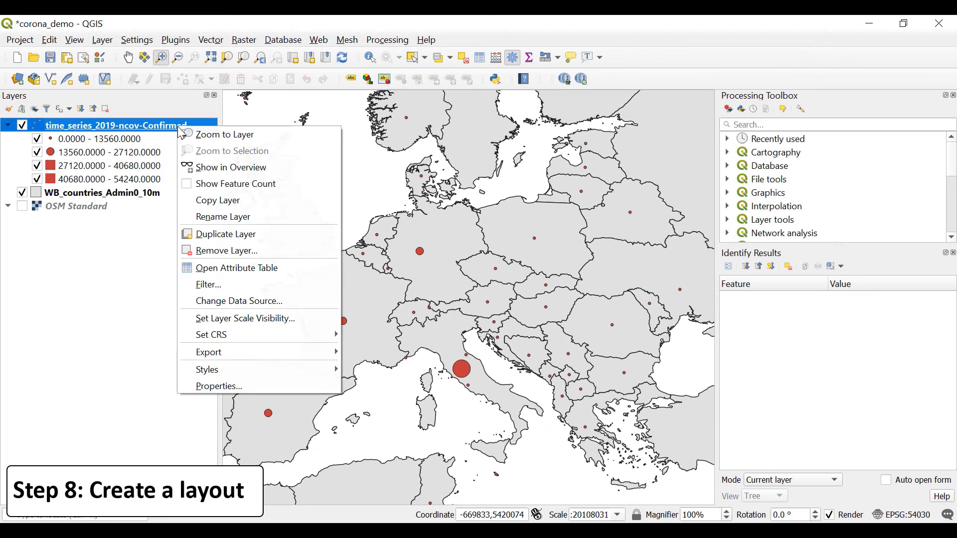
{"action": "left_click", "coordinate": [235, 217]}
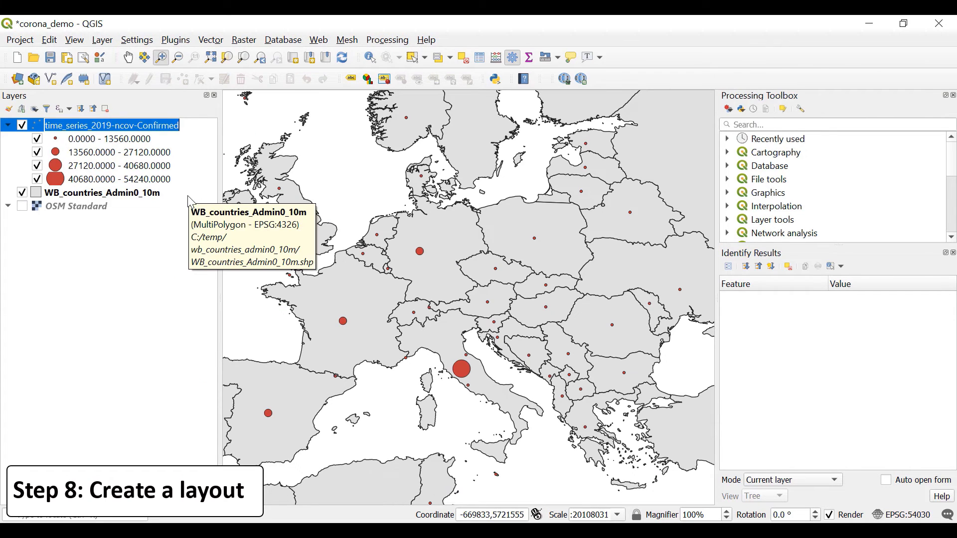
{"action": "type", "text": "Corona Cases: 21 March 2020"}
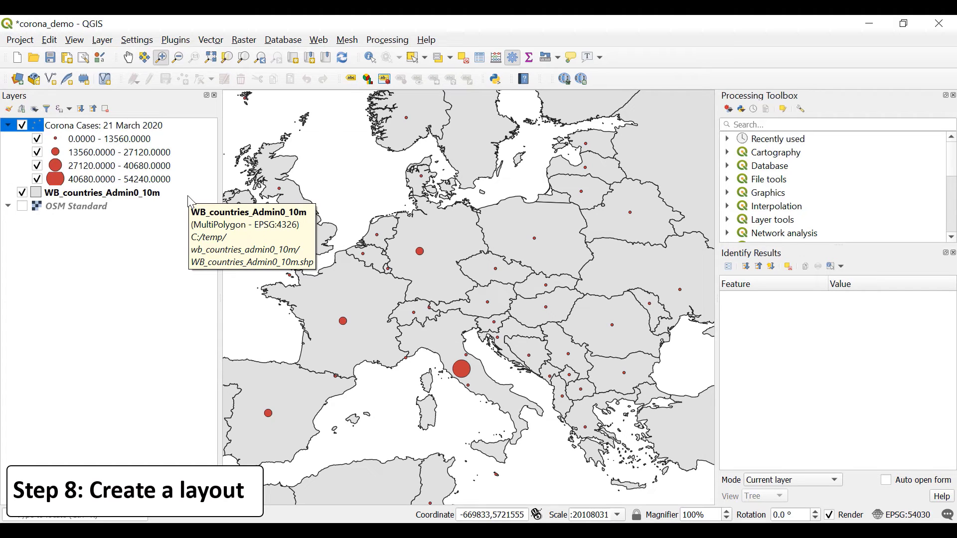
{"action": "key", "text": "Return"}
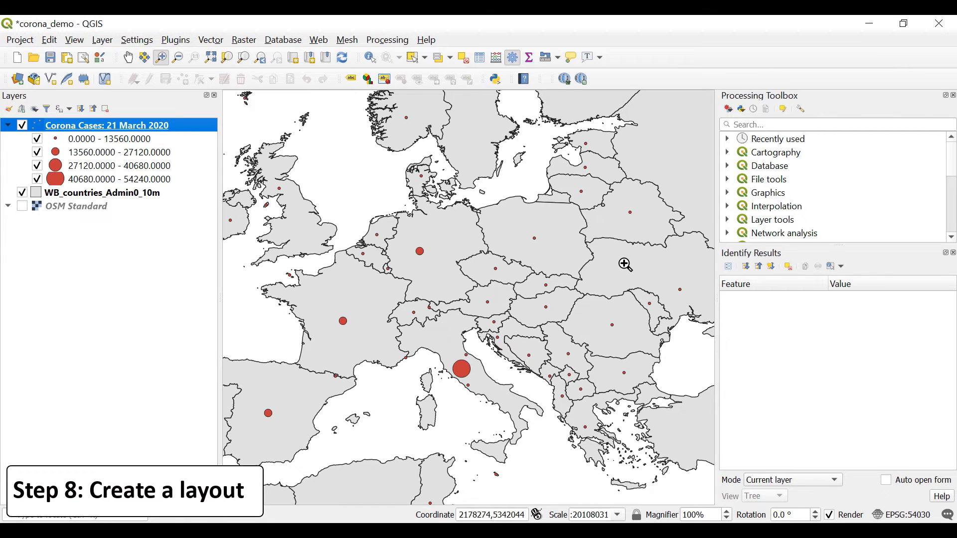
Turn on single labels for the Corona Cases layer, using the 3/21/20 field as label text
{"action": "right_click", "coordinate": [177, 125]}
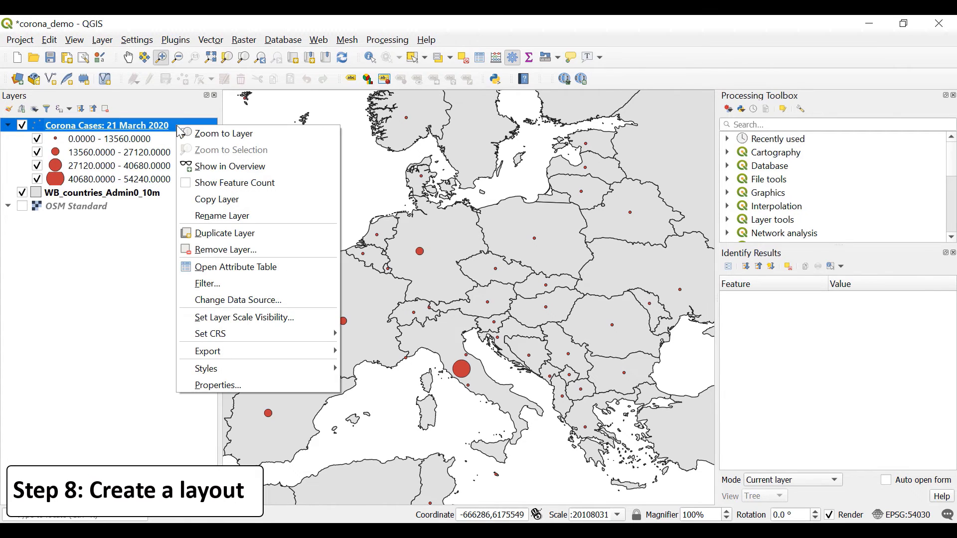
{"action": "left_click", "coordinate": [244, 387]}
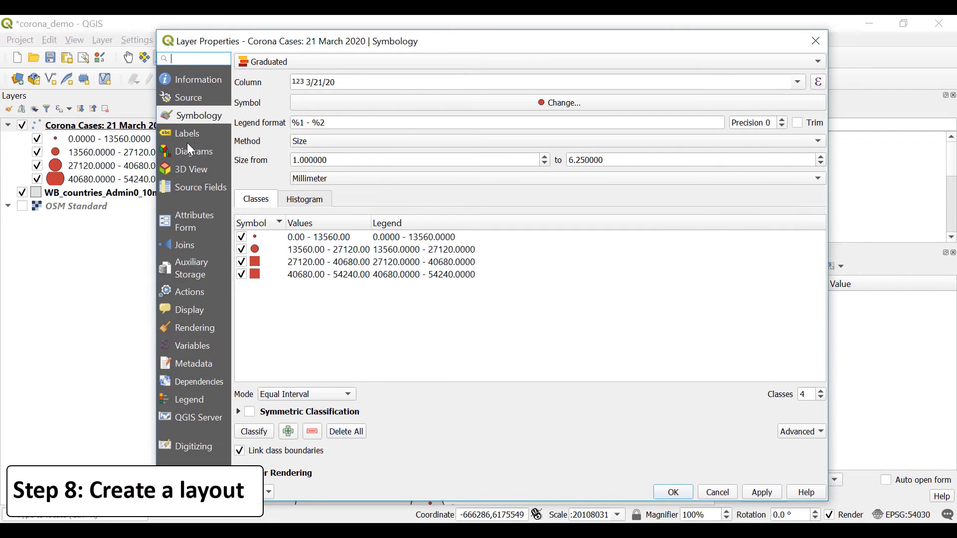
{"action": "left_click", "coordinate": [181, 131]}
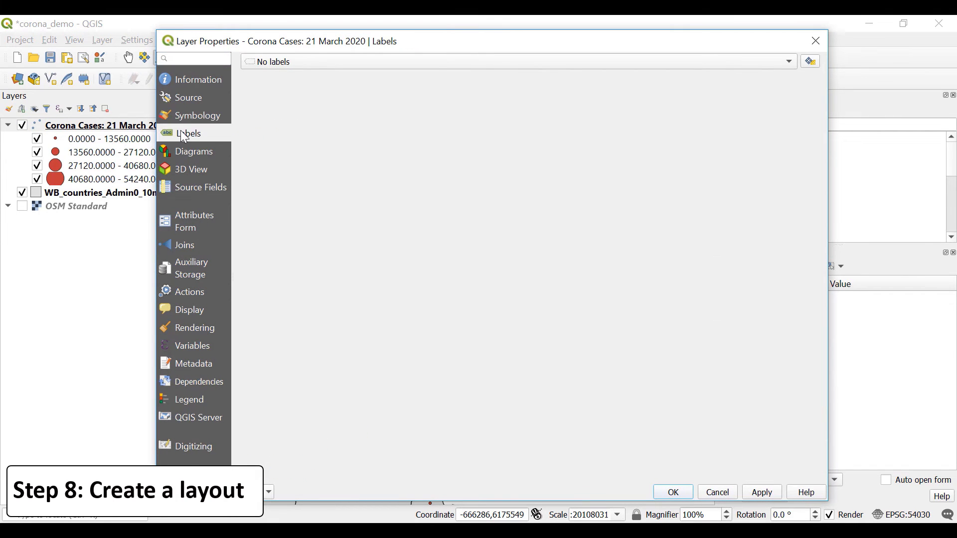
{"action": "left_click", "coordinate": [308, 63]}
{"action": "left_click", "coordinate": [299, 75]}
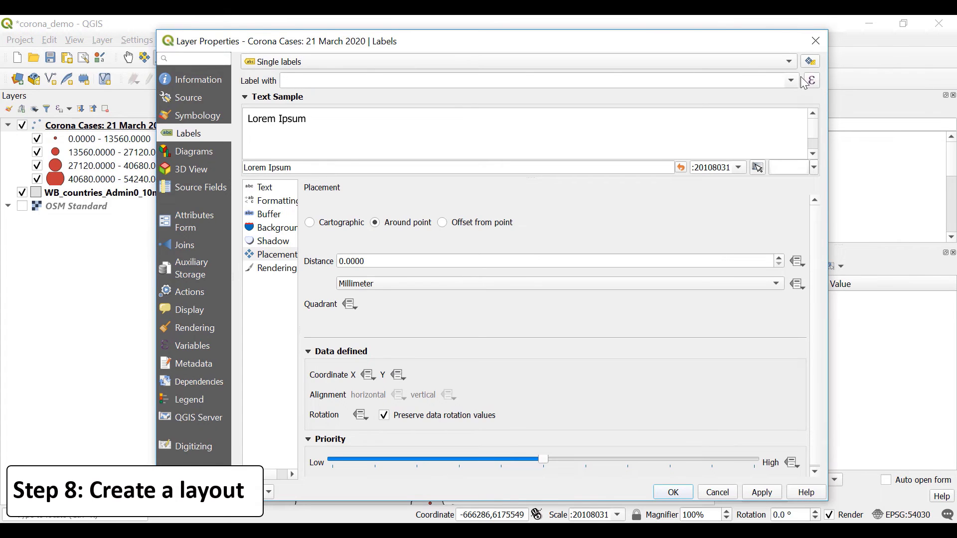
{"action": "left_click", "coordinate": [793, 81]}
{"action": "left_click_drag", "start_coordinate": [794, 114], "coordinate": [804, 252]}
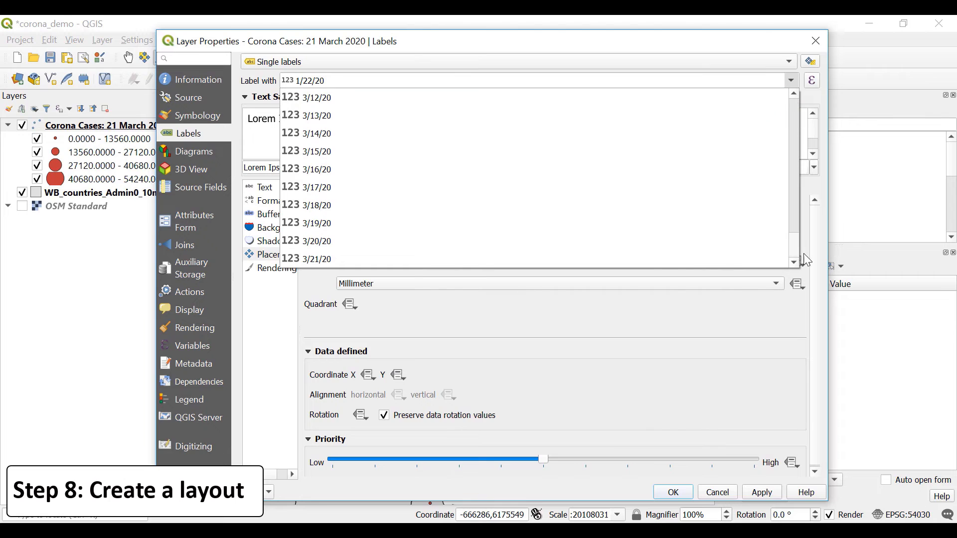
{"action": "left_click", "coordinate": [331, 260]}
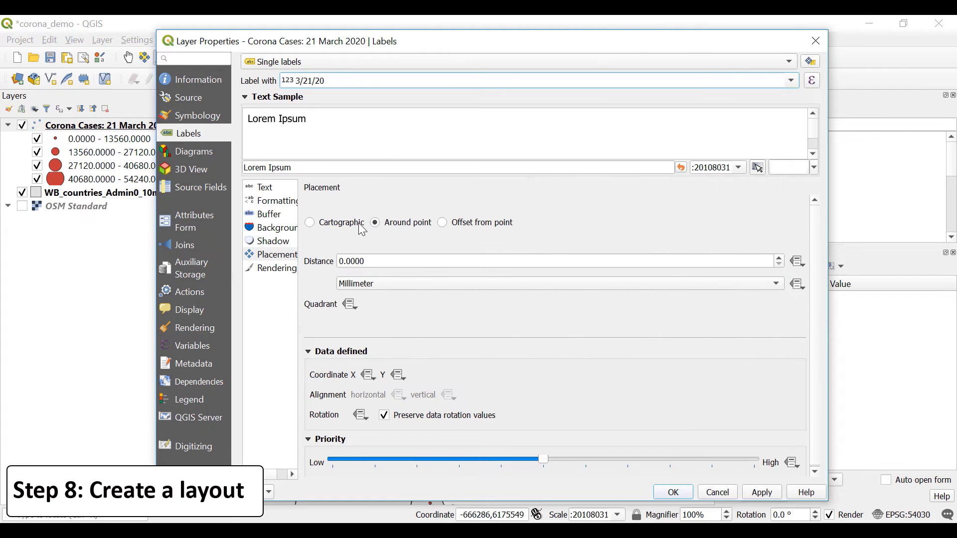
{"action": "left_click", "coordinate": [753, 492]}
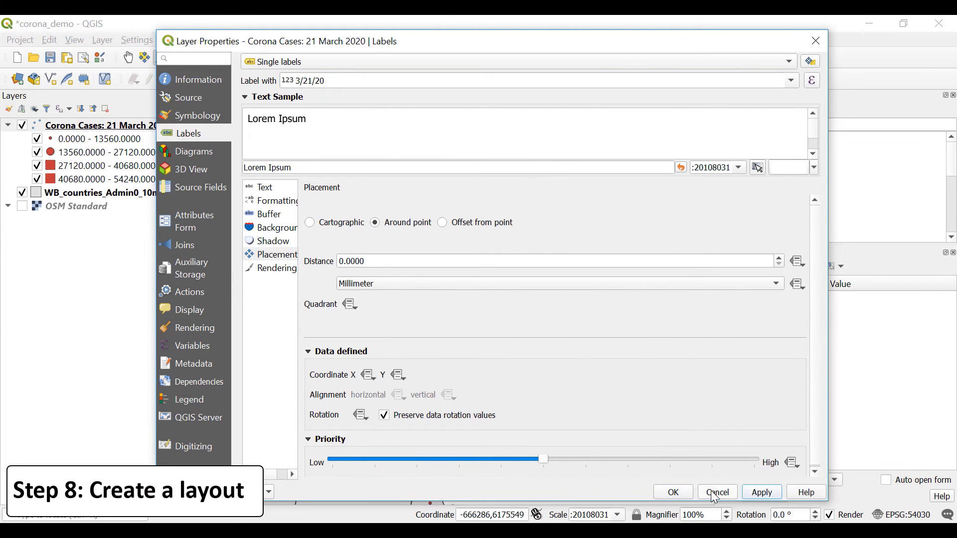
{"action": "left_click", "coordinate": [682, 492]}
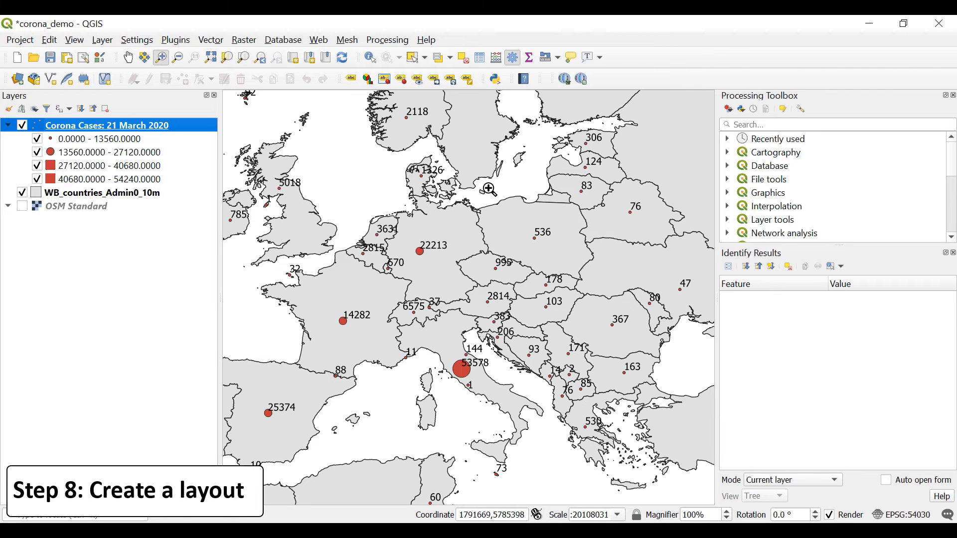
Switch the Corona Cases layer's labels to the Country/Region field
{"action": "right_click", "coordinate": [189, 121]}
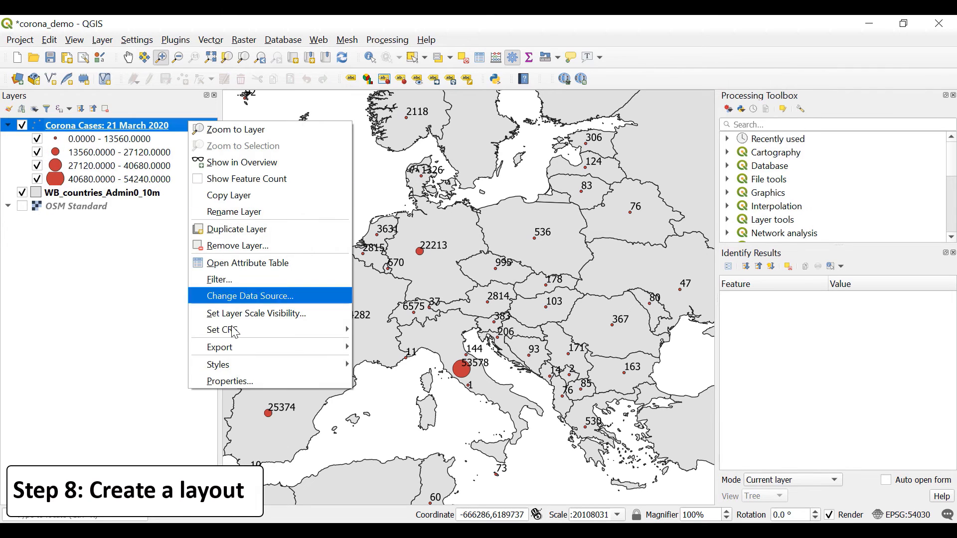
{"action": "left_click", "coordinate": [233, 377]}
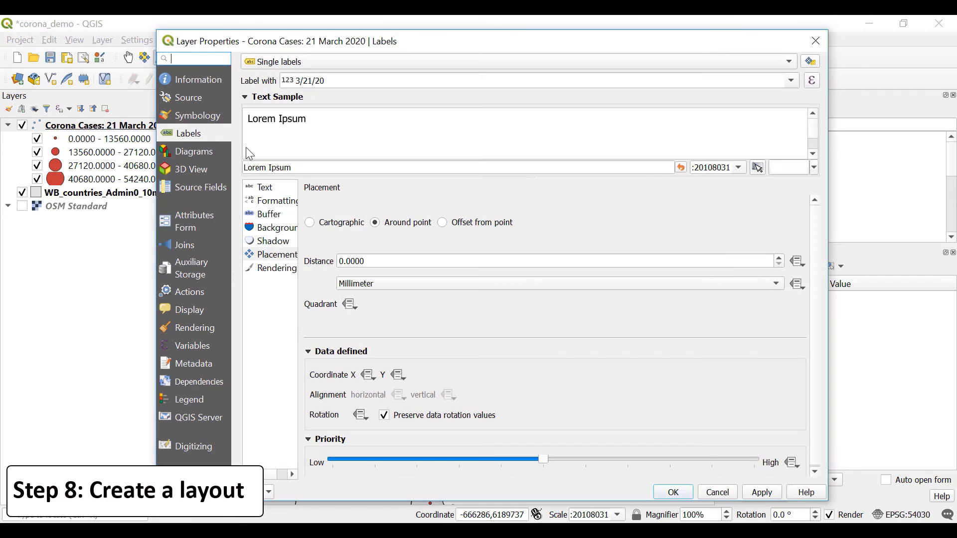
{"action": "left_click", "coordinate": [792, 81]}
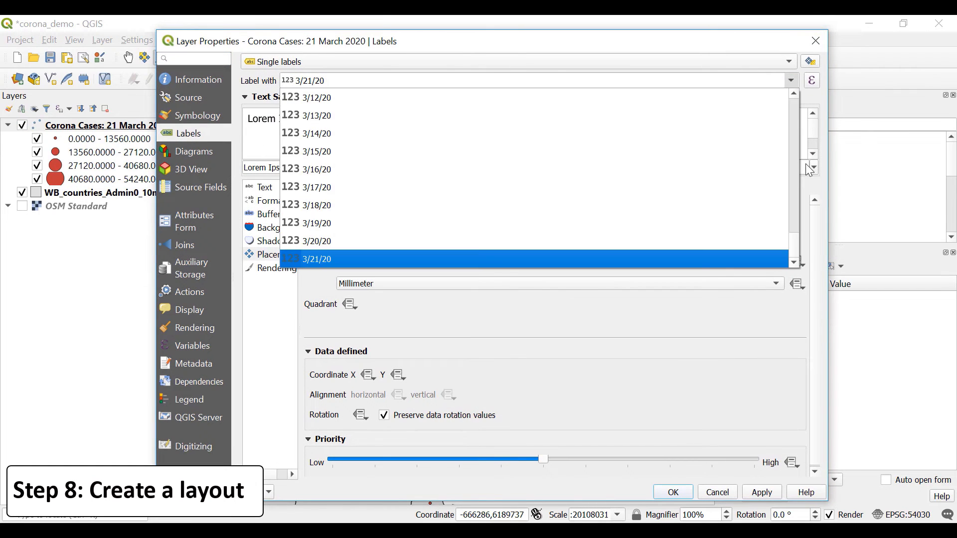
{"action": "left_click_drag", "start_coordinate": [794, 248], "coordinate": [795, 116]}
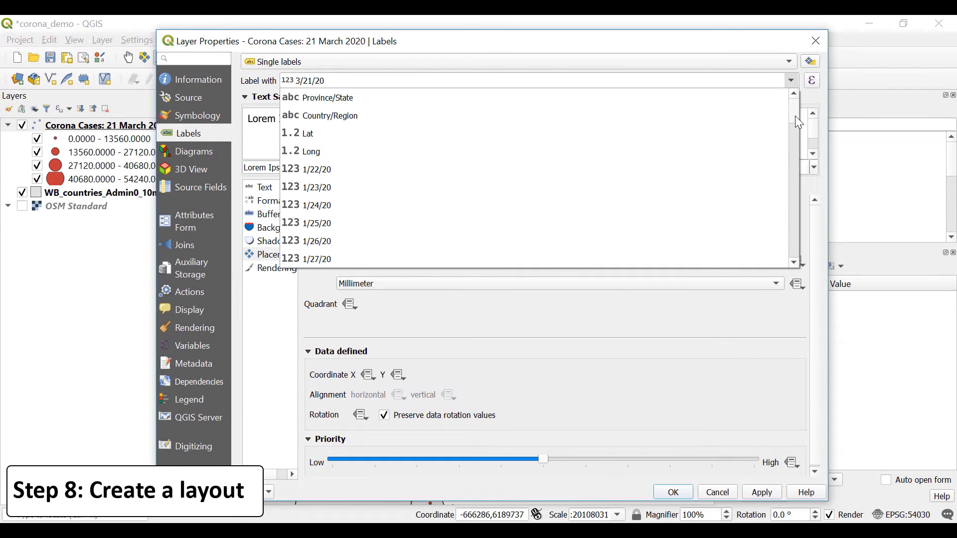
{"action": "left_click", "coordinate": [653, 114]}
{"action": "left_click", "coordinate": [762, 492]}
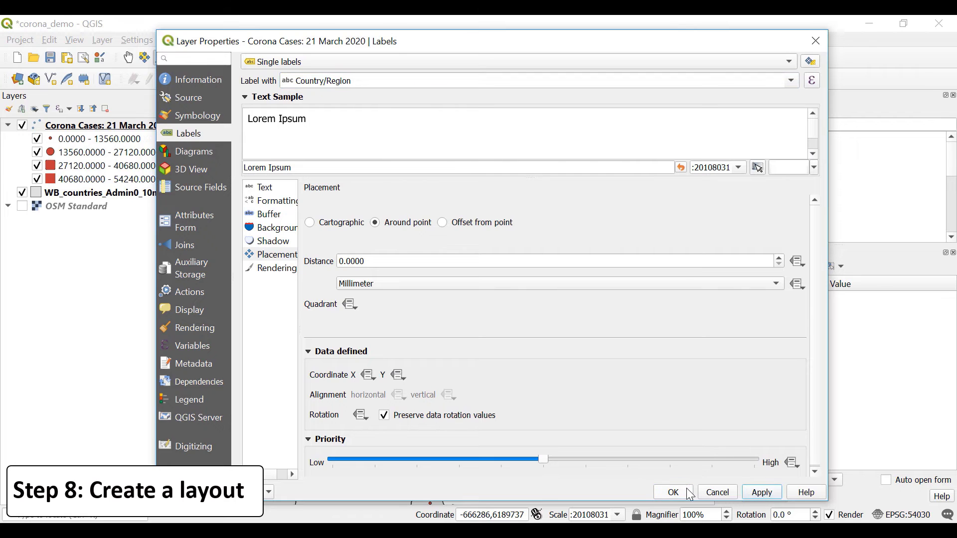
{"action": "left_click", "coordinate": [673, 492]}
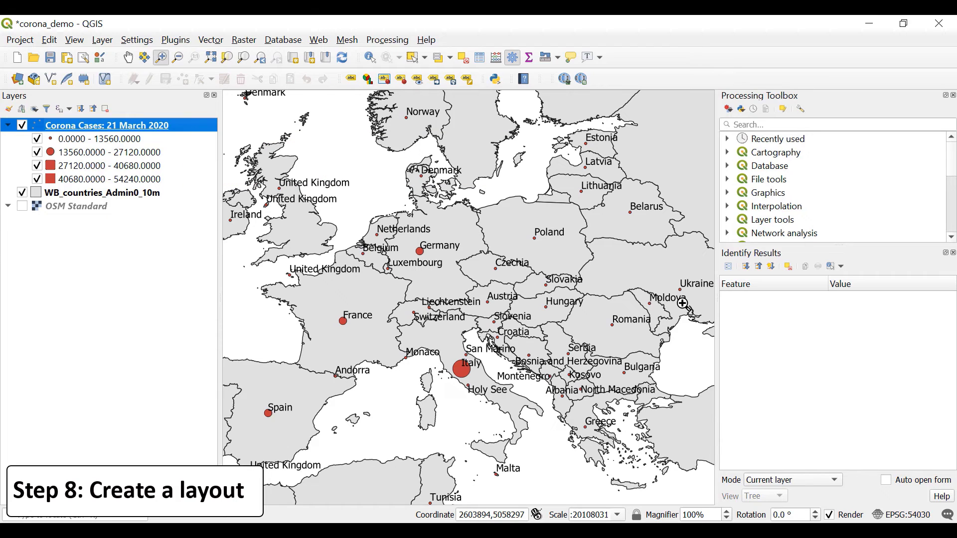
Save the project and create a new print layout titled "Corona Cases", with its window maximized
{"action": "left_click", "coordinate": [50, 57]}
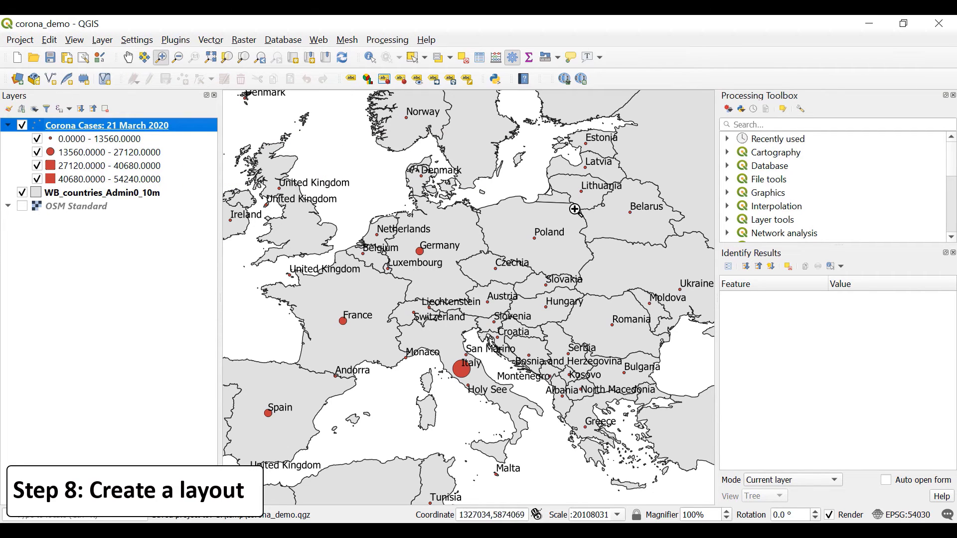
{"action": "left_click", "coordinate": [23, 43]}
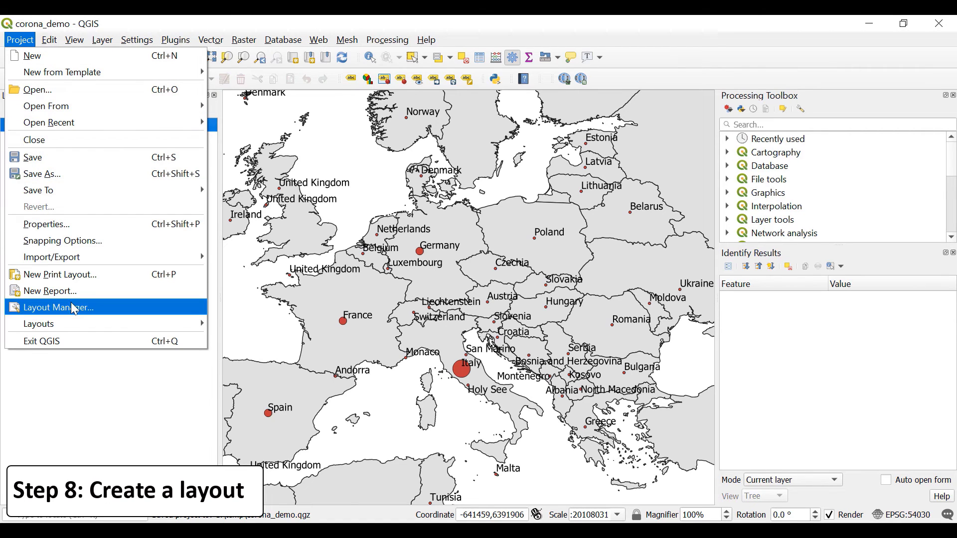
{"action": "left_click", "coordinate": [90, 286]}
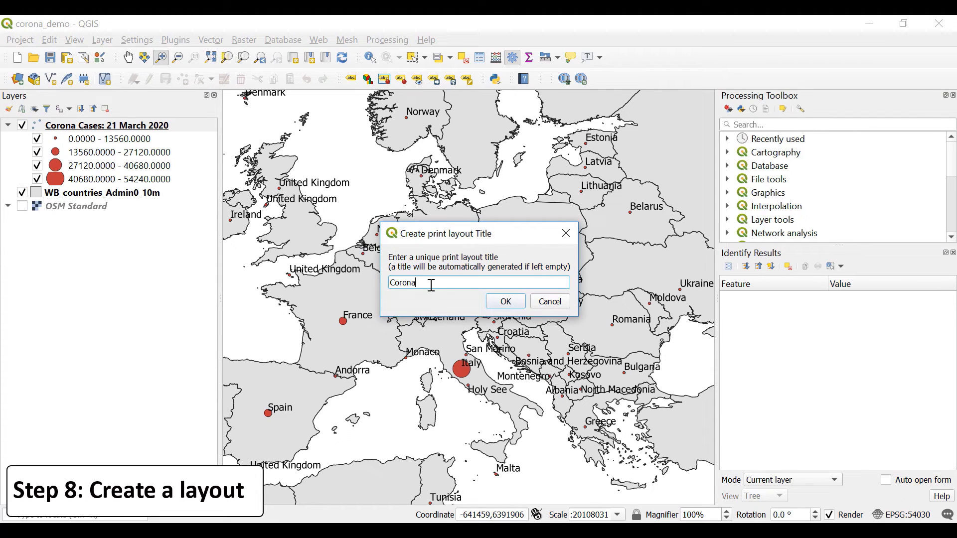
{"action": "left_click", "coordinate": [505, 301]}
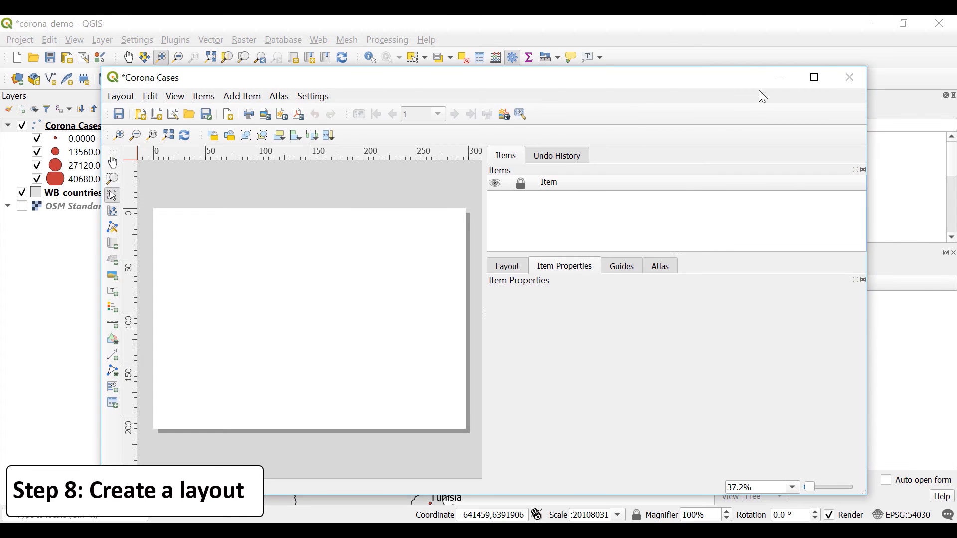
{"action": "left_click", "coordinate": [817, 77]}
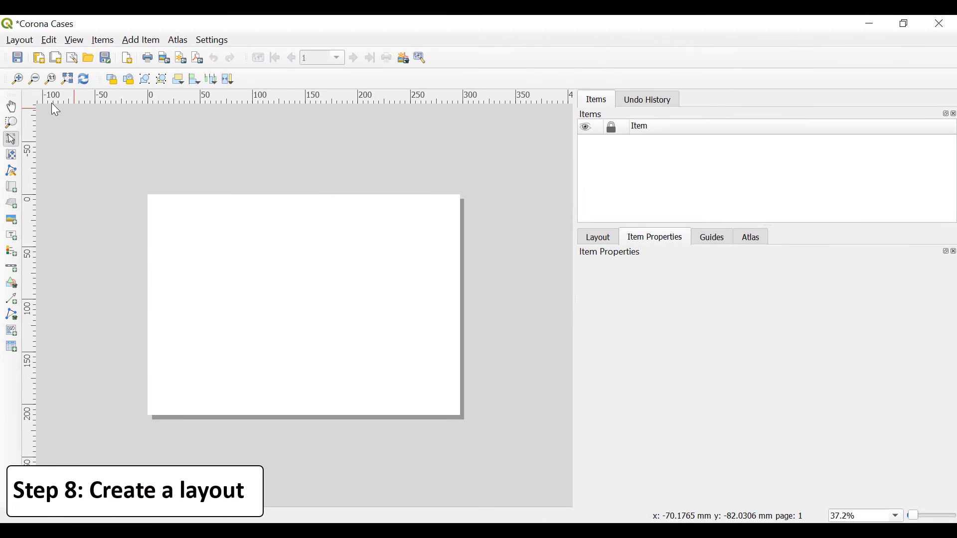
{"action": "left_click", "coordinate": [17, 79]}
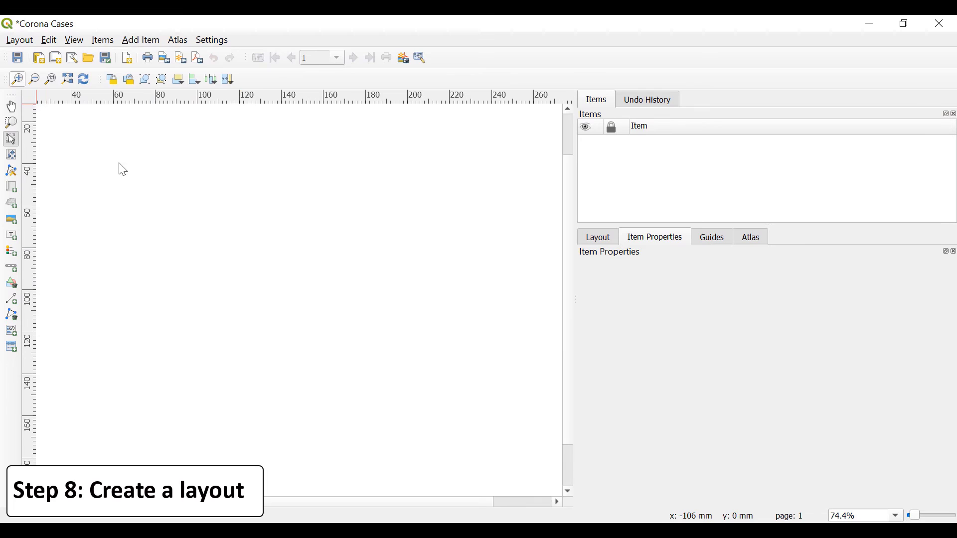
Add a map item nearly filling the layout page and shift its content to leave open space west of the British Isles
{"action": "left_click", "coordinate": [34, 79]}
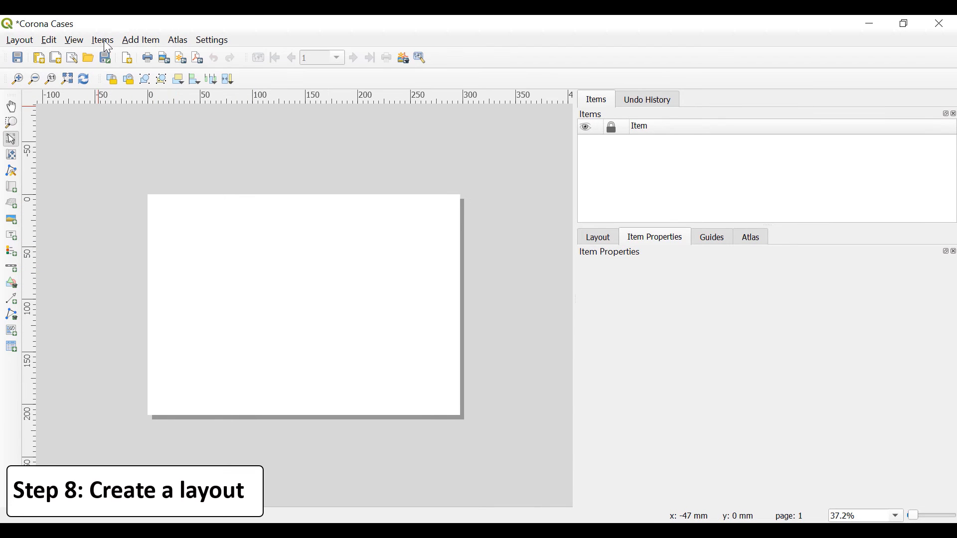
{"action": "left_click", "coordinate": [144, 42]}
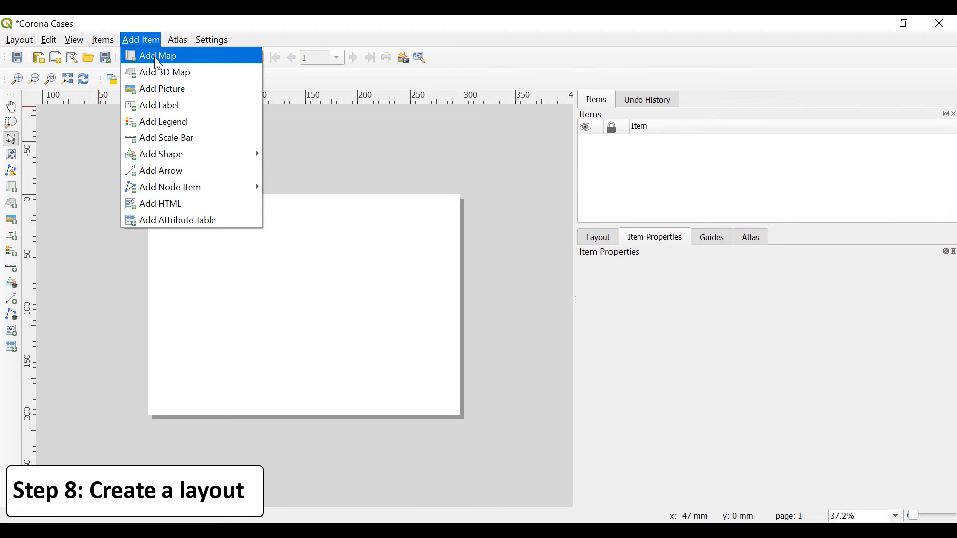
{"action": "left_click", "coordinate": [155, 57]}
{"action": "left_click_drag", "start_coordinate": [152, 199], "coordinate": [454, 413]}
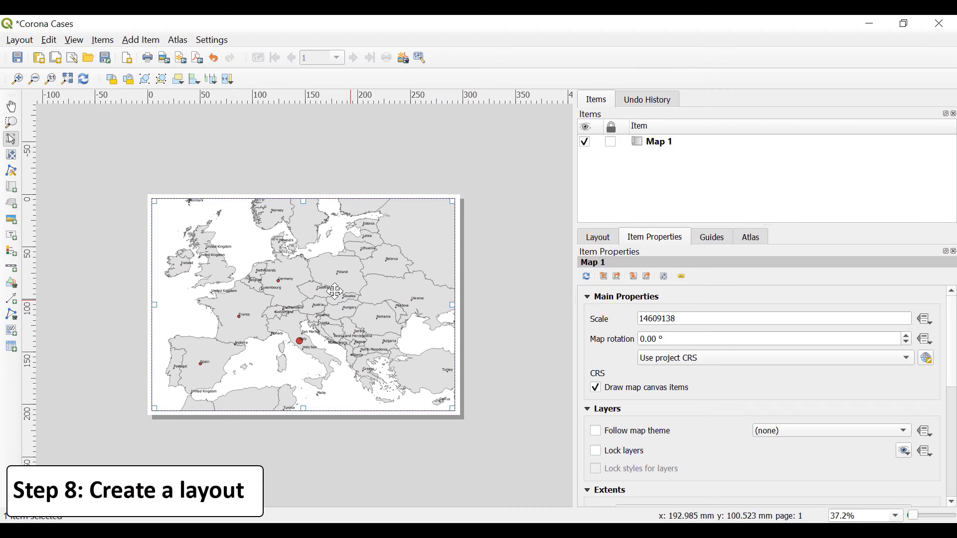
{"action": "left_click", "coordinate": [15, 158]}
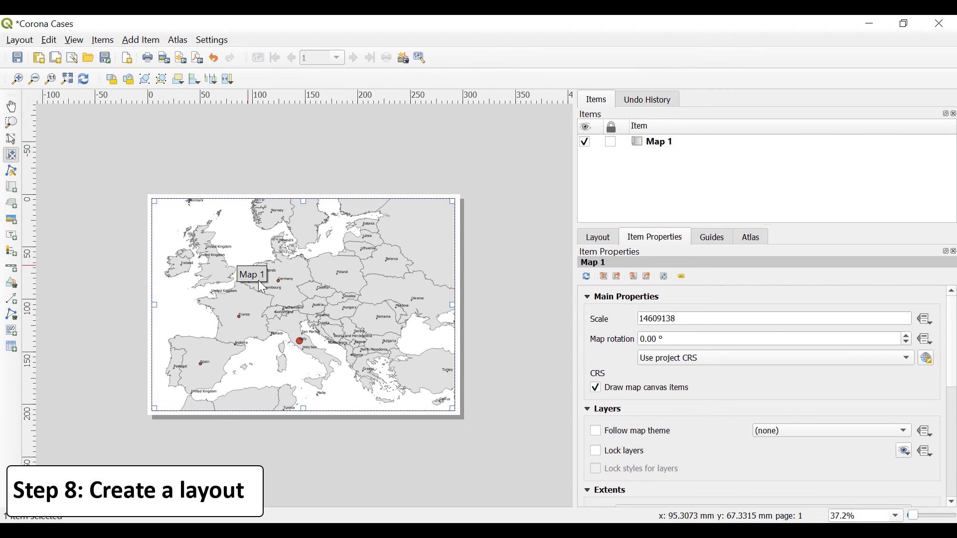
{"action": "left_click_drag", "start_coordinate": [233, 282], "coordinate": [270, 278]}
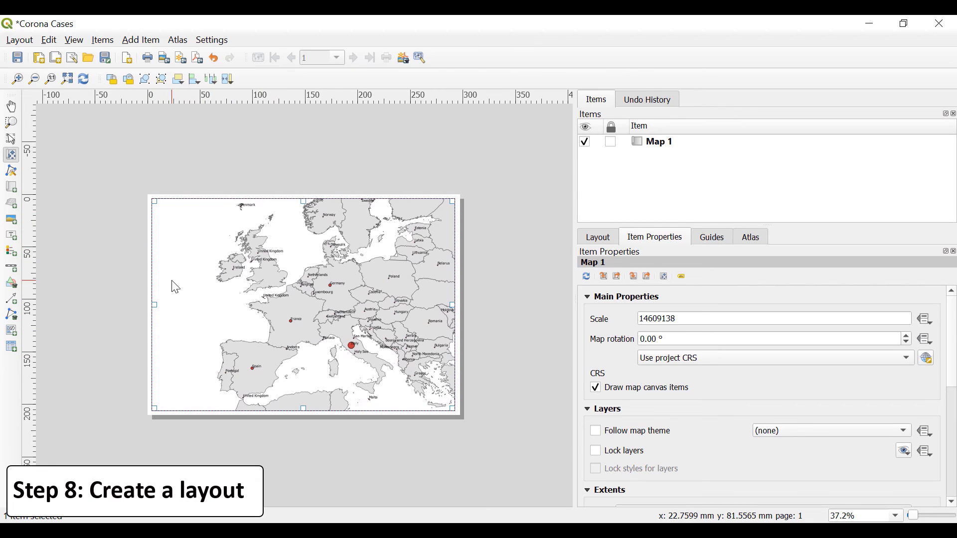
Add a legend for the map in the upper-left corner of the page
{"action": "left_click", "coordinate": [160, 48]}
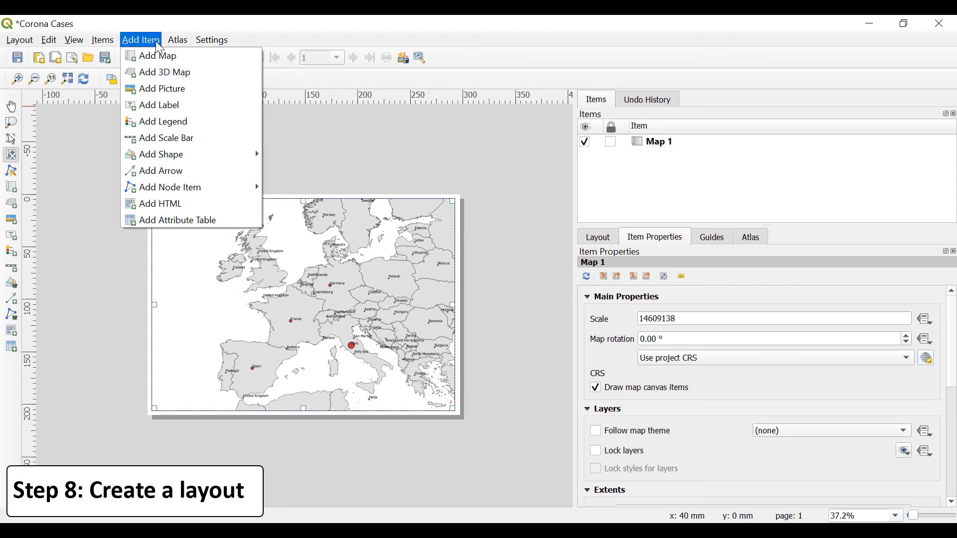
{"action": "left_click", "coordinate": [180, 123]}
{"action": "mouse_move", "coordinate": [157, 208]}
{"action": "left_mouse_down"}
{"action": "mouse_move", "coordinate": [185, 287]}
{"action": "mouse_move", "coordinate": [209, 301]}
{"action": "mouse_move", "coordinate": [224, 268]}
{"action": "mouse_move", "coordinate": [213, 267]}
{"action": "left_mouse_up"}
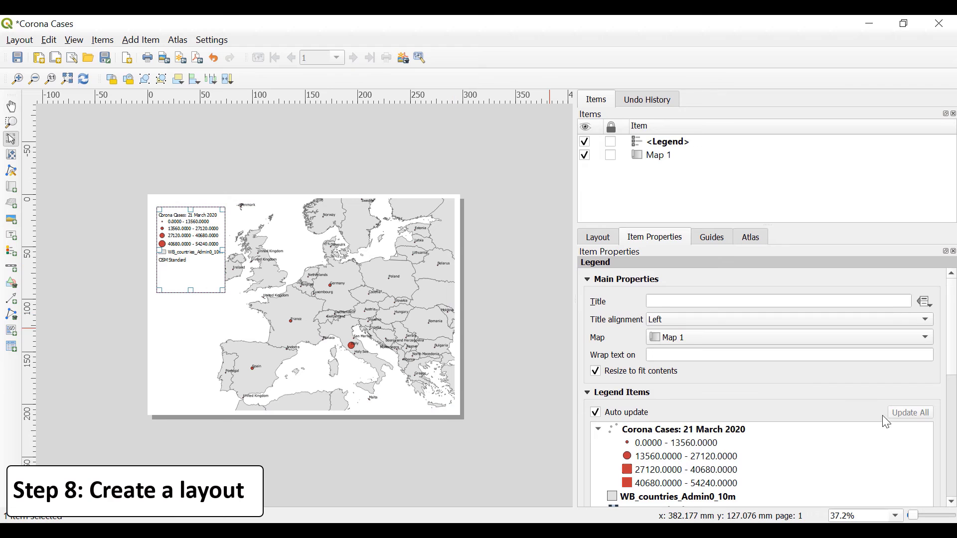
Disable the legend's auto update and remove the WB_countries_Admin0_10m and OSM Standard entries from it
{"action": "left_click_drag", "start_coordinate": [953, 367], "coordinate": [952, 399]}
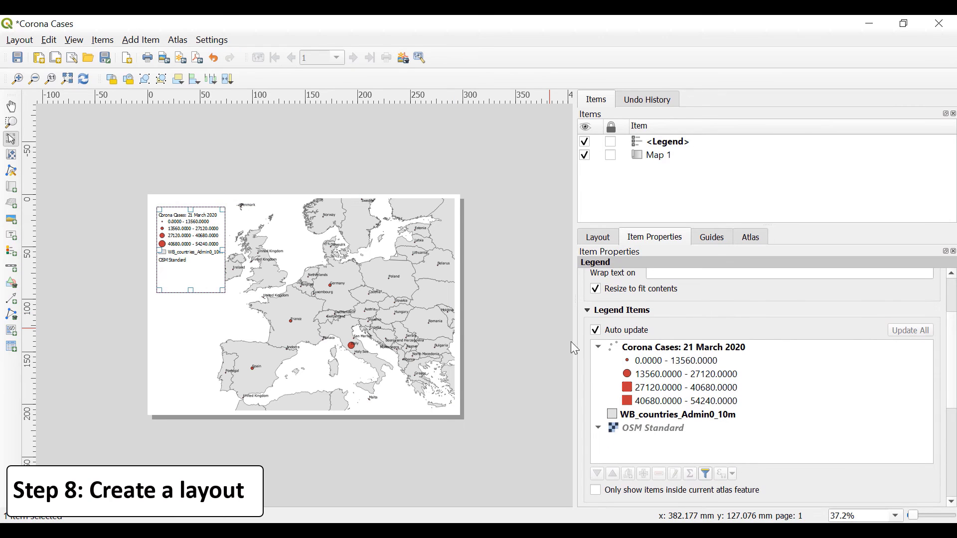
{"action": "left_click", "coordinate": [709, 418]}
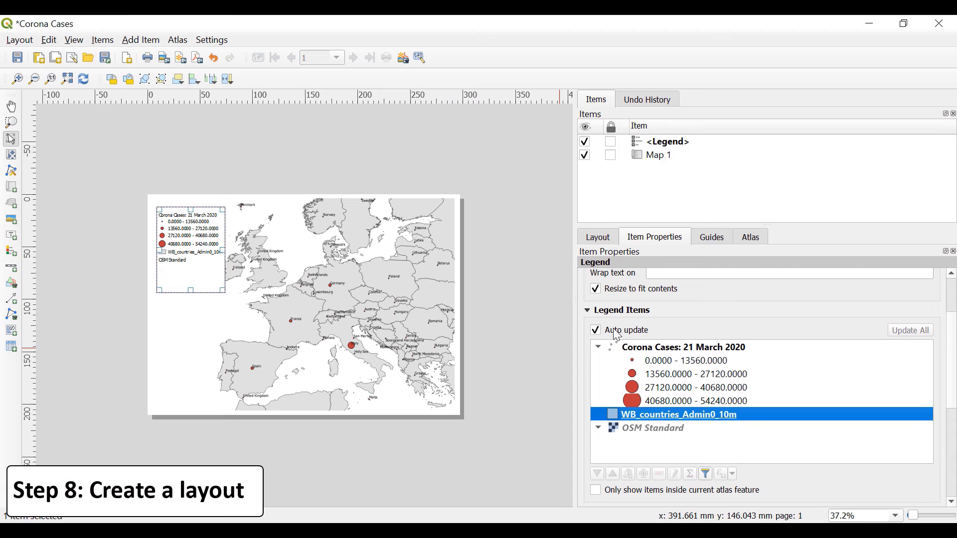
{"action": "left_click", "coordinate": [596, 334]}
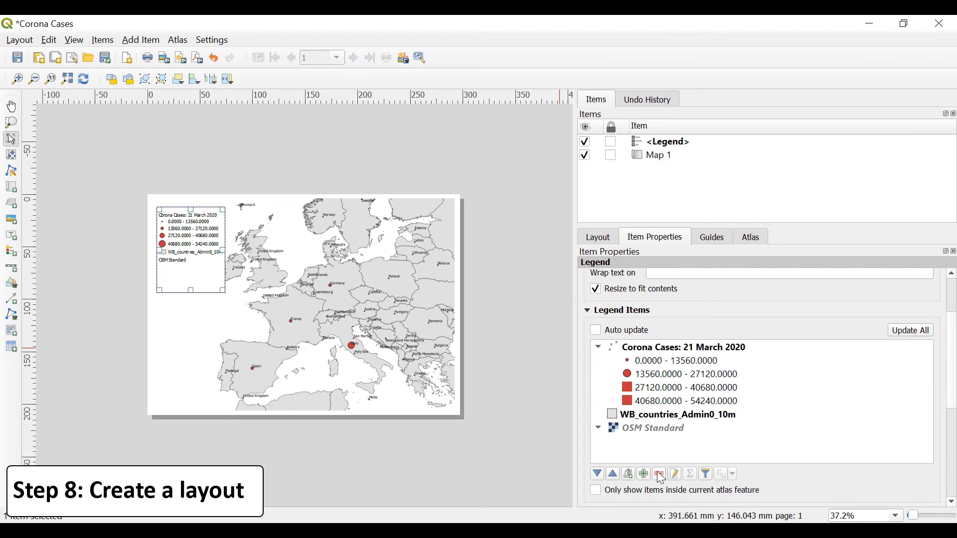
{"action": "left_click", "coordinate": [658, 420]}
{"action": "left_click", "coordinate": [661, 475]}
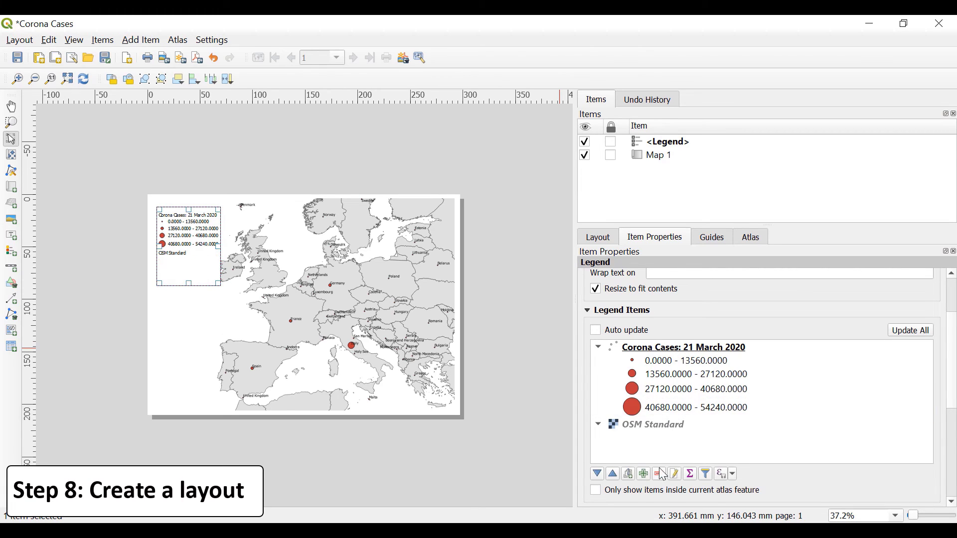
{"action": "left_click", "coordinate": [660, 427]}
{"action": "left_click", "coordinate": [660, 475]}
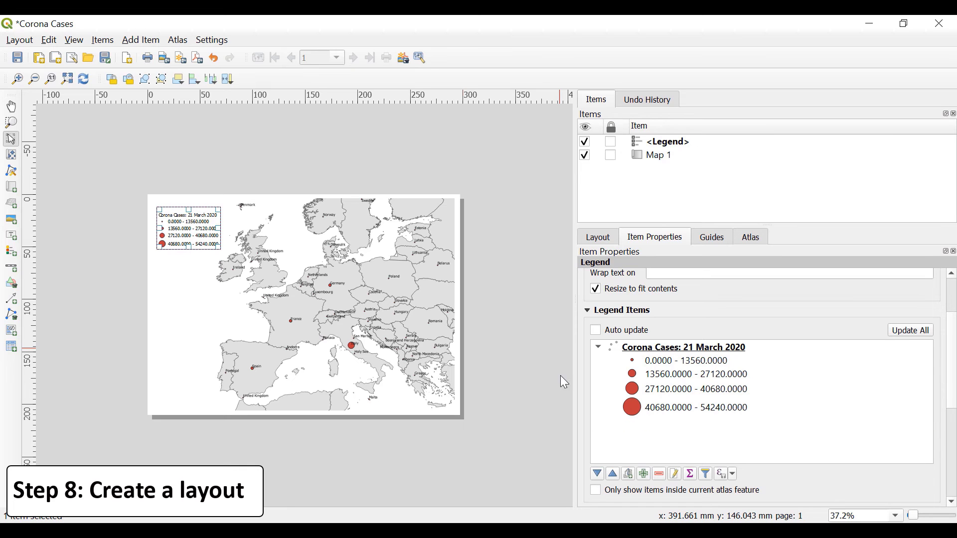
Move the legend slightly closer to the page's upper-left corner and save the layout
{"action": "left_click", "coordinate": [18, 79]}
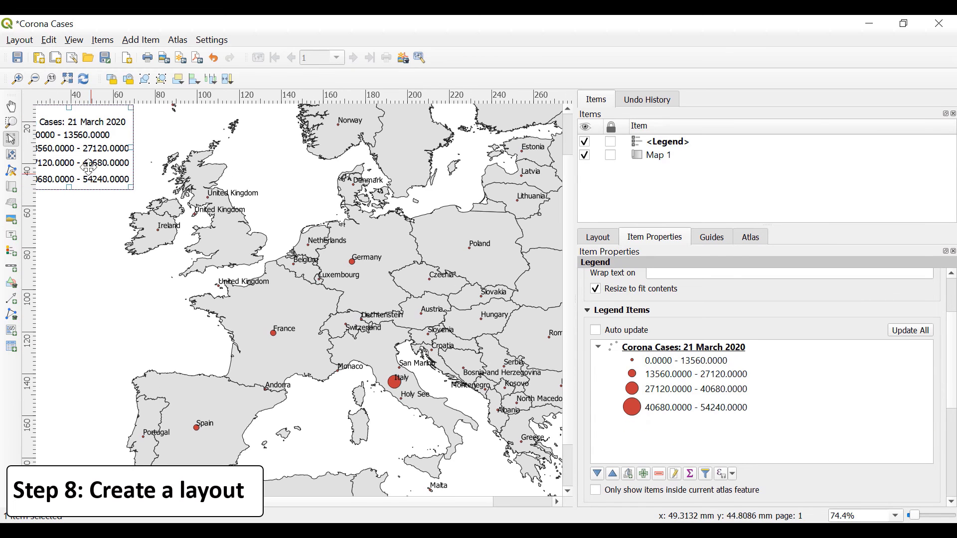
{"action": "left_click_drag", "start_coordinate": [215, 502], "coordinate": [167, 502]}
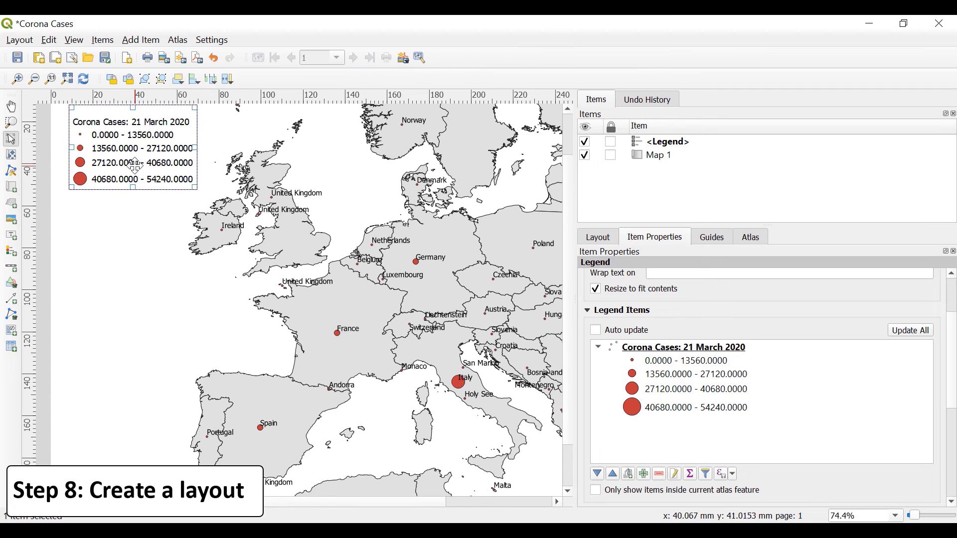
{"action": "left_click_drag", "start_coordinate": [566, 265], "coordinate": [567, 224]}
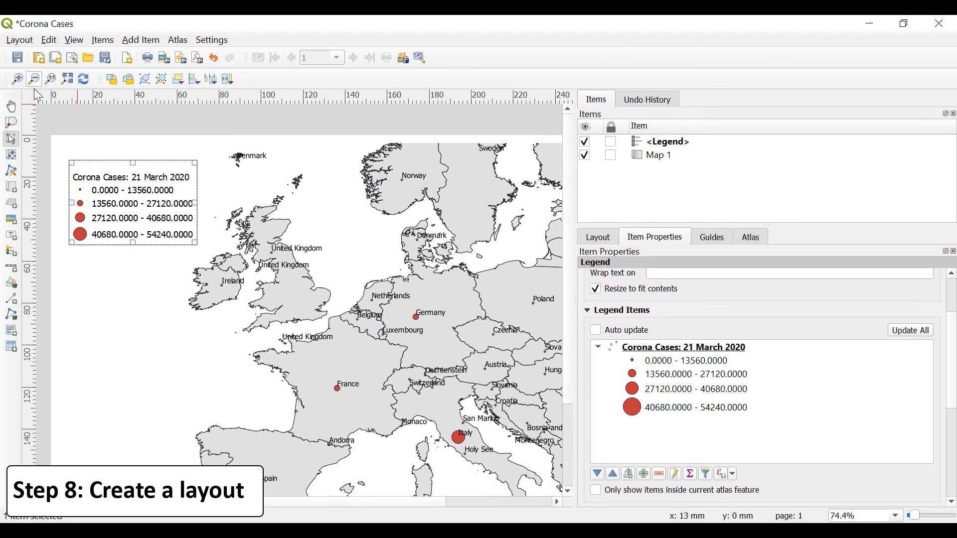
{"action": "left_click", "coordinate": [12, 138]}
{"action": "left_click_drag", "start_coordinate": [109, 201], "coordinate": [102, 195]}
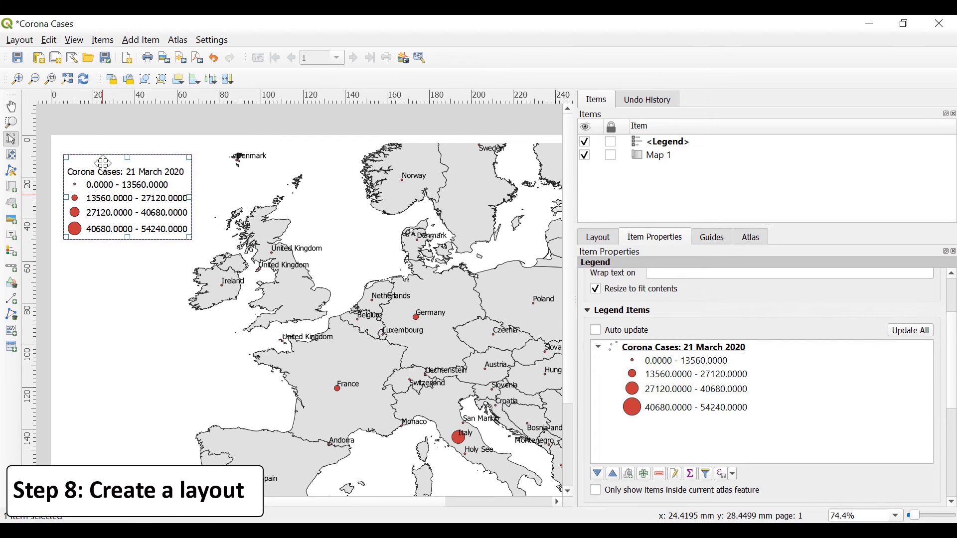
{"action": "left_click", "coordinate": [18, 60]}
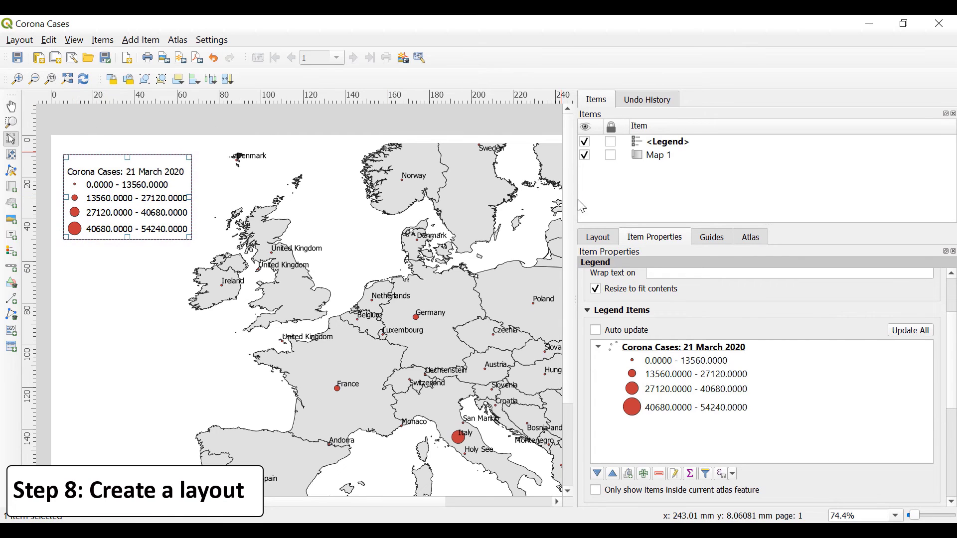
Draw a text label near the page's upper edge, in the open sea just west of Norway
{"action": "left_click_drag", "start_coordinate": [578, 203], "coordinate": [773, 207]}
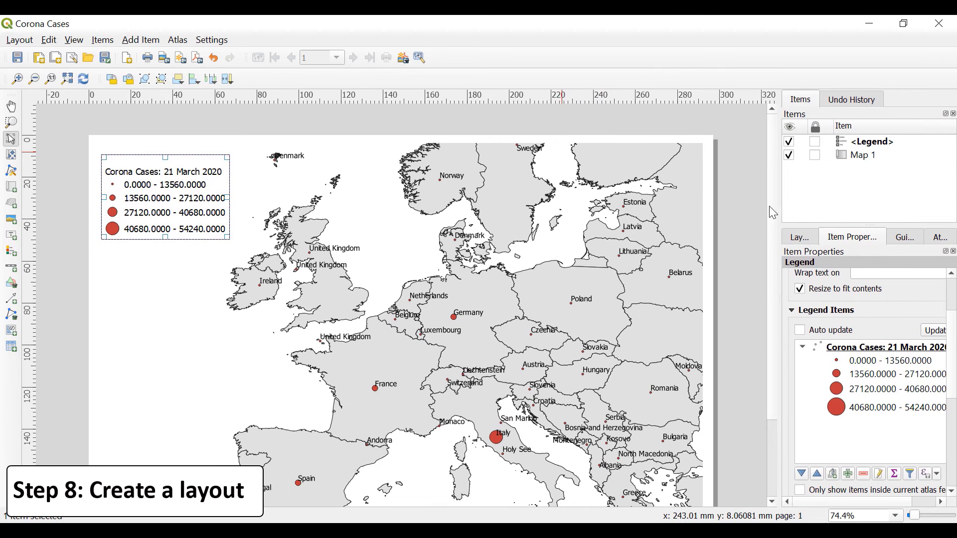
{"action": "left_click", "coordinate": [35, 79]}
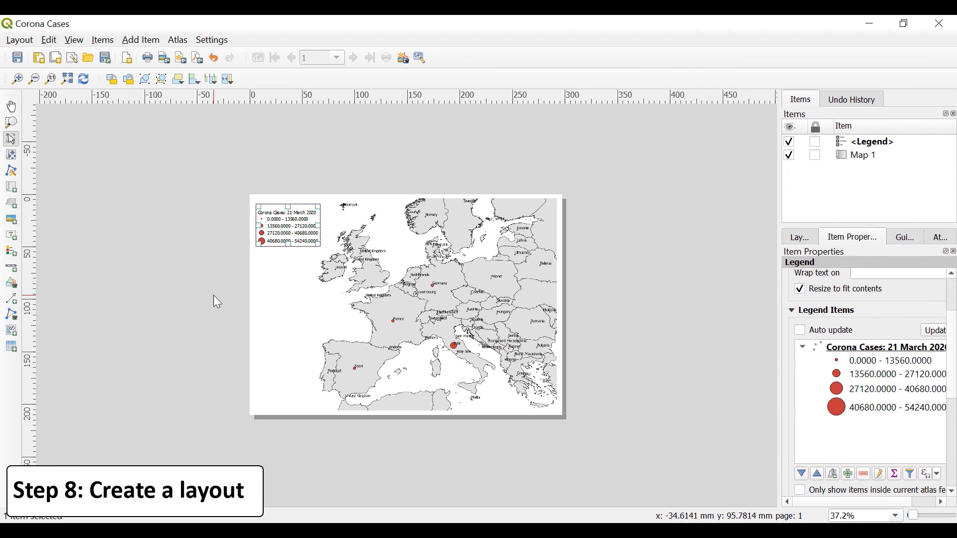
{"action": "left_click", "coordinate": [18, 79]}
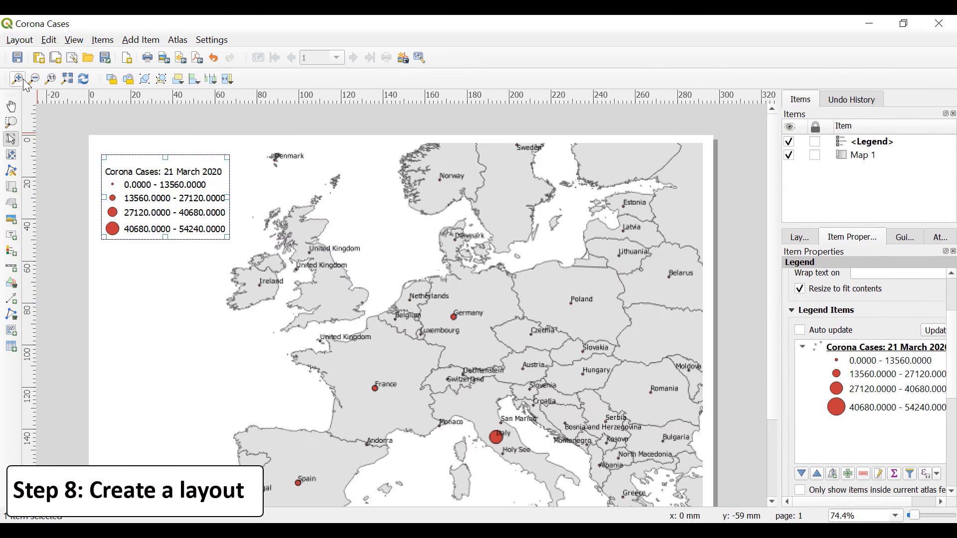
{"action": "left_click", "coordinate": [142, 40]}
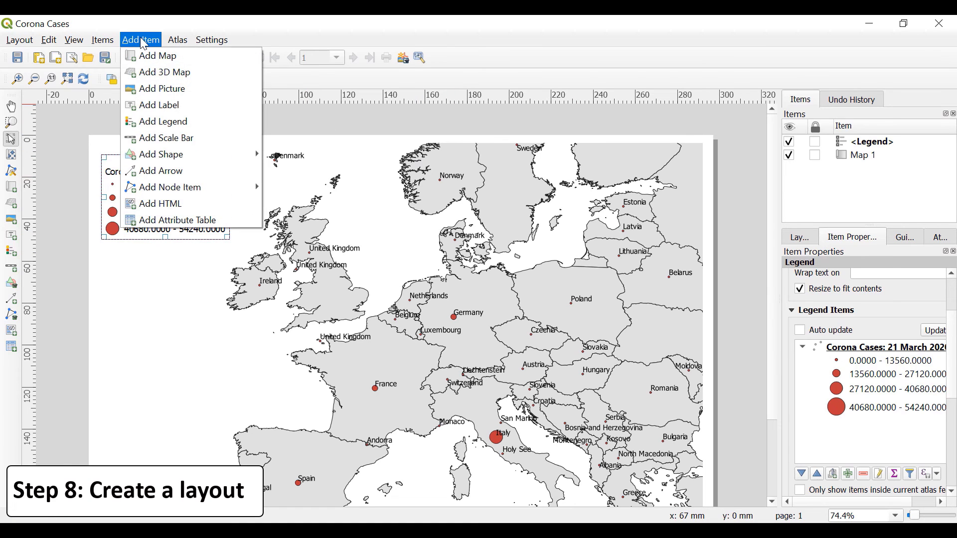
{"action": "left_click", "coordinate": [185, 105]}
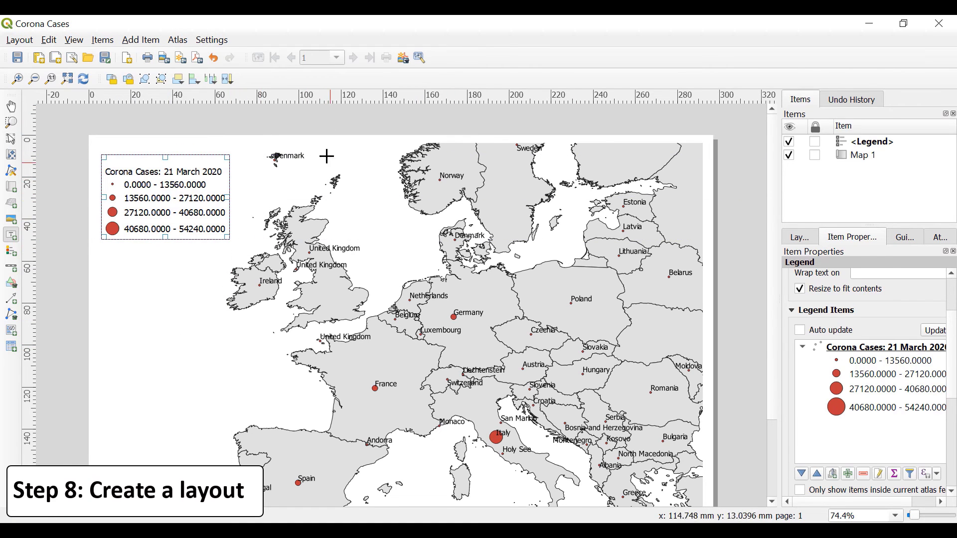
{"action": "left_click_drag", "start_coordinate": [326, 148], "coordinate": [393, 167]}
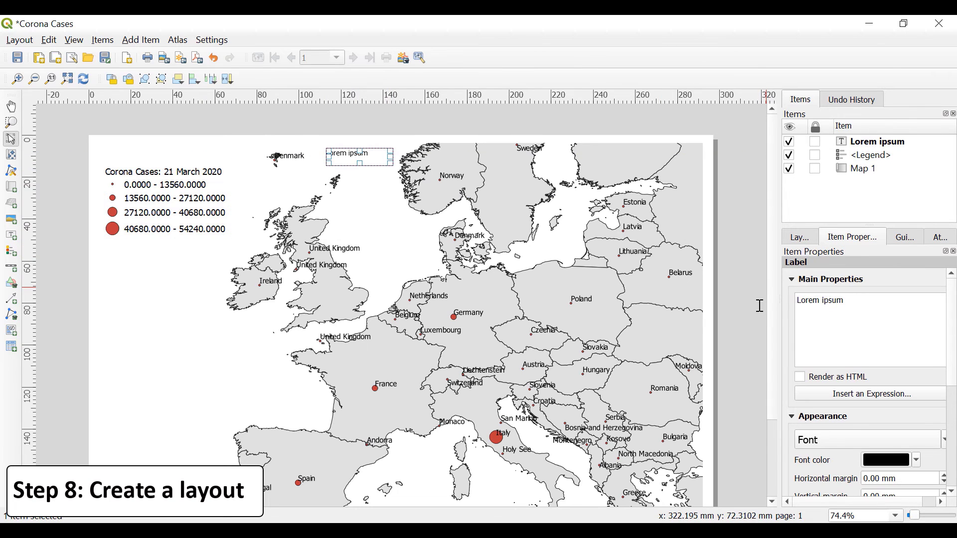
Replace the label's placeholder text with "Corona Virus Cases"
{"action": "key", "text": "ctrl+a"}
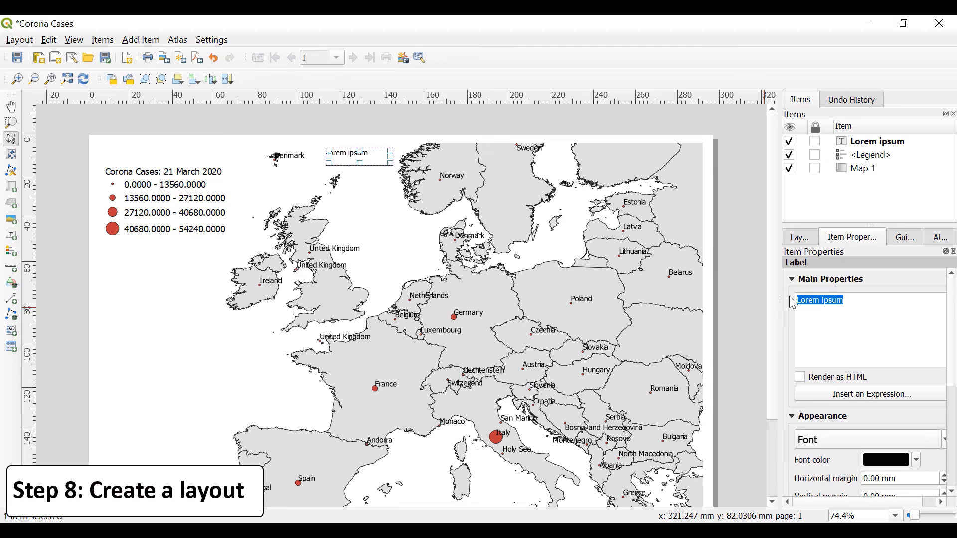
{"action": "type", "text": "Coroan"}
{"action": "key", "text": "BackSpace"}
{"action": "key", "text": "BackSpace"}
{"action": "type", "text": "na"}
{"action": "key", "text": "BackSpace"}
{"action": "key", "text": "BackSpace"}
{"action": "type", "text": "na Virus"}
{"action": "key", "text": "BackSpace"}
{"action": "key", "text": "BackSpace"}
{"action": "type", "text": "us Cases"}
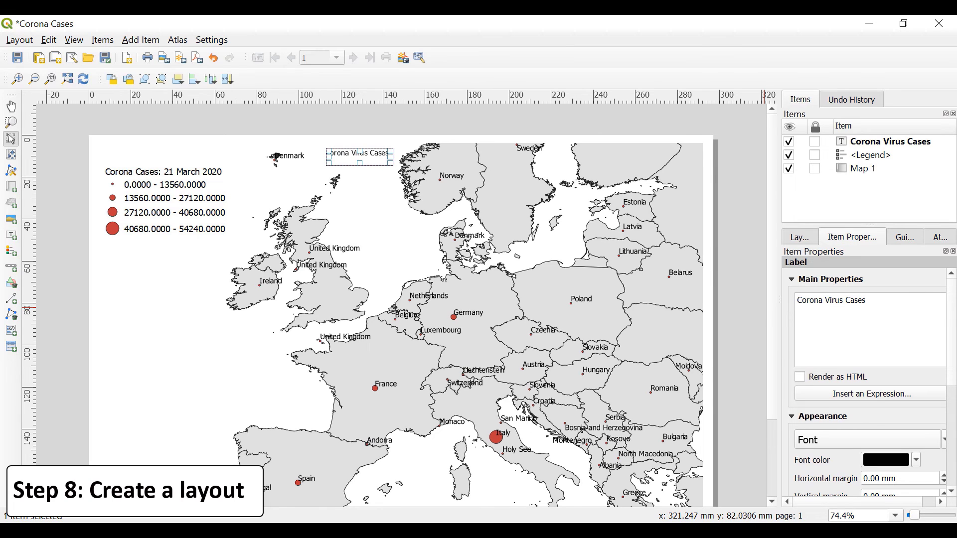
Examine the title label's font size options and its remaining properties
{"action": "left_click_drag", "start_coordinate": [780, 263], "coordinate": [731, 266]}
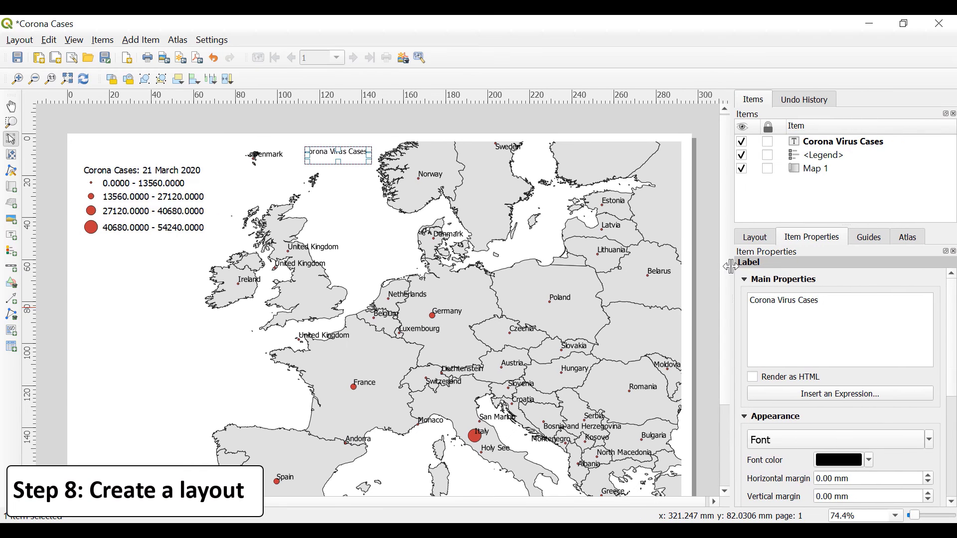
{"action": "left_click", "coordinate": [931, 440]}
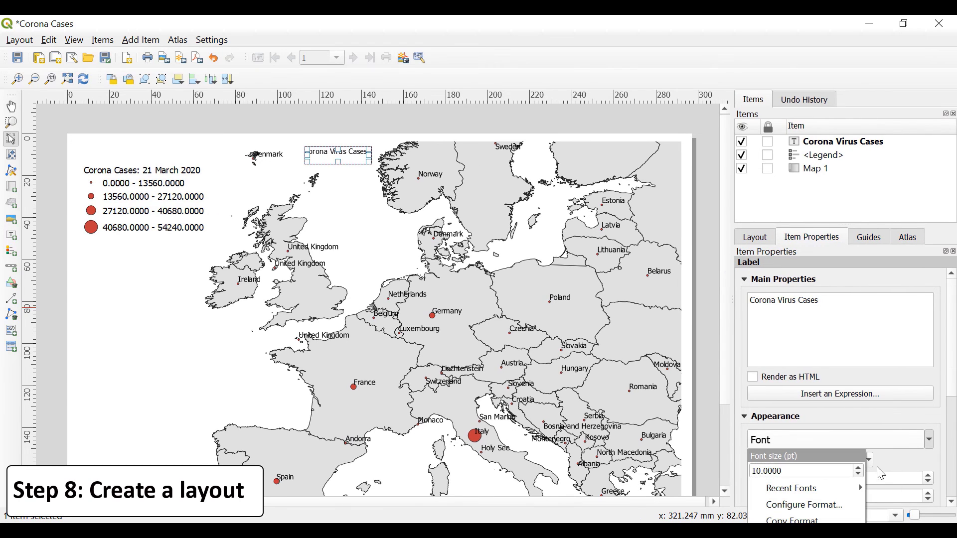
{"action": "left_click", "coordinate": [857, 440]}
{"action": "left_click_drag", "start_coordinate": [955, 375], "coordinate": [956, 432]}
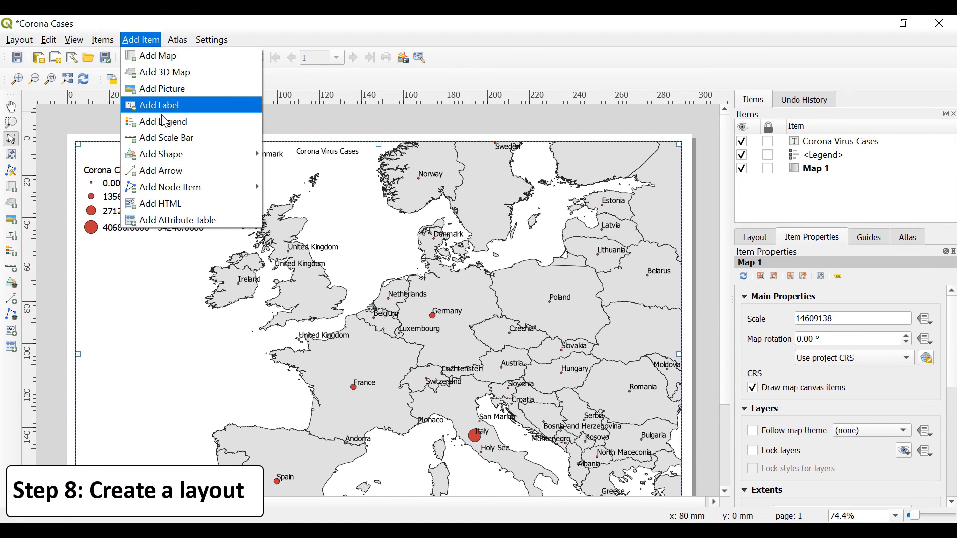
Add a scale bar for the map in the empty ocean area west of France and look over its properties
{"action": "left_click", "coordinate": [164, 138]}
{"action": "left_click_drag", "start_coordinate": [89, 397], "coordinate": [216, 413]}
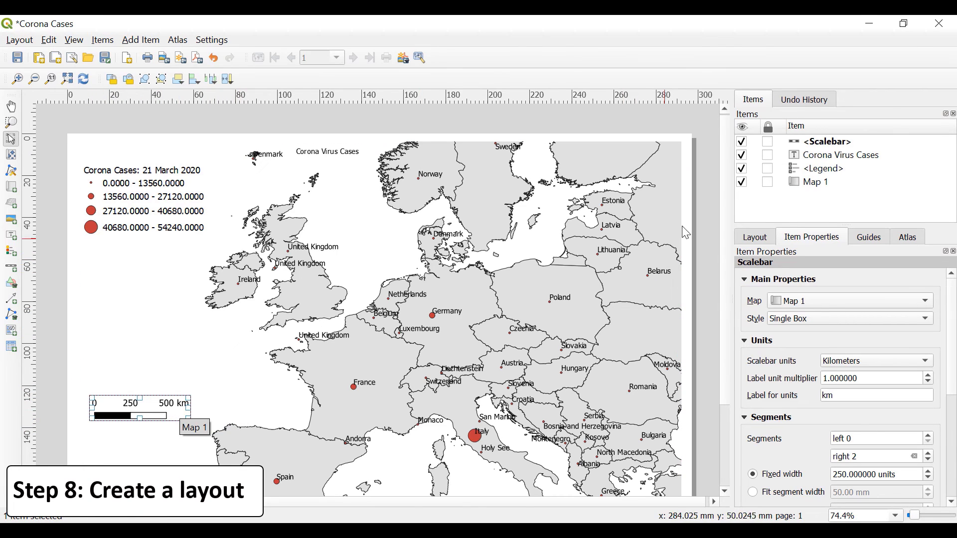
{"action": "scroll", "coordinate": [722, 197], "scroll_direction": "down", "scroll_amount": 3}
{"action": "scroll", "coordinate": [728, 224], "scroll_direction": "up", "scroll_amount": 2}
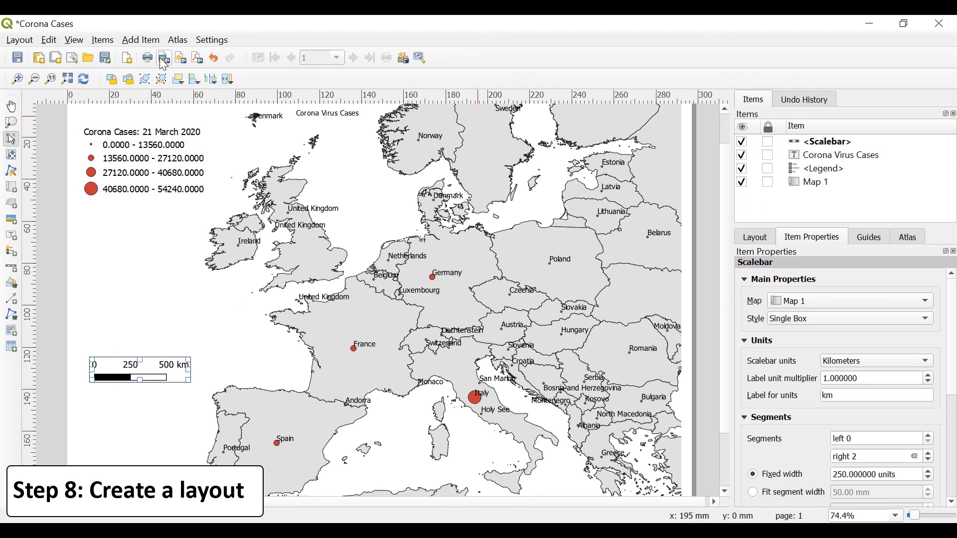
Save the layout and export it as the image Corona Cases.png to C:\temp at 300 dpi
{"action": "left_click", "coordinate": [18, 59]}
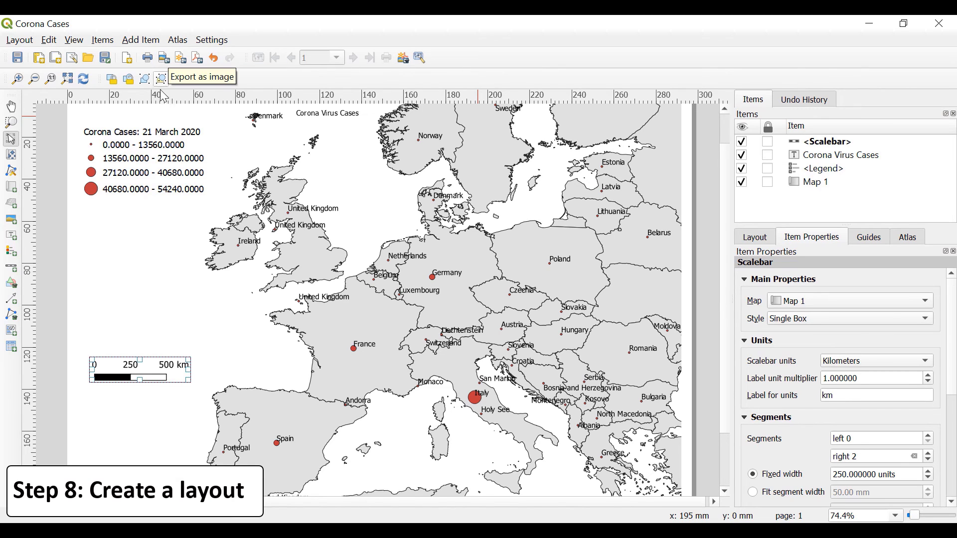
{"action": "left_click", "coordinate": [162, 59]}
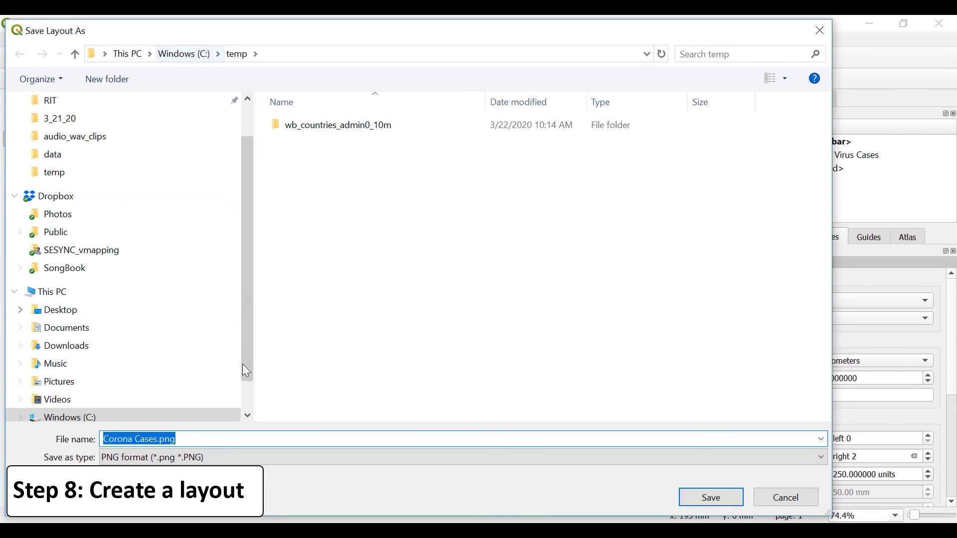
{"action": "left_click", "coordinate": [712, 500]}
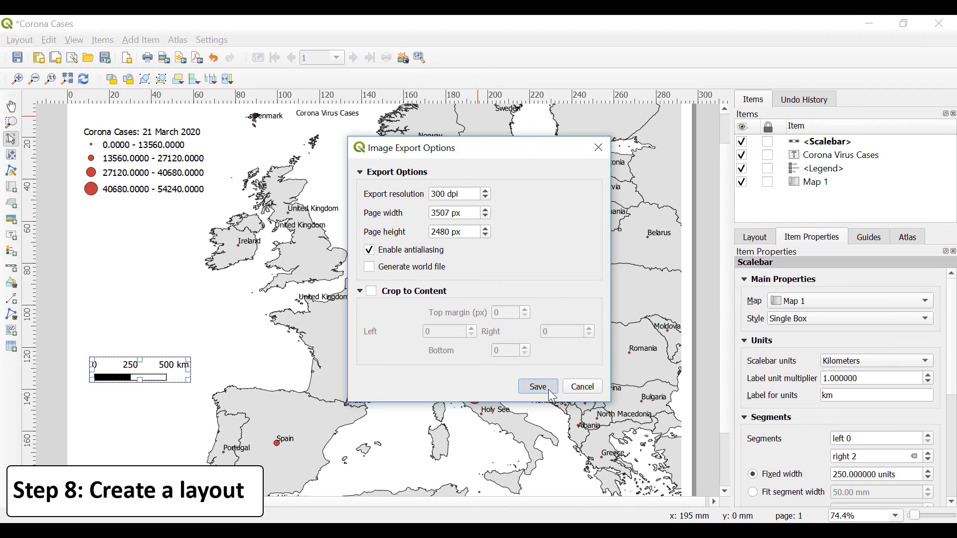
{"action": "left_click", "coordinate": [538, 387]}
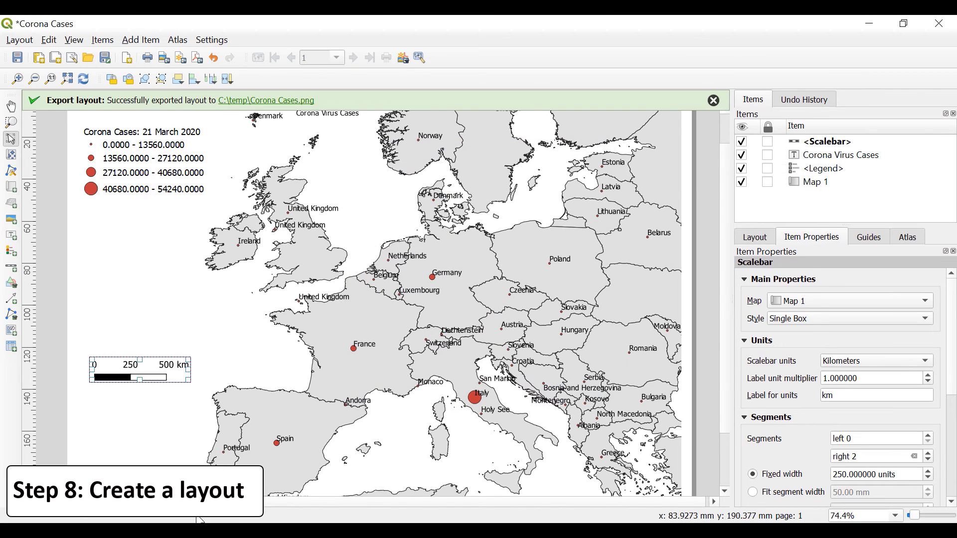
Switch to File Explorer, go to the temp folder and open the exported Corona Cases.png for viewing
{"action": "left_click", "coordinate": [204, 531]}
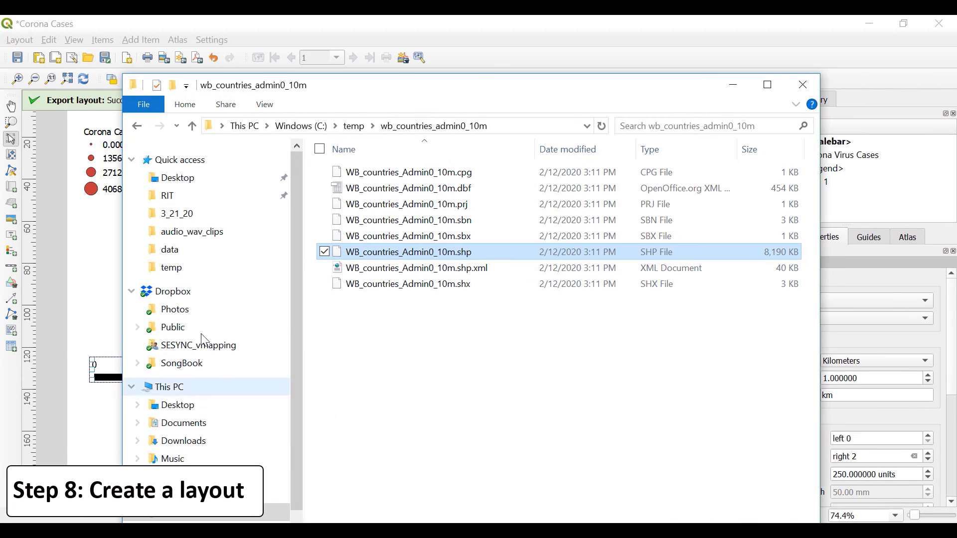
{"action": "left_click", "coordinate": [361, 128]}
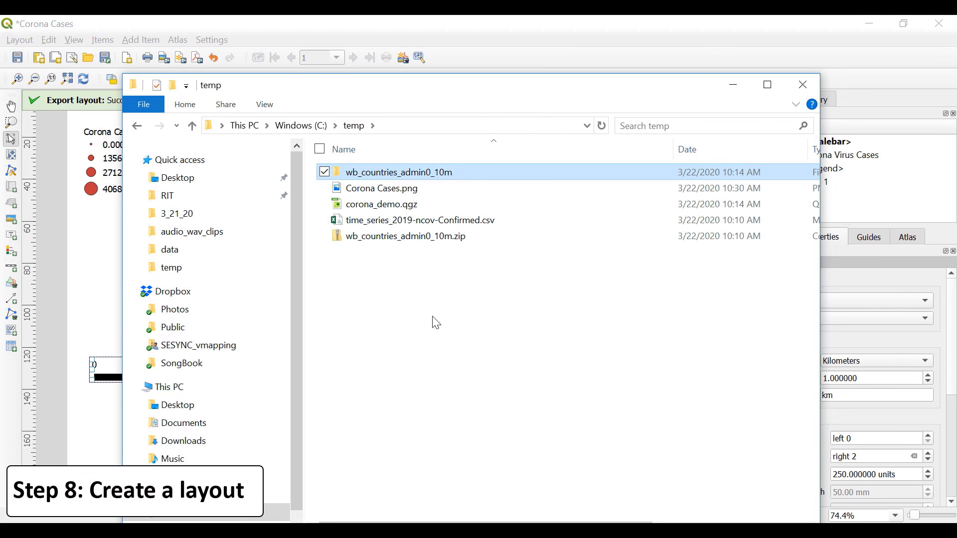
{"action": "left_click", "coordinate": [408, 192]}
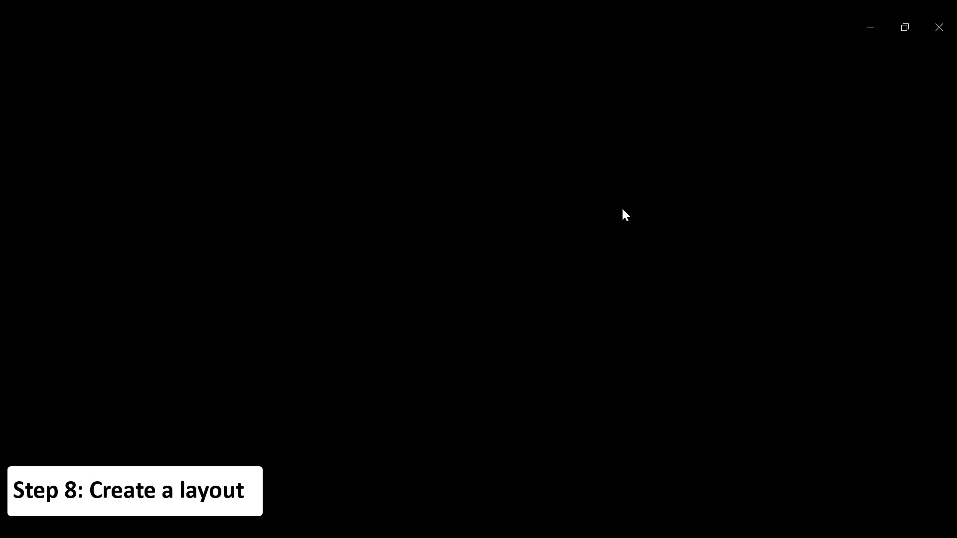